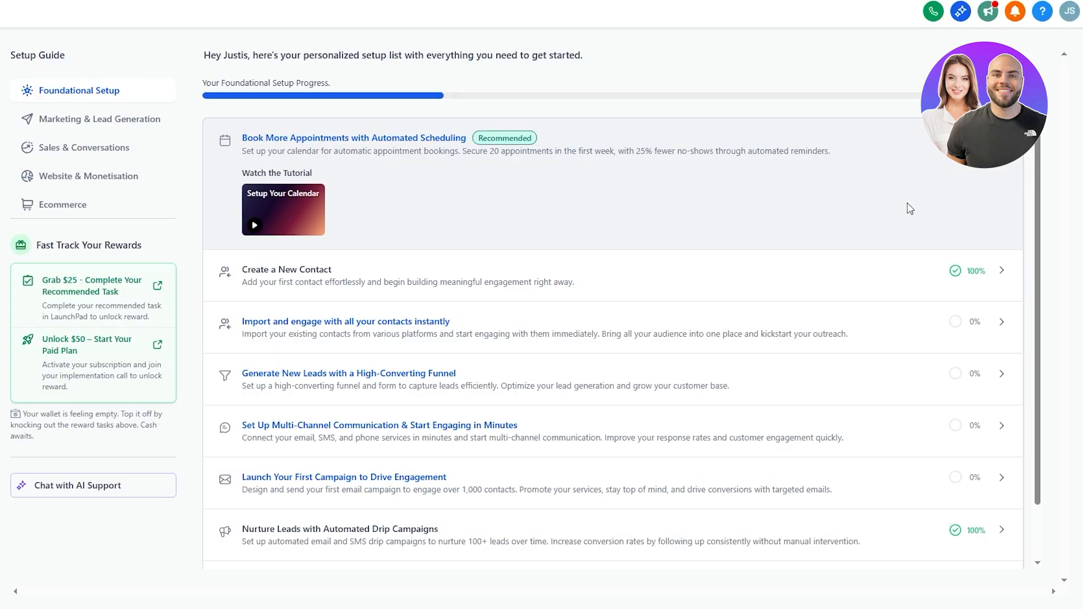
mouse_move(1040, 189)
left_mouse_down()
mouse_move(1037, 298)
mouse_move(1049, 190)
left_mouse_up()
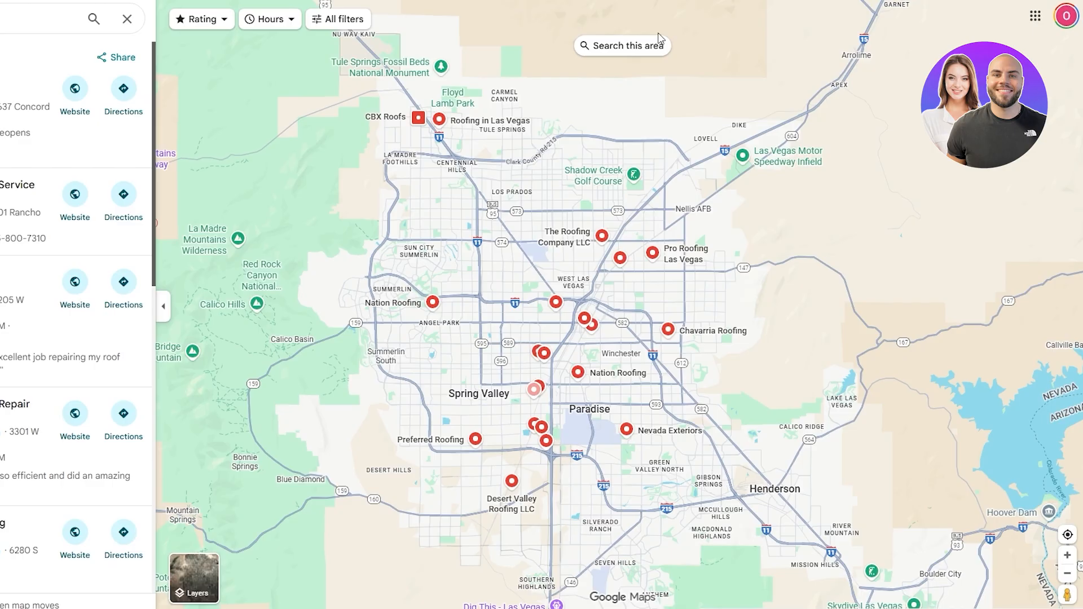
Switch to Google Maps and examine the reviews, accessibility details and overview of the CBX Roofs listing.
scroll(504, 329, "up", 5)
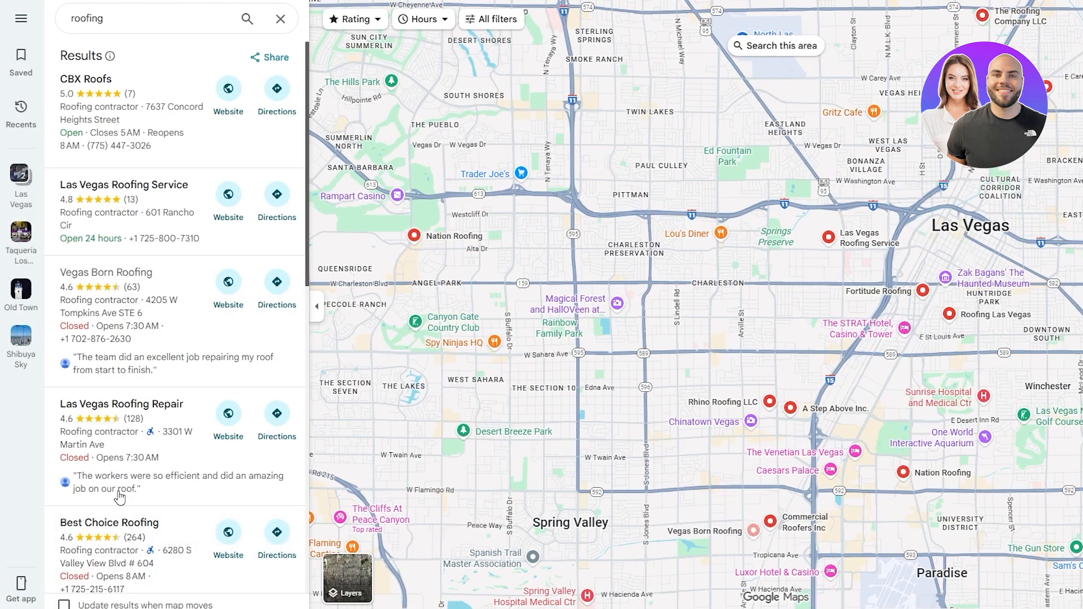
left_click(147, 121)
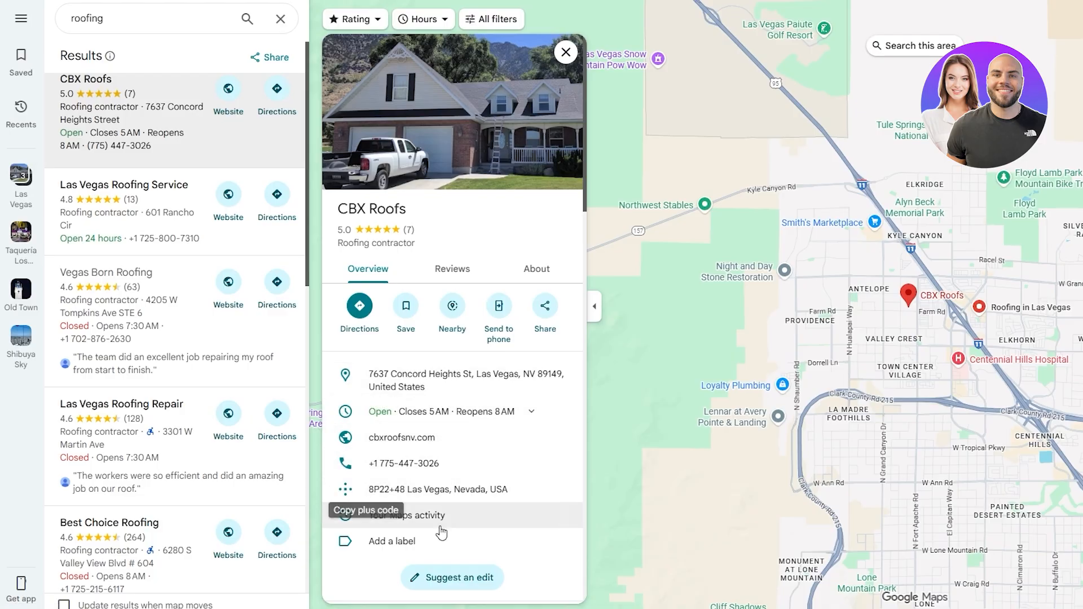
left_click(439, 275)
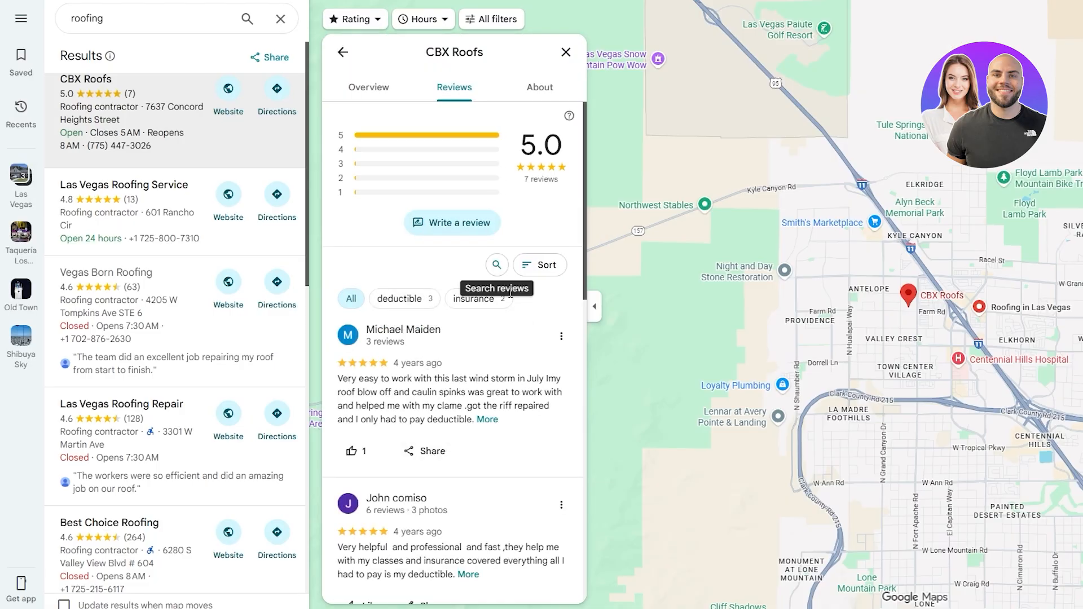
left_click(538, 89)
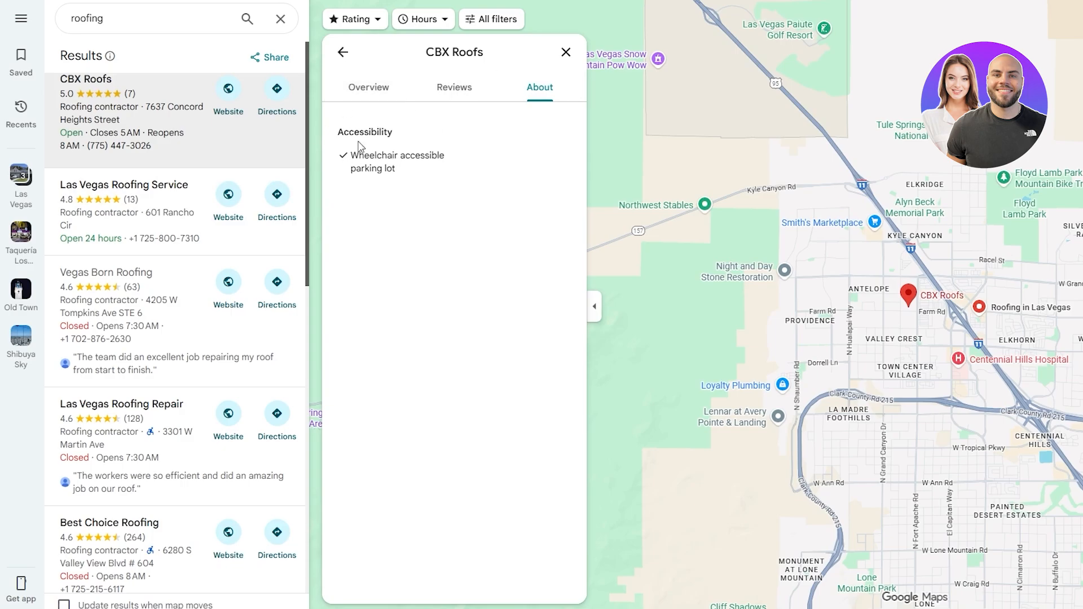
left_click(372, 88)
scroll(500, 463, "down", 5)
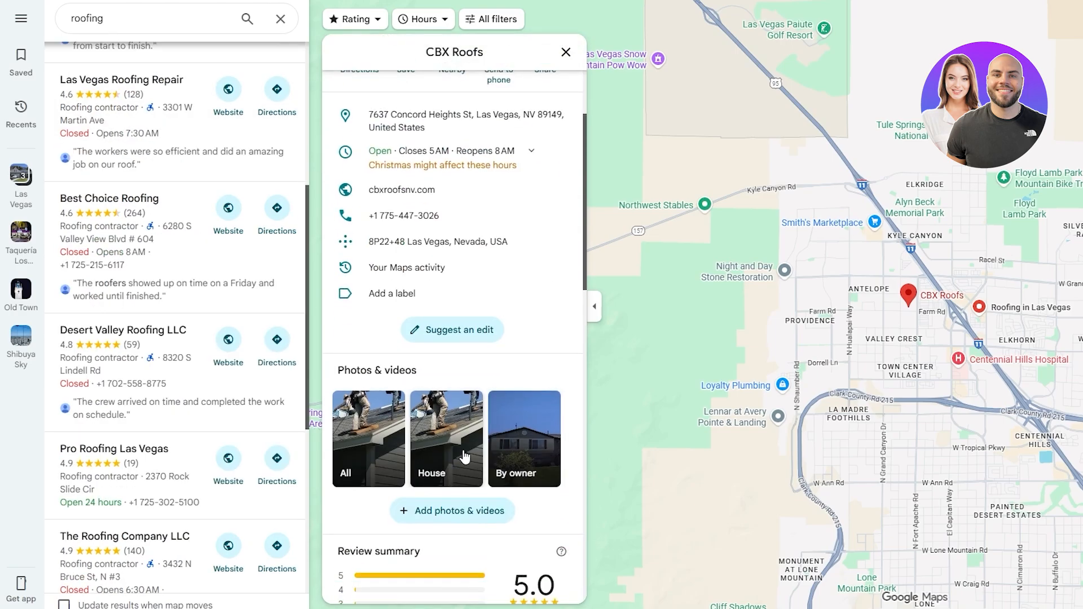
scroll(458, 440, "down", 1)
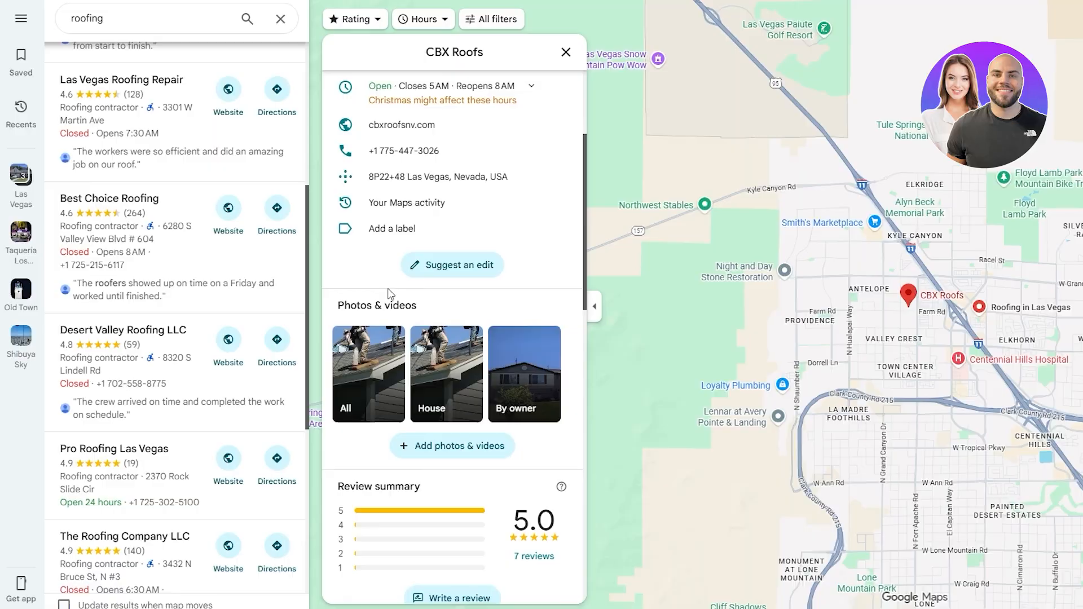
Look through all the photos of CBX Roofs and leave the photo gallery.
left_click(374, 382)
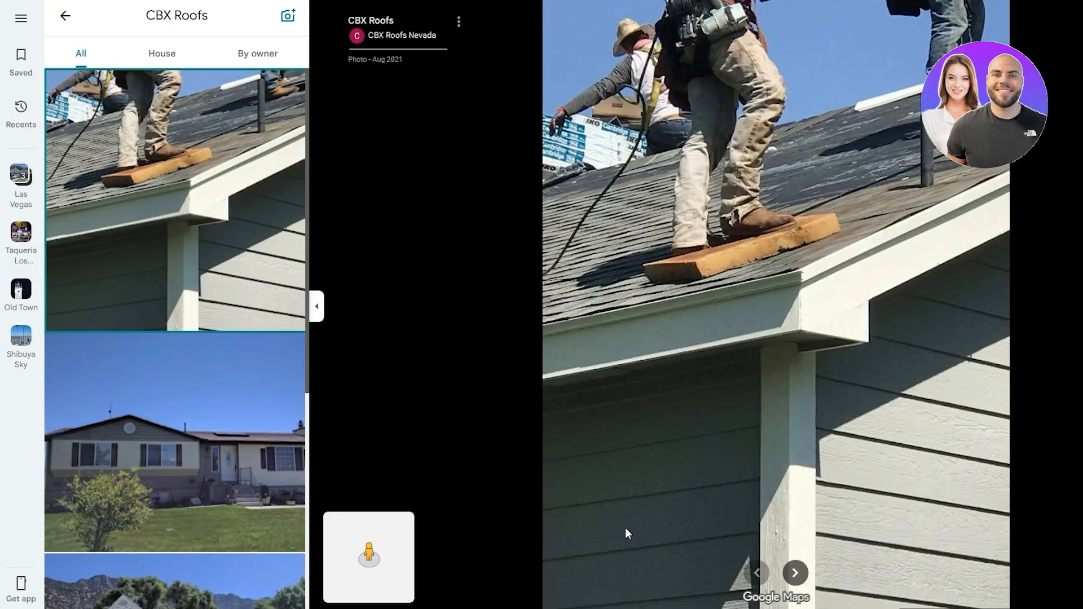
scroll(130, 389, "down", 6)
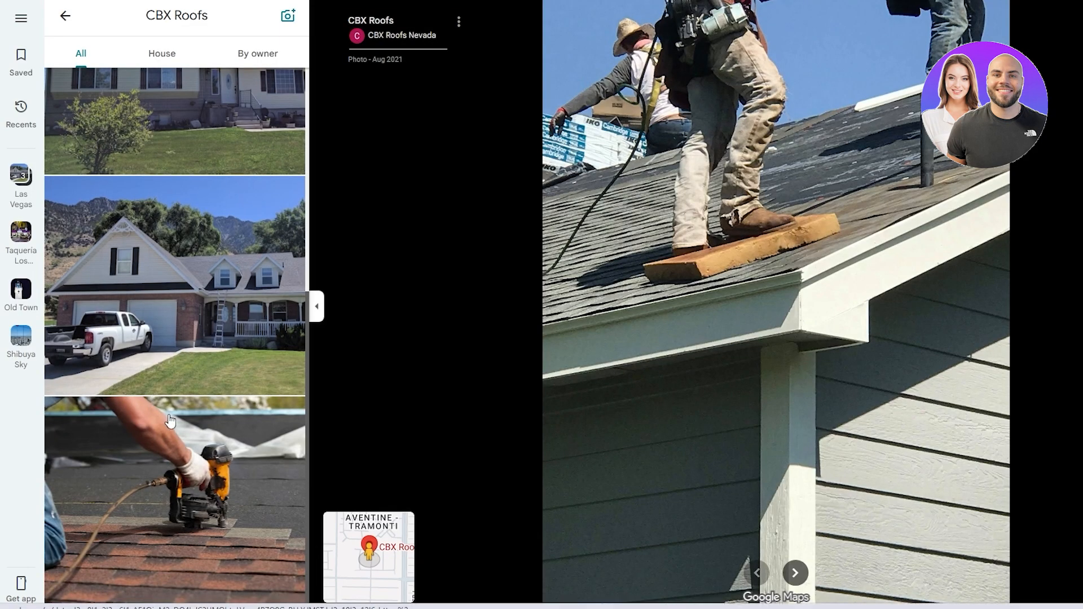
scroll(230, 504, "up", 6)
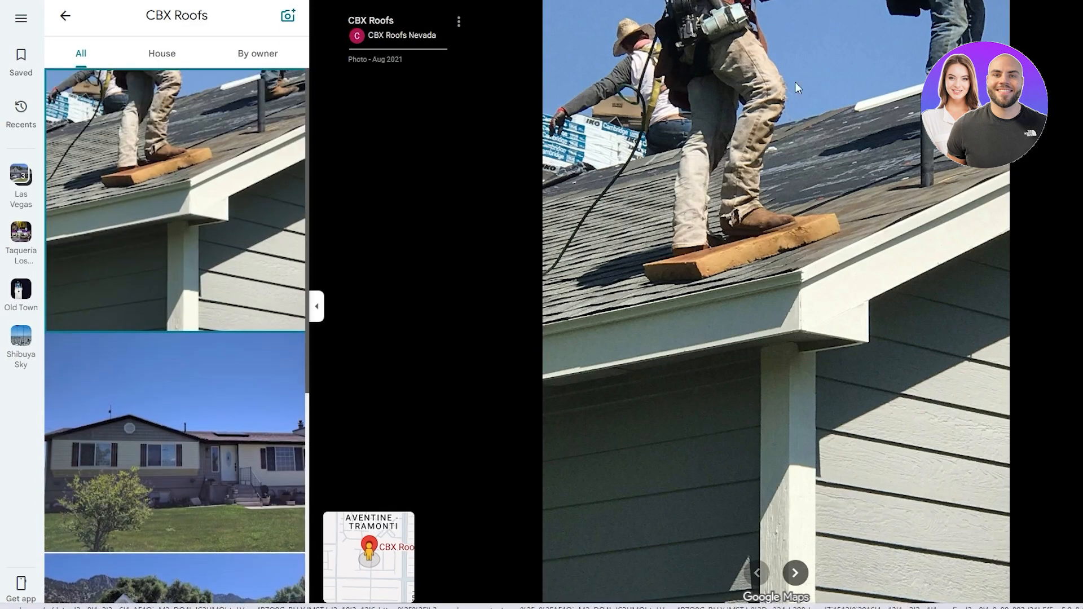
key("alt+Left")
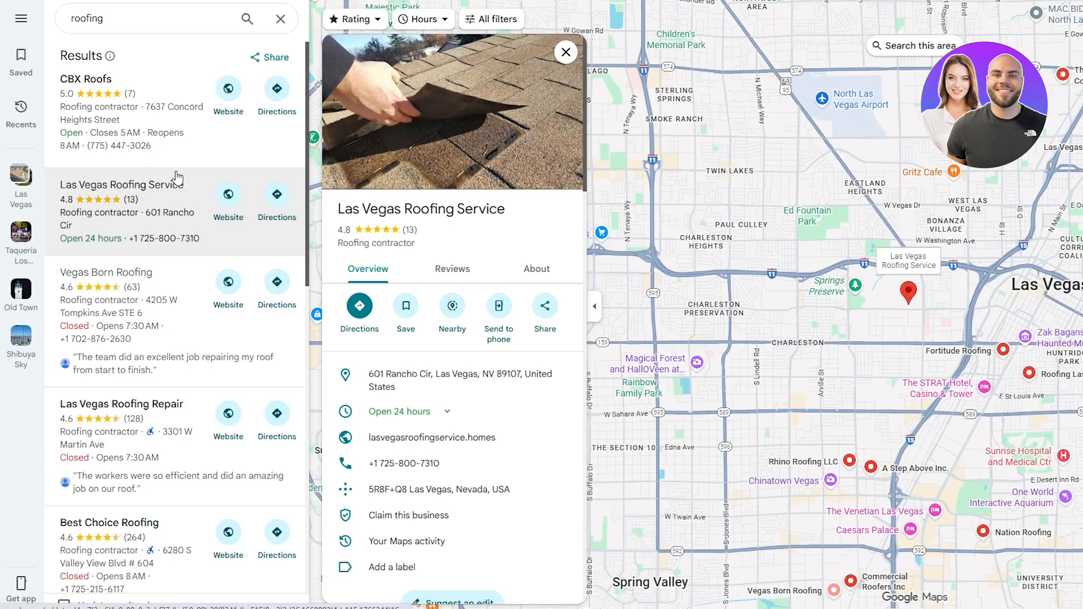
Browse the roofing results and check the accessibility and reviews sections of Las Vegas Roofing Service.
scroll(172, 211, "down", 1)
scroll(157, 433, "down", 5)
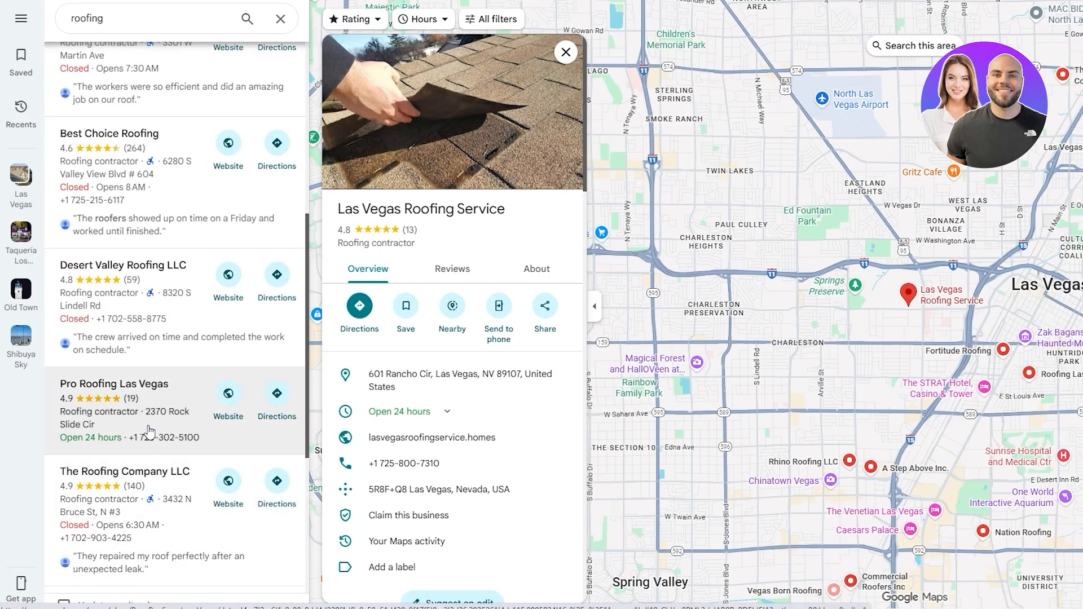
scroll(148, 429, "up", 6)
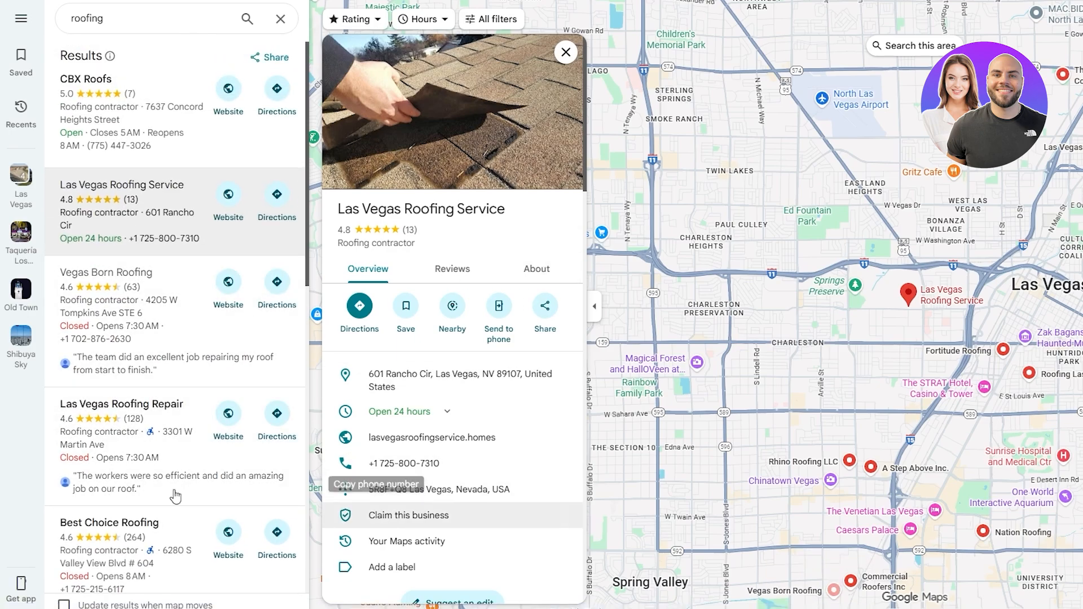
left_click(523, 267)
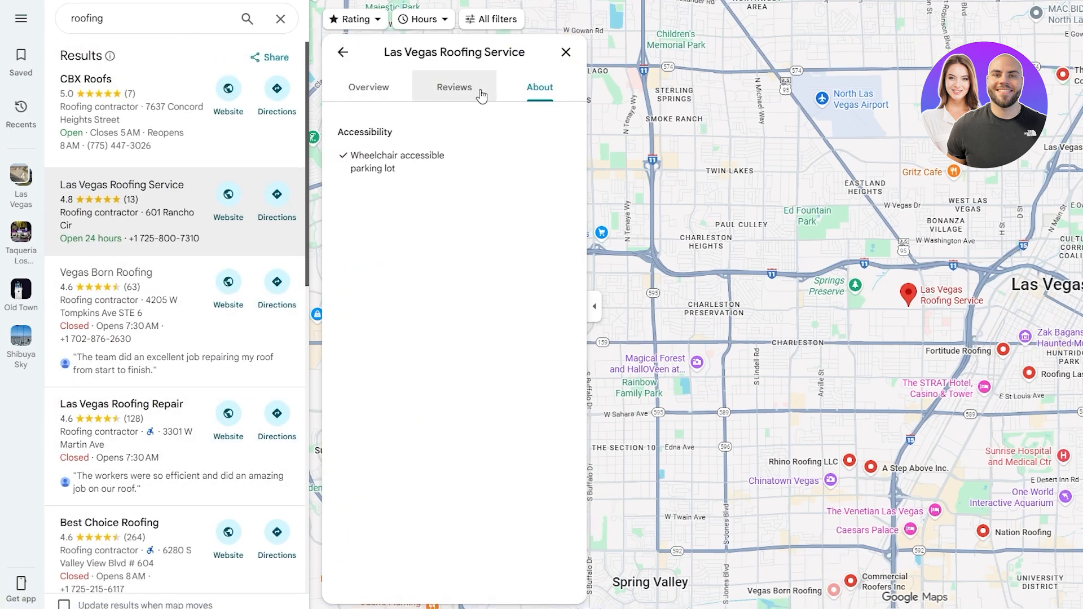
left_click(479, 93)
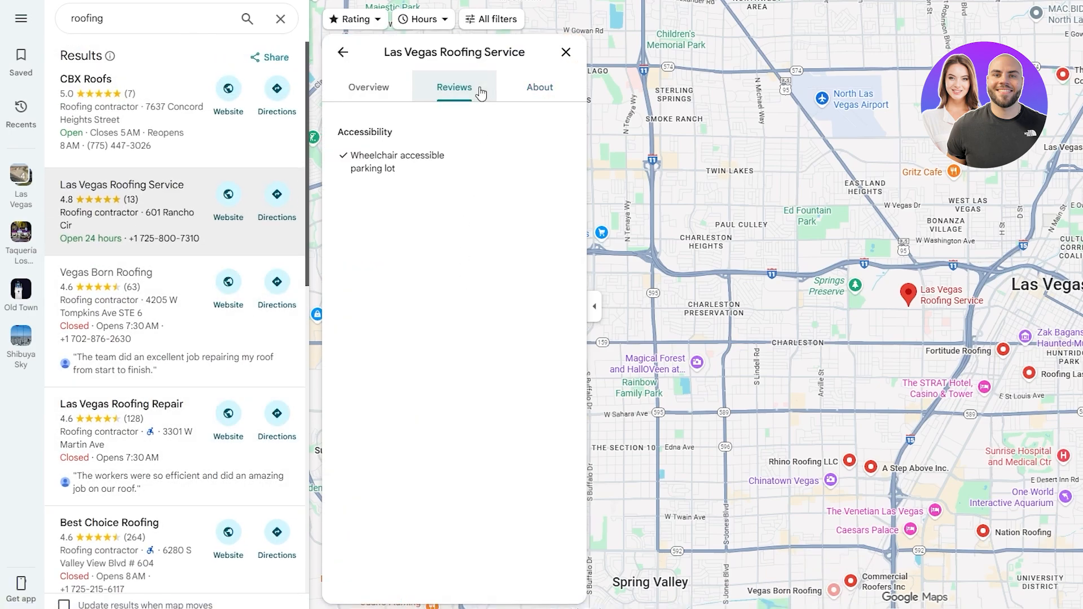
Examine the photos, review summary and customer reviews in the Las Vegas Roofing Service overview, and close the listing.
left_click(369, 98)
scroll(506, 263, "down", 7)
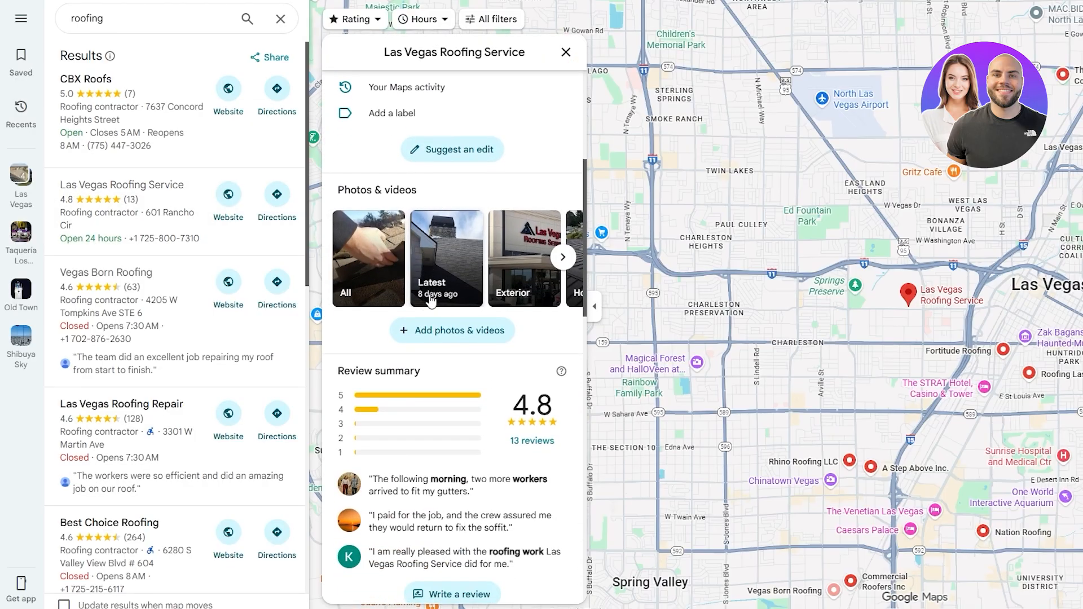
left_click(562, 257)
scroll(483, 424, "down", 5)
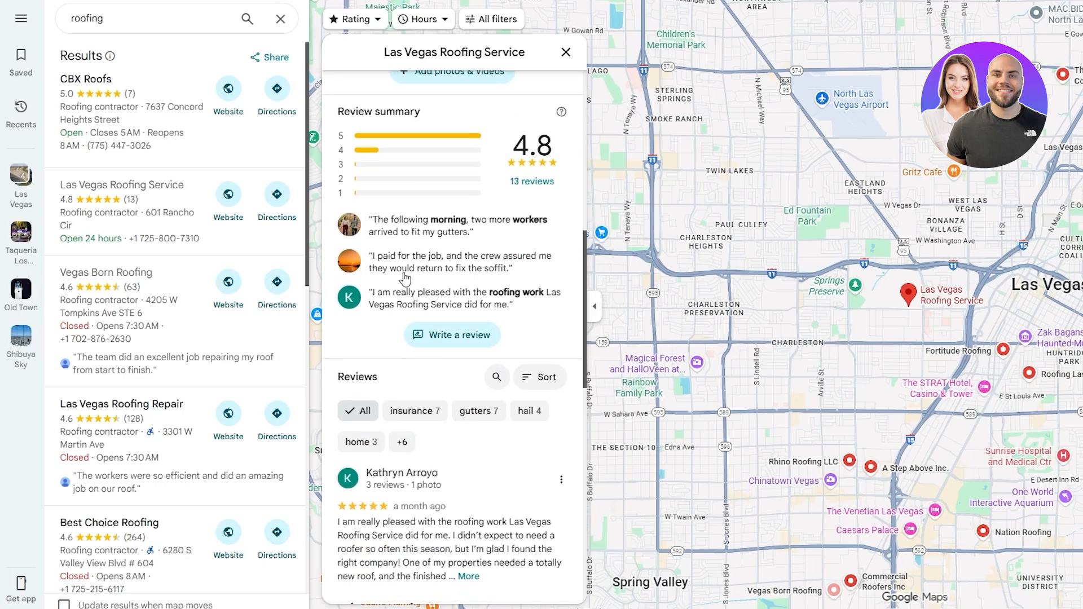
scroll(519, 297, "down", 8)
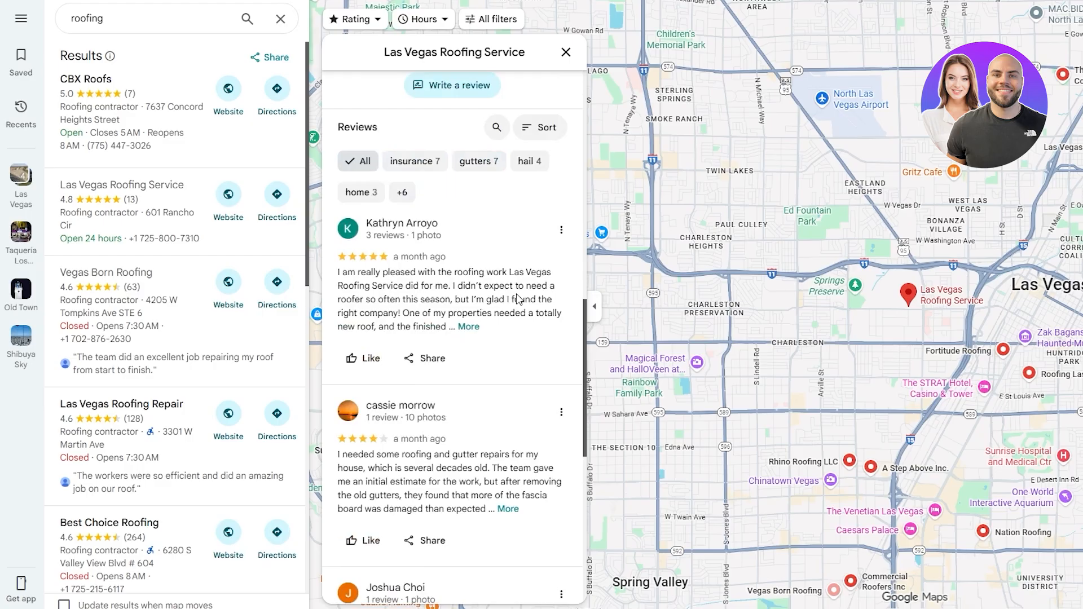
scroll(519, 297, "up", 7)
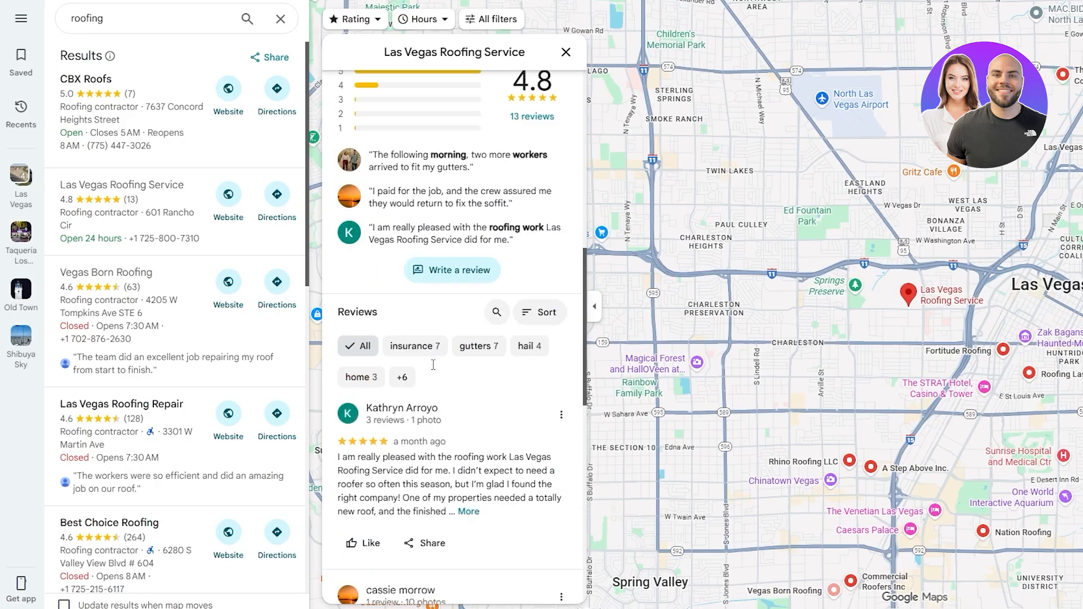
left_click(564, 53)
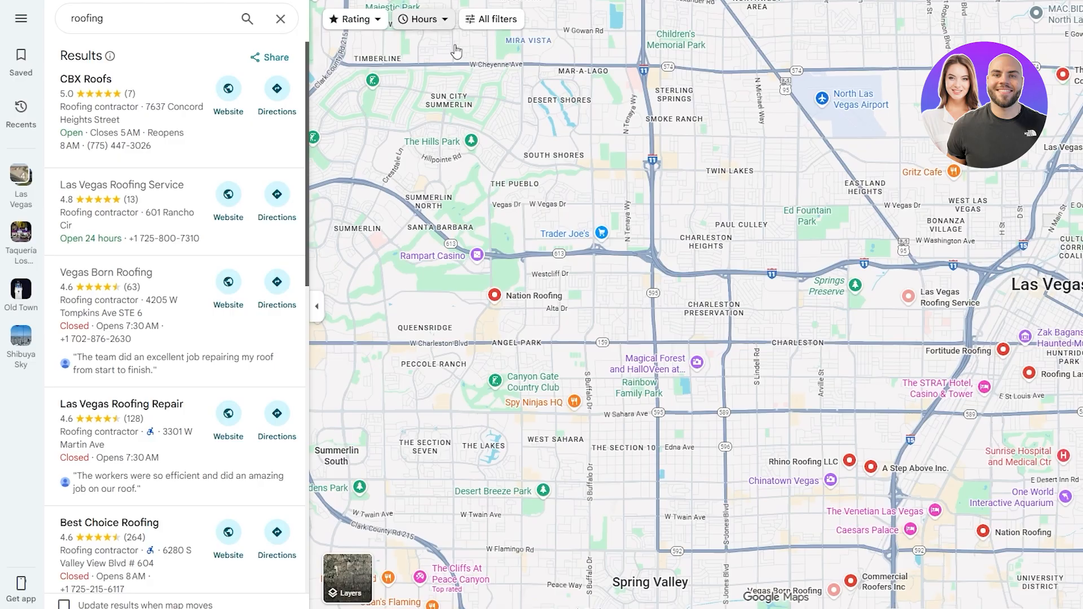
Survey where the roofing businesses are located across the Las Vegas map.
scroll(671, 207, "down", 2)
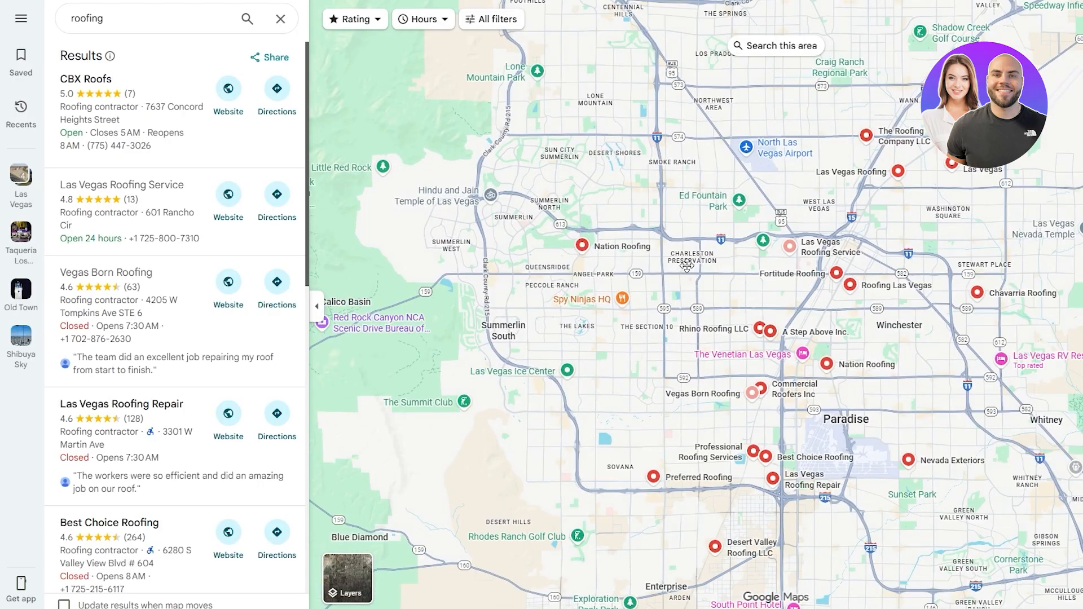
left_click_drag(692, 218, 670, 278)
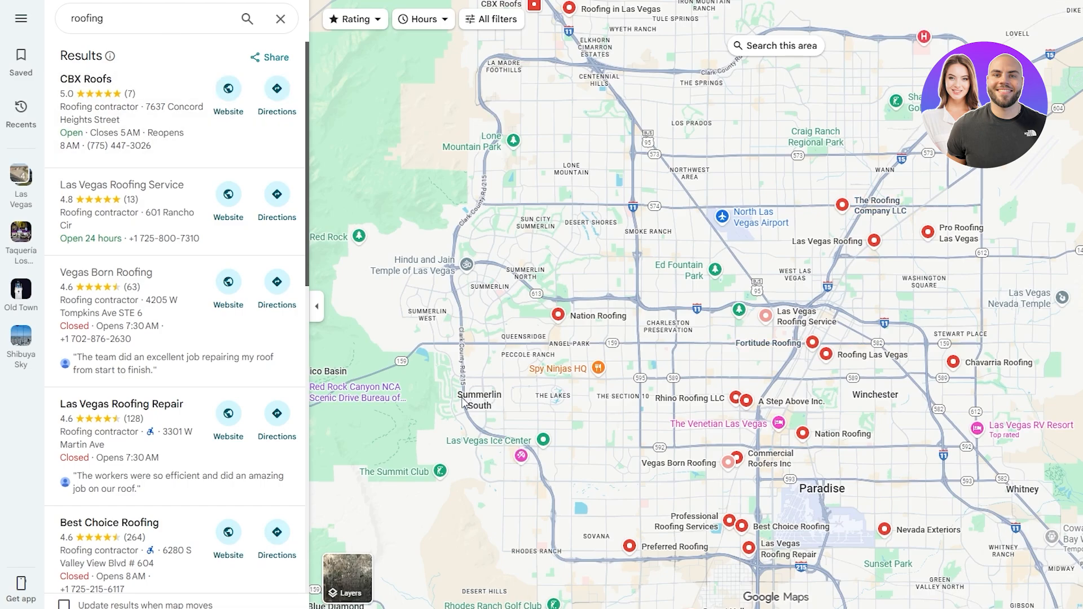
scroll(739, 333, "up", 3)
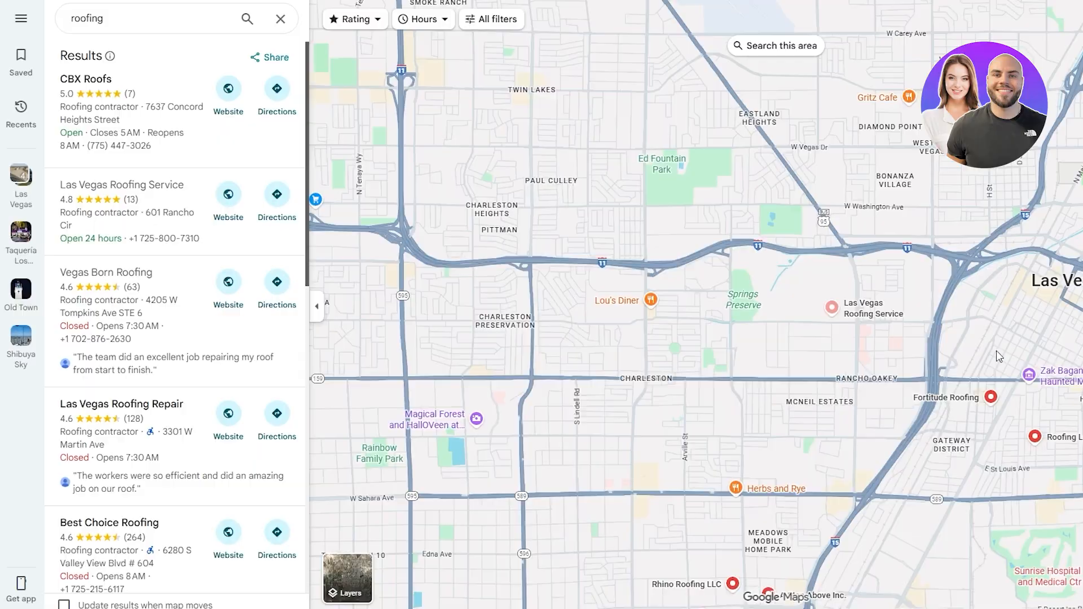
scroll(809, 350, "down", 3)
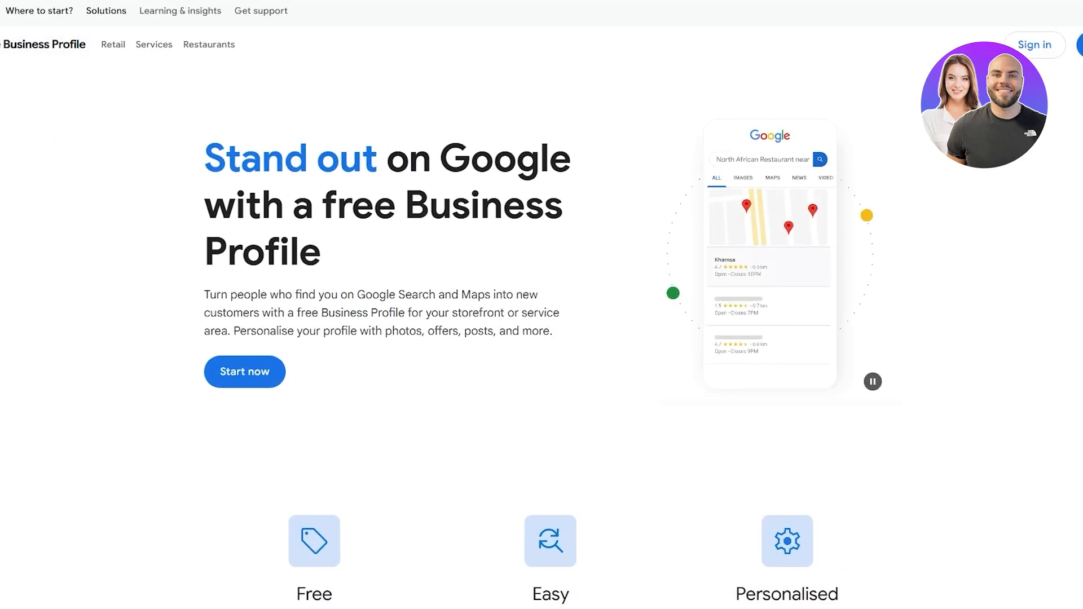
Switch to Google Business Profile Manager and start adding a single business.
left_click(1066, 10)
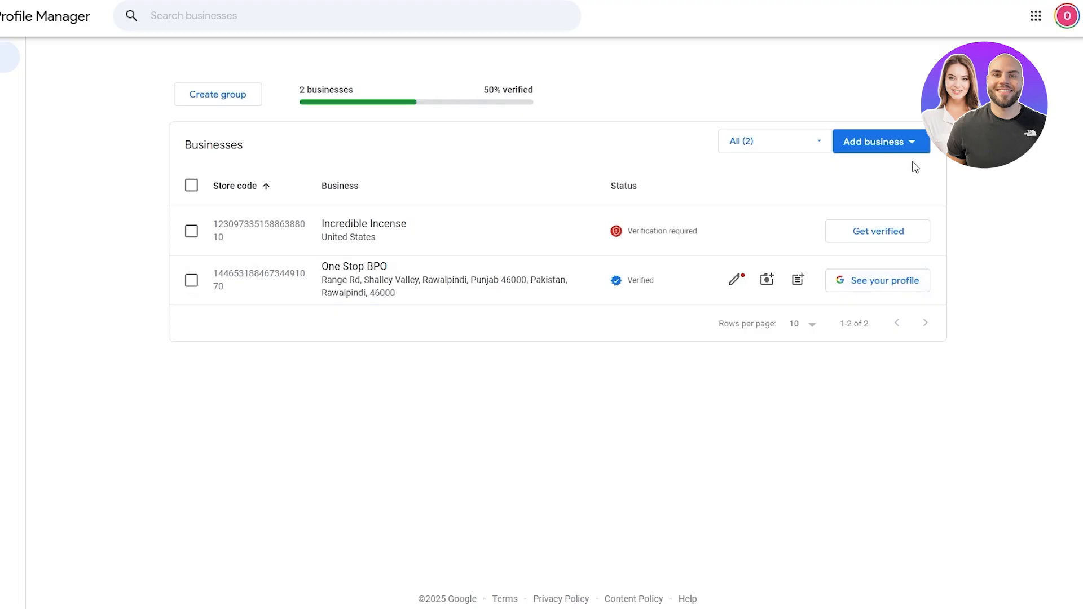
left_click(884, 143)
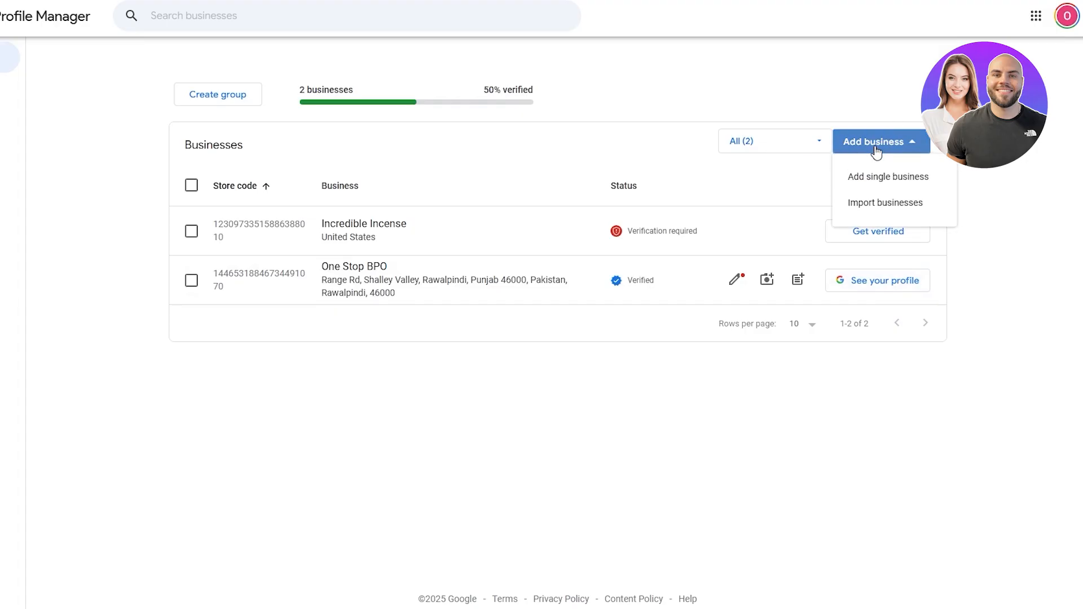
left_click(896, 185)
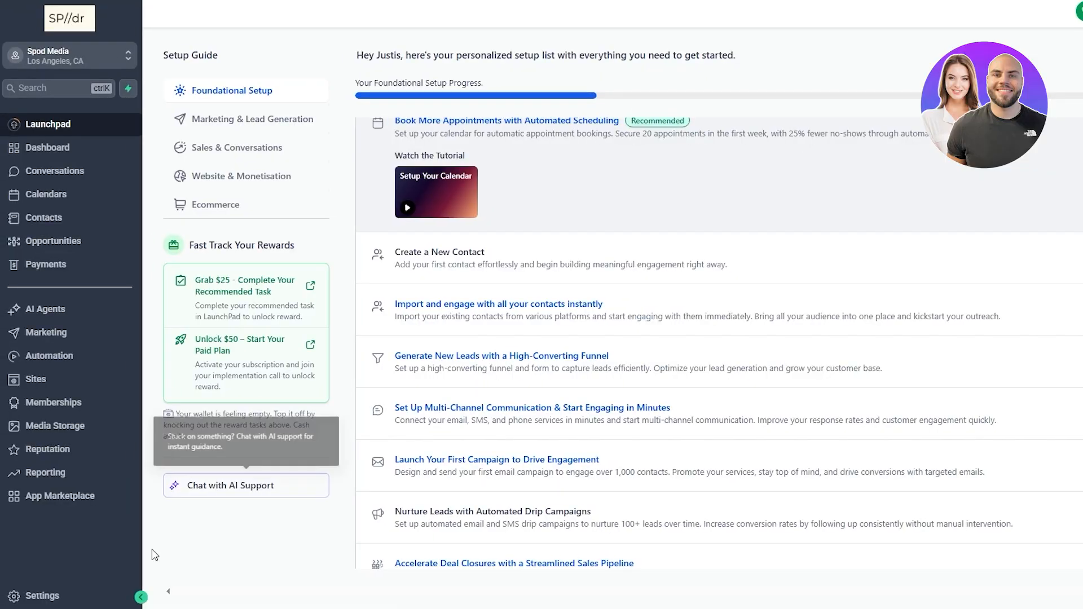
Switch to HighLevel and open the Integrations settings of the Spod Media account.
left_click(38, 596)
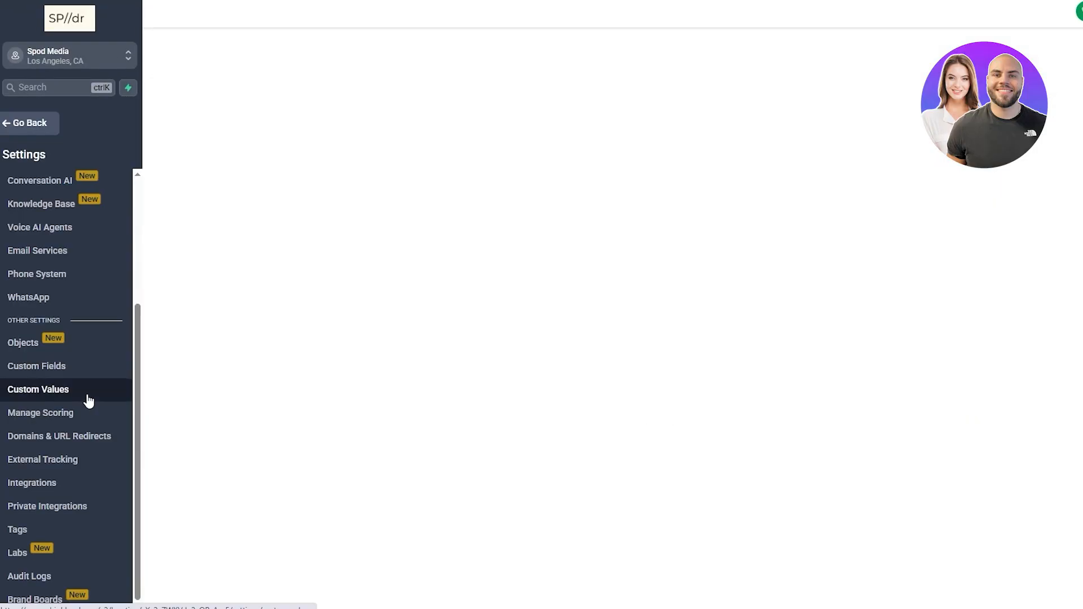
left_click(43, 485)
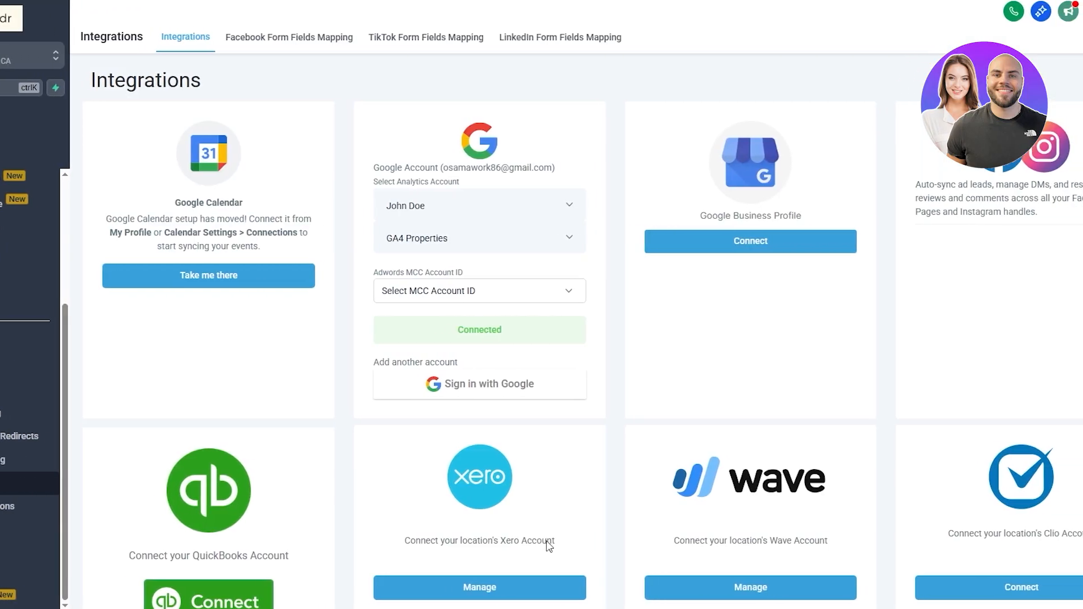
Check the MCC account ID and Analytics account choices of the connected Google account.
left_click(346, 303)
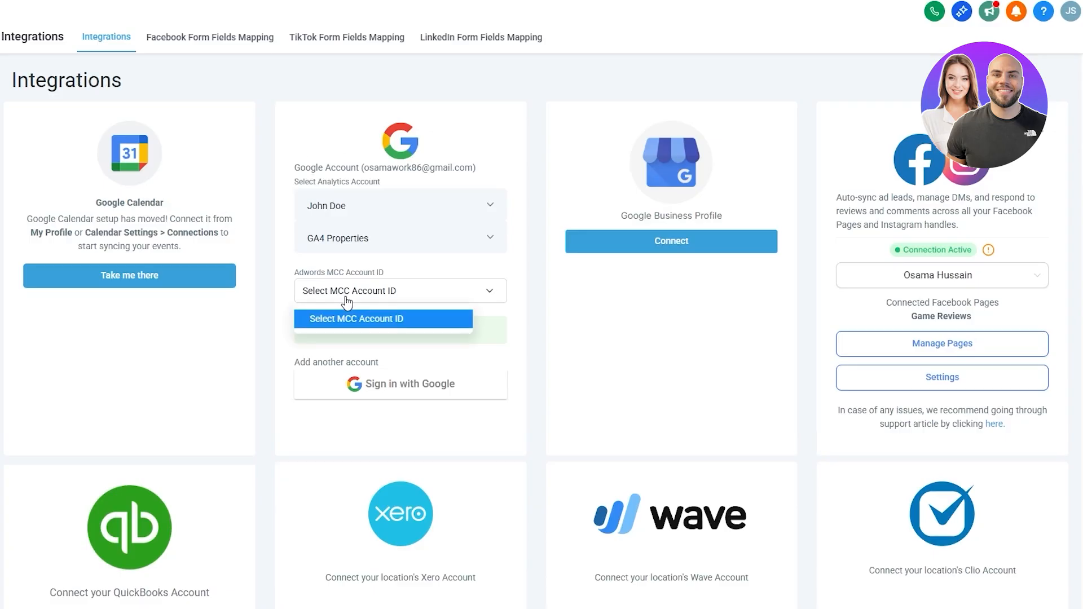
left_click(341, 206)
scroll(354, 301, "down", 1)
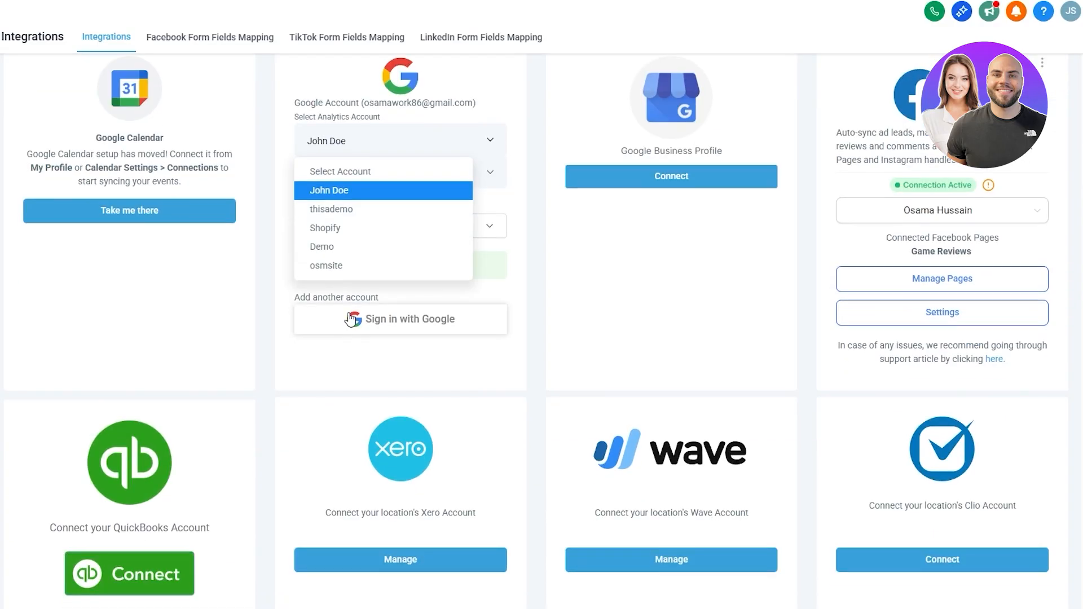
scroll(354, 301, "up", 1)
left_click(364, 210)
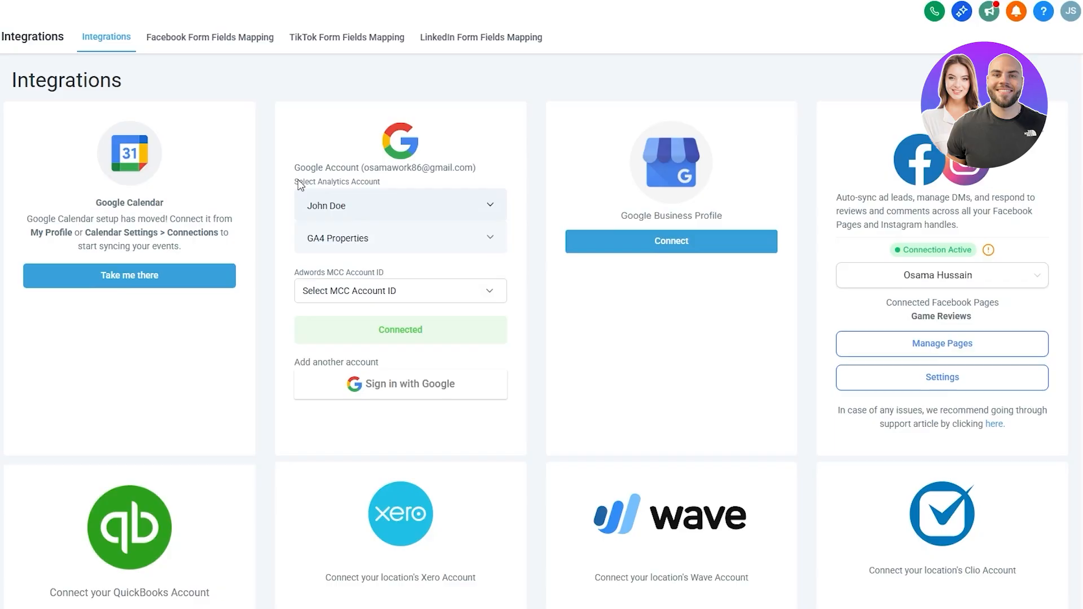
left_click_drag(300, 185, 386, 187)
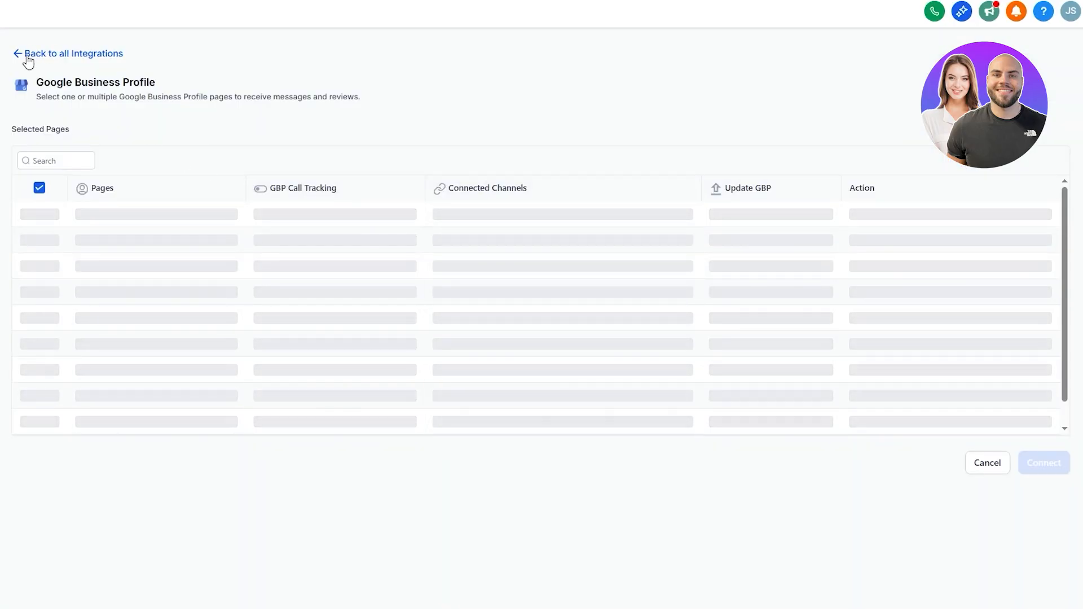
Return to the full integrations list and review the connected Google account's Analytics property and Adwords MCC Account ID options.
left_click(16, 57)
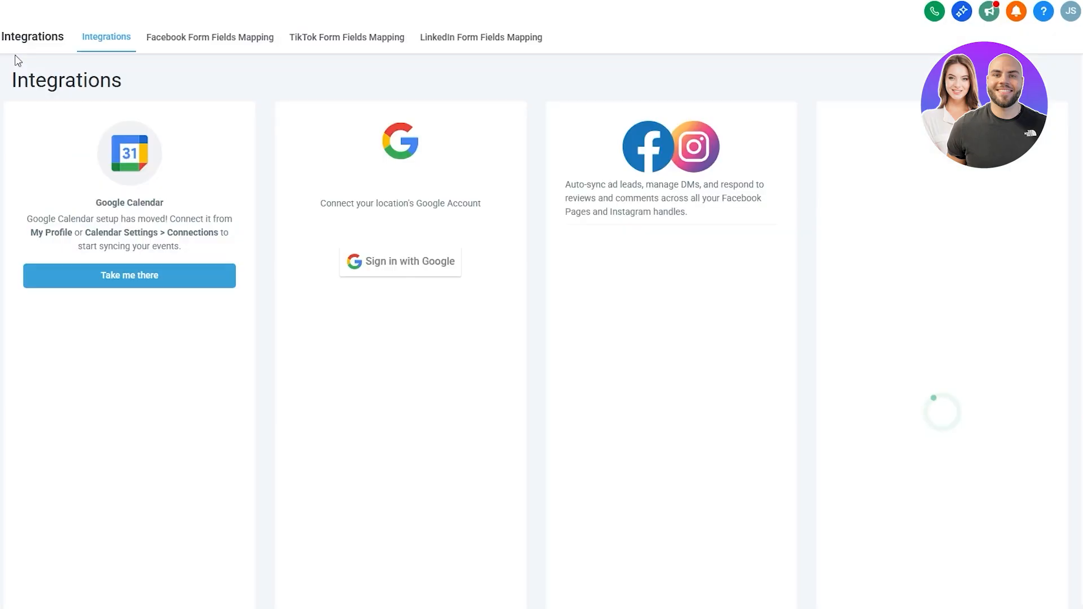
left_click(383, 259)
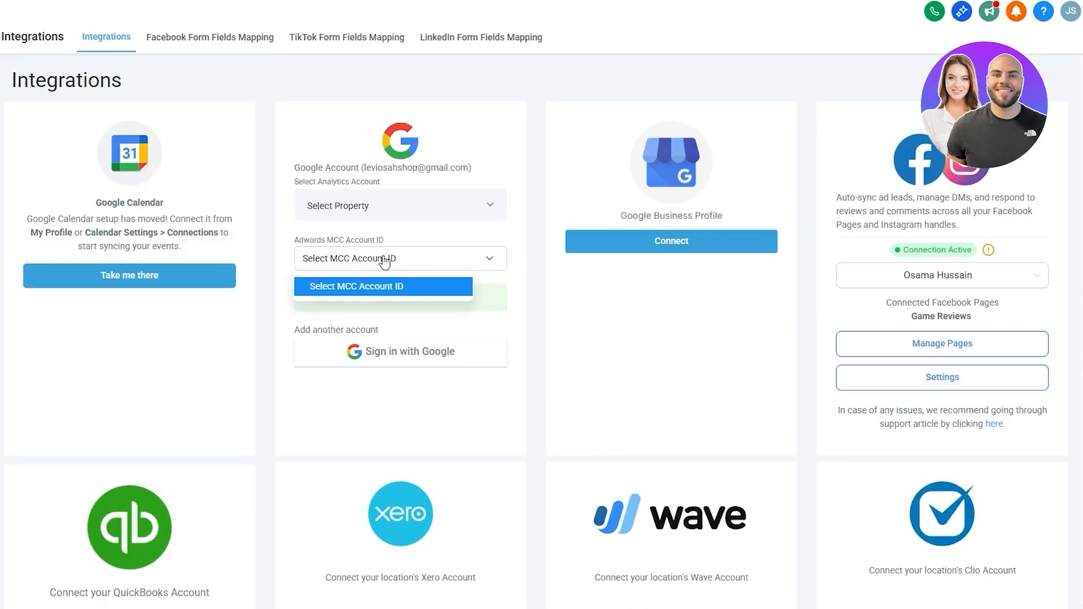
left_click(383, 259)
left_click(385, 207)
left_click(385, 207)
left_click(378, 260)
left_click(390, 261)
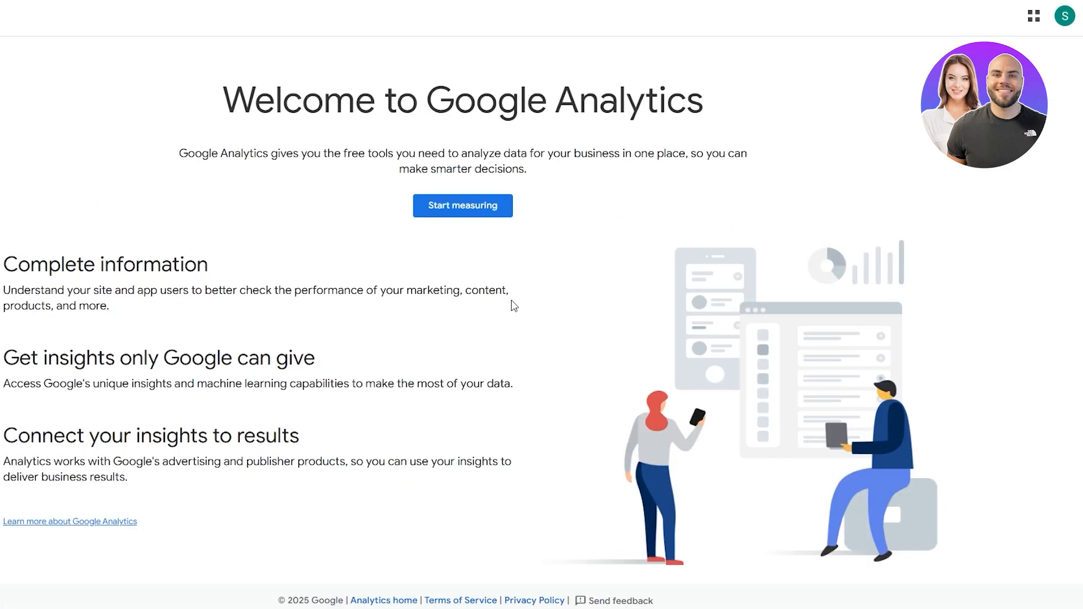
Switch to Google Analytics, start setting up a new Analytics account, and check which Google account is signed in.
left_click(442, 204)
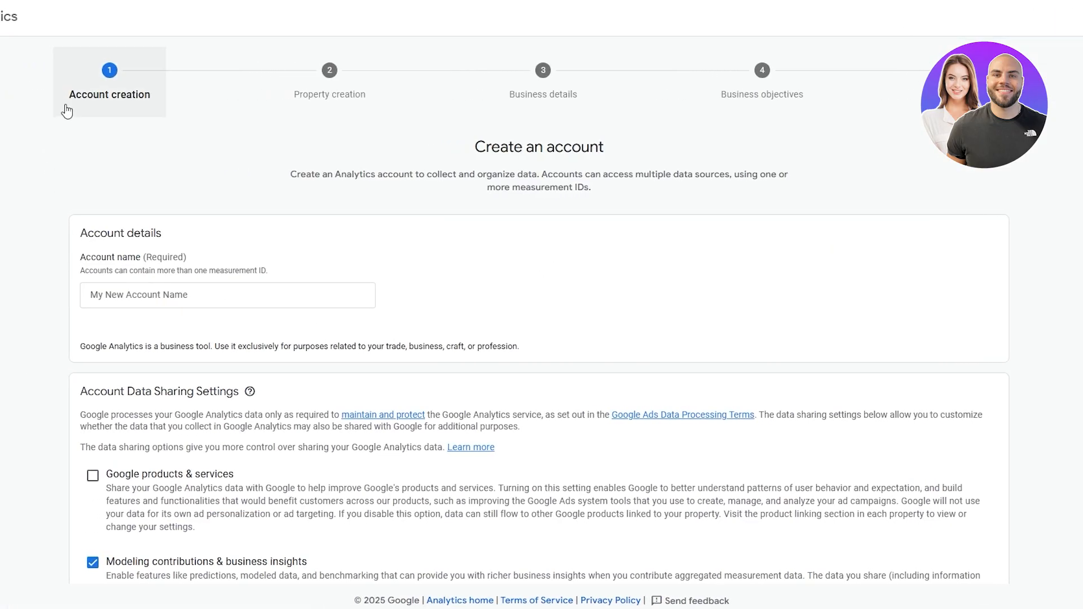
left_click(1066, 16)
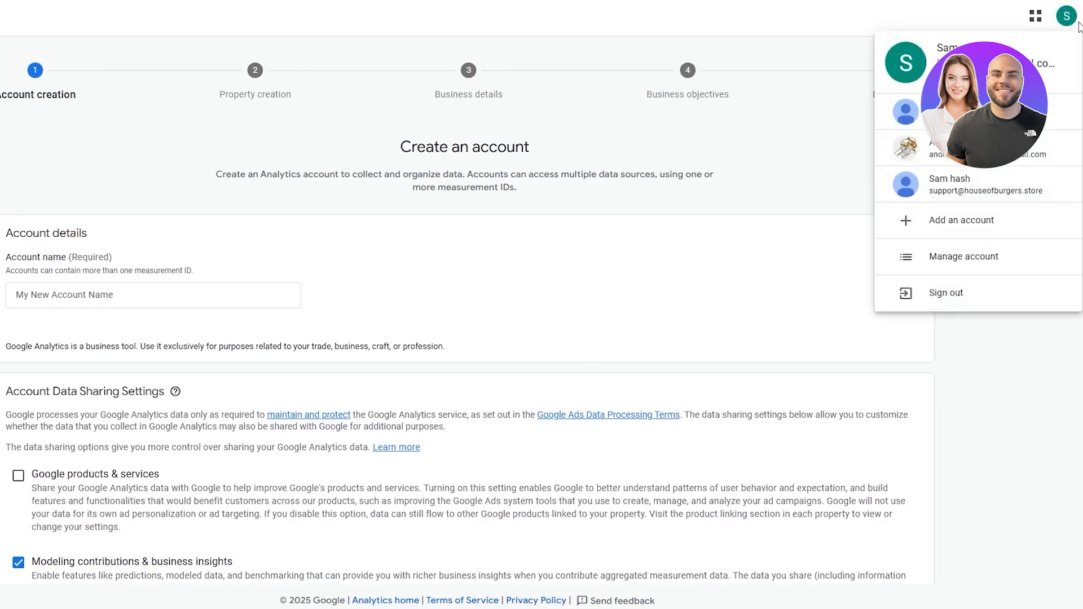
left_click(561, 128)
Review the Analytics setup stages: account creation, property creation, business details and business objectives.
left_click_drag(96, 232, 186, 238)
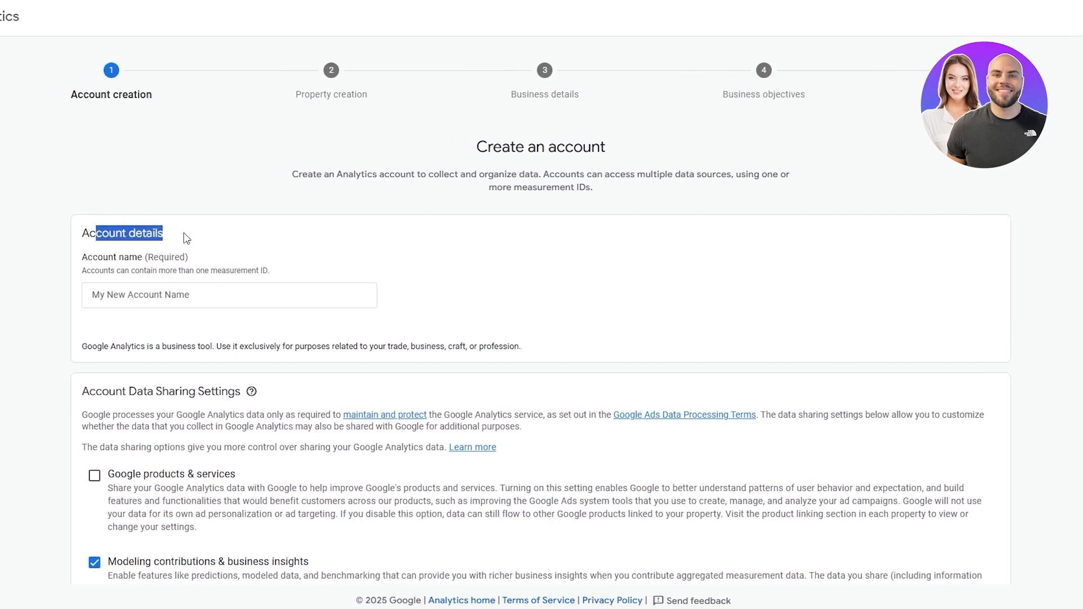
left_click(420, 220)
left_click_drag(477, 148, 644, 161)
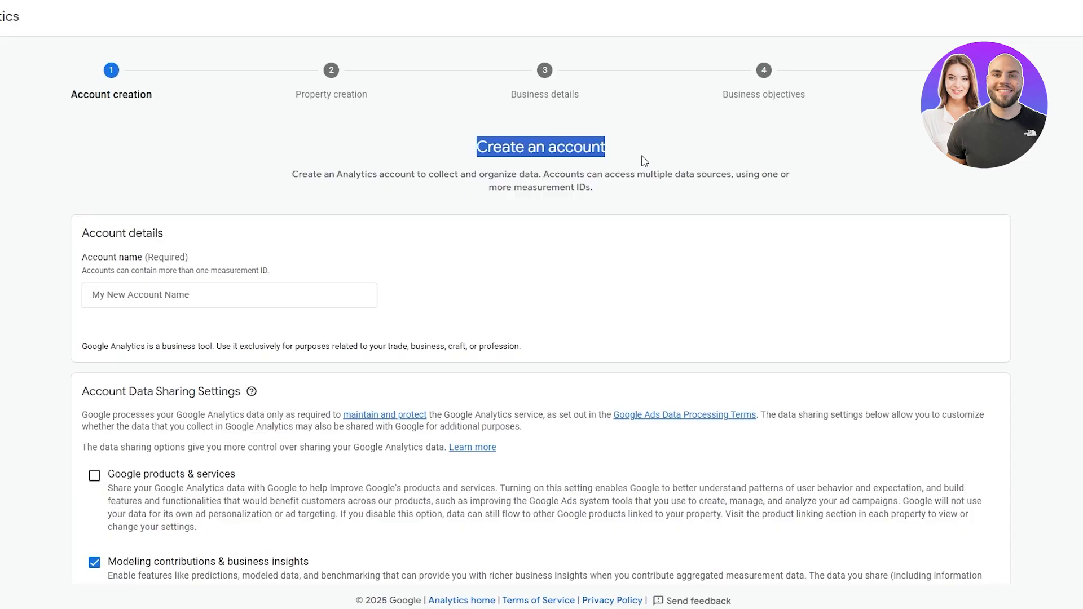
left_click_drag(58, 102, 169, 113)
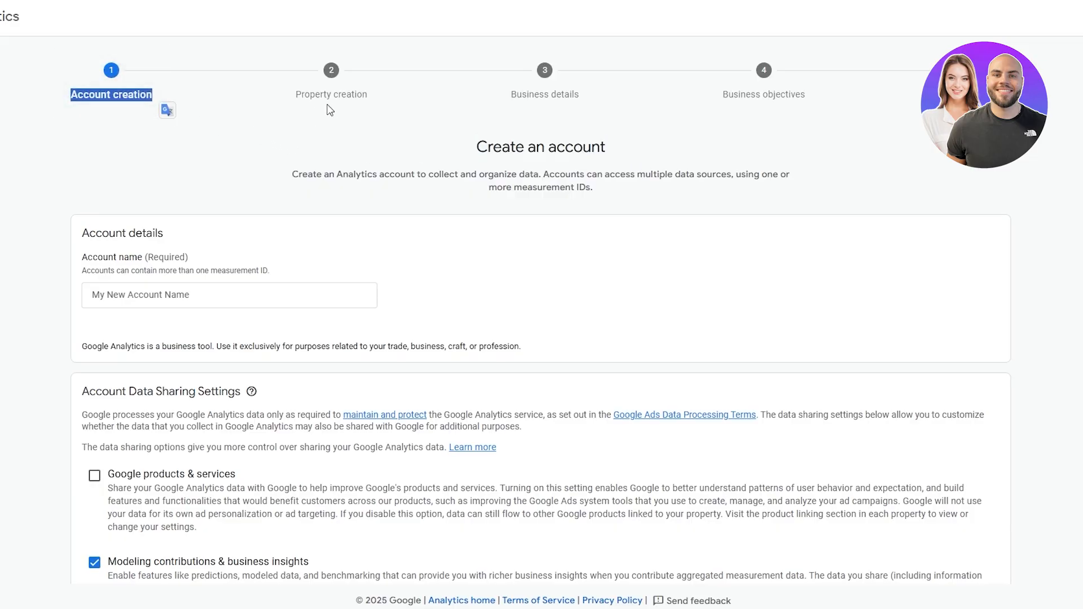
left_click_drag(324, 105, 371, 109)
left_click_drag(539, 105, 650, 106)
left_click_drag(741, 105, 931, 138)
left_click(930, 138)
scroll(101, 279, "down", 1)
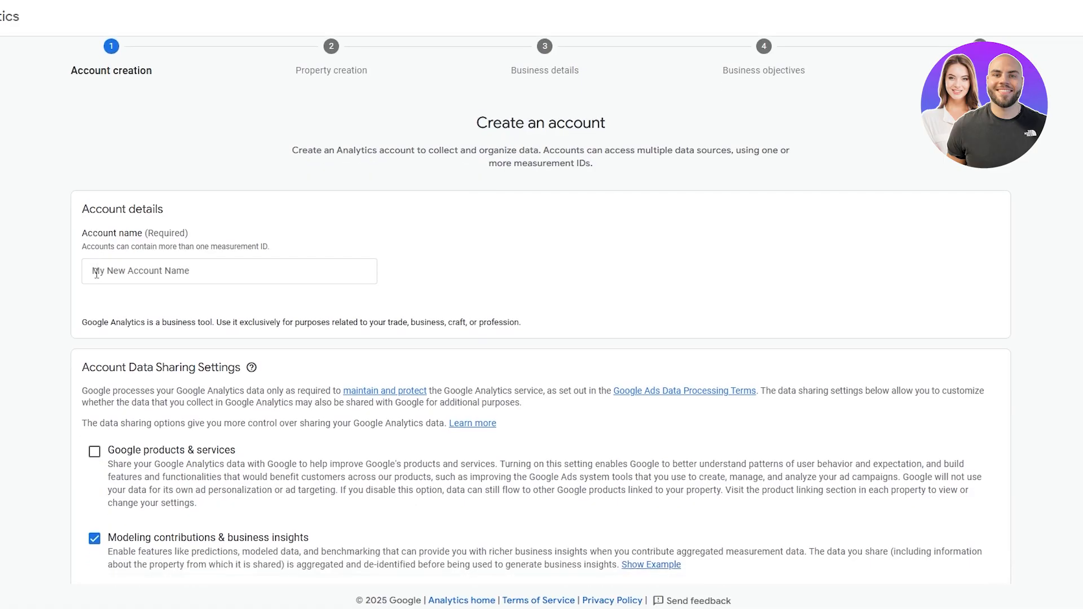
Name the new Analytics account "leviosah Tech" in the account details.
left_click_drag(81, 168, 186, 173)
left_click(110, 226)
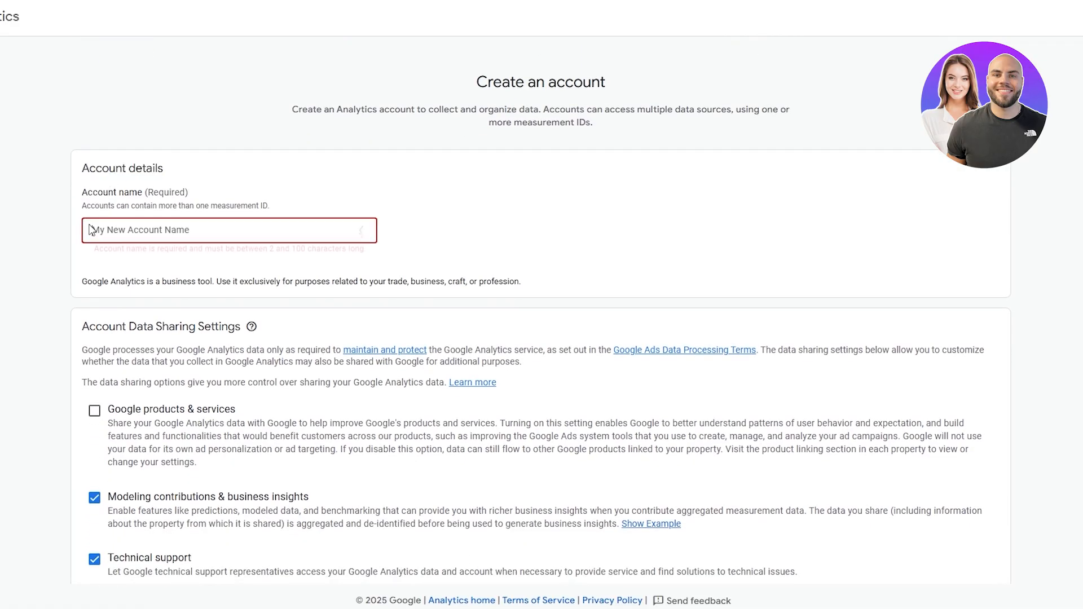
left_click(127, 208)
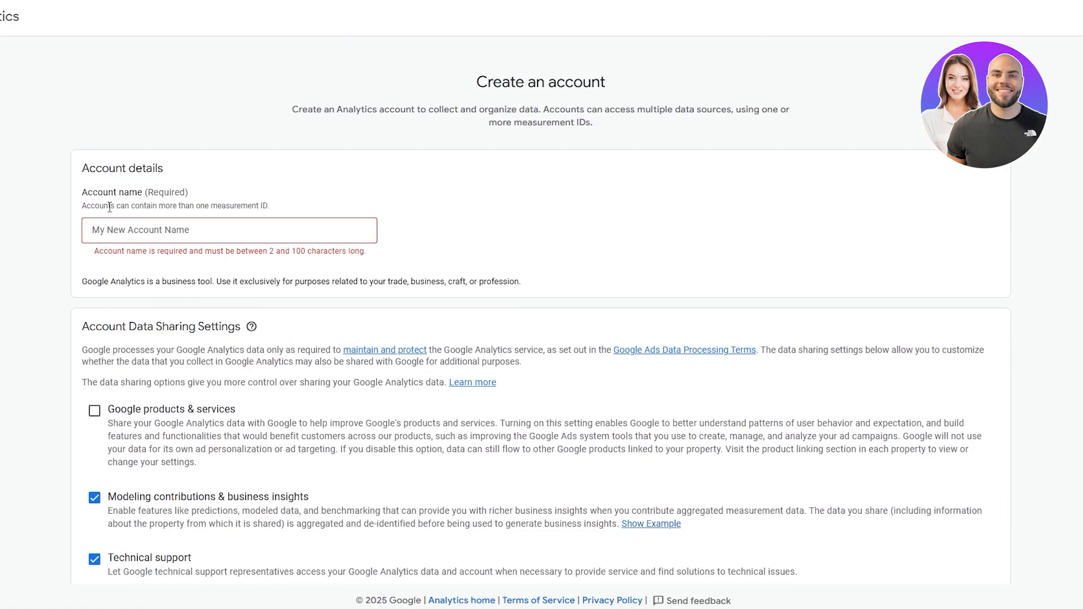
left_click_drag(109, 207, 278, 208)
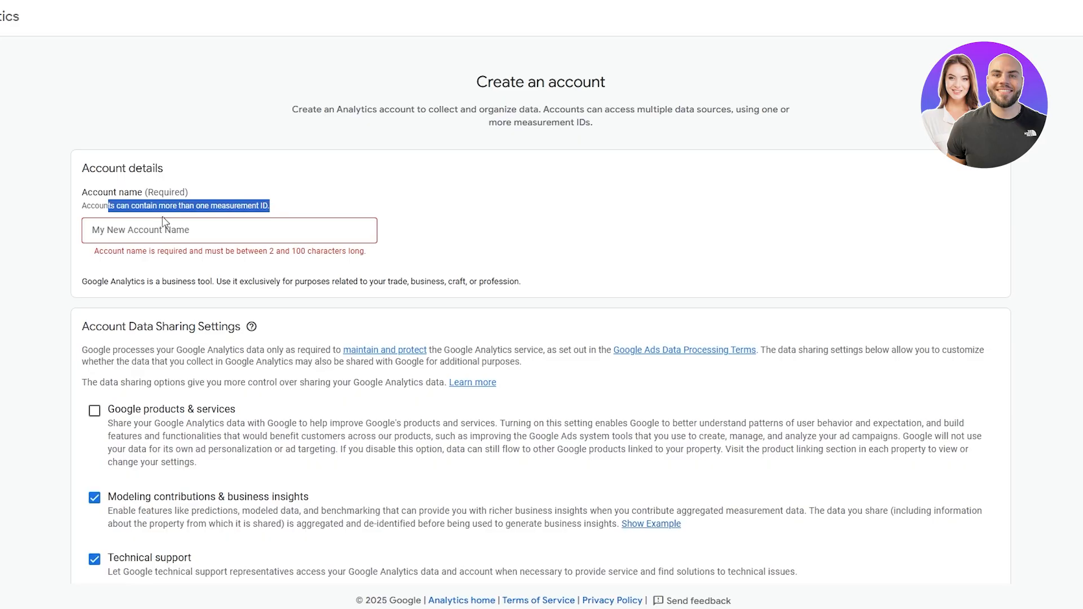
left_click(160, 224)
type("leviosah Tech")
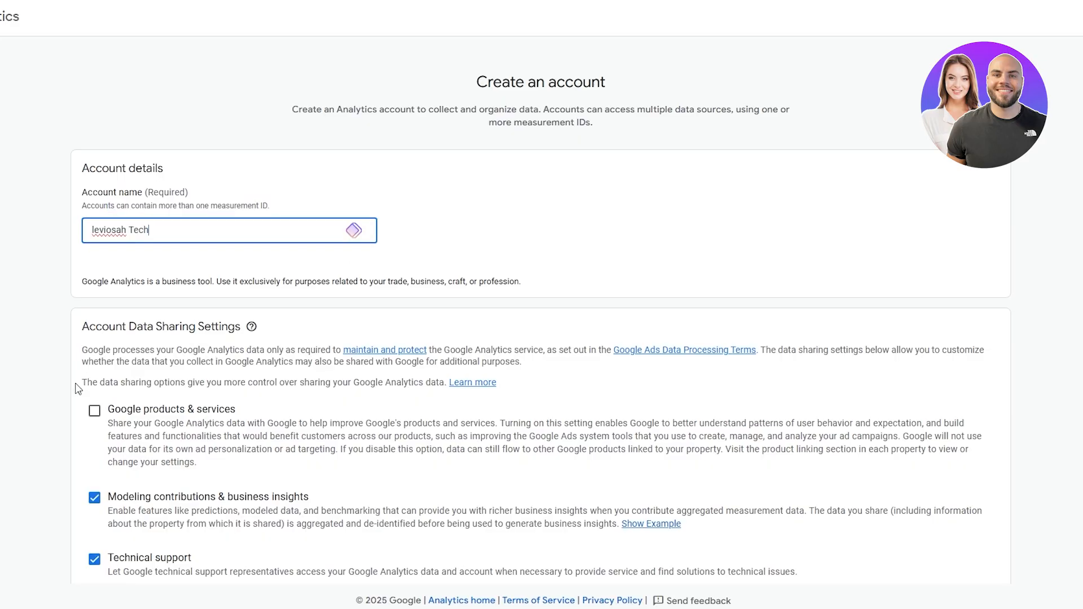
Enable data sharing for Google products & services and continue to property creation.
scroll(73, 333, "down", 2)
left_click_drag(103, 198, 231, 193)
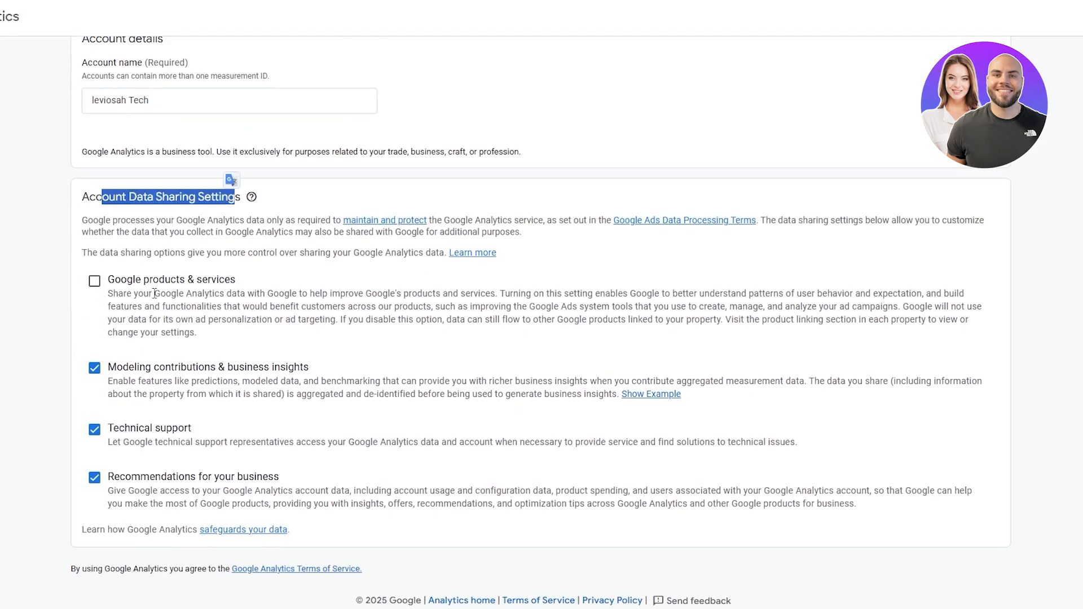
left_click(146, 297)
left_click(94, 280)
scroll(89, 348, "down", 1)
scroll(89, 349, "down", 1)
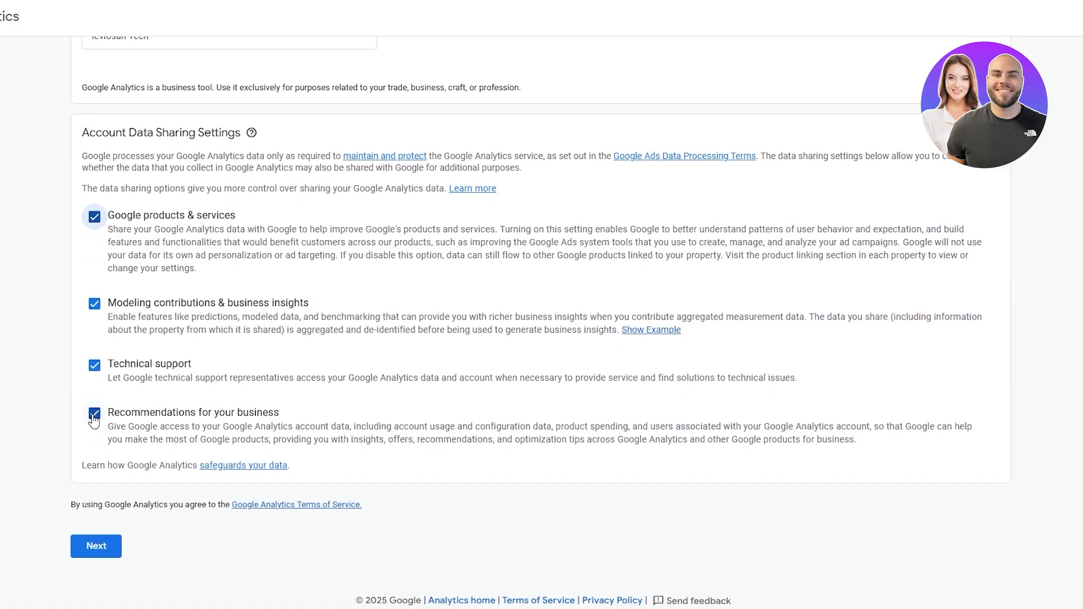
left_click(97, 546)
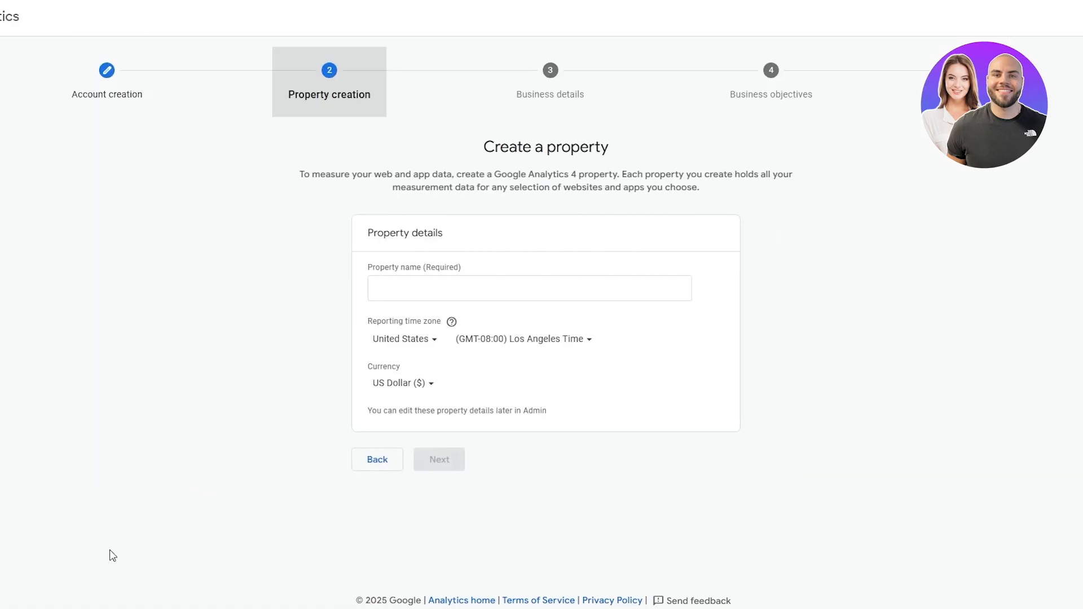
Name the Analytics property "Roofing Website" and continue to the business details.
left_click_drag(484, 146, 613, 155)
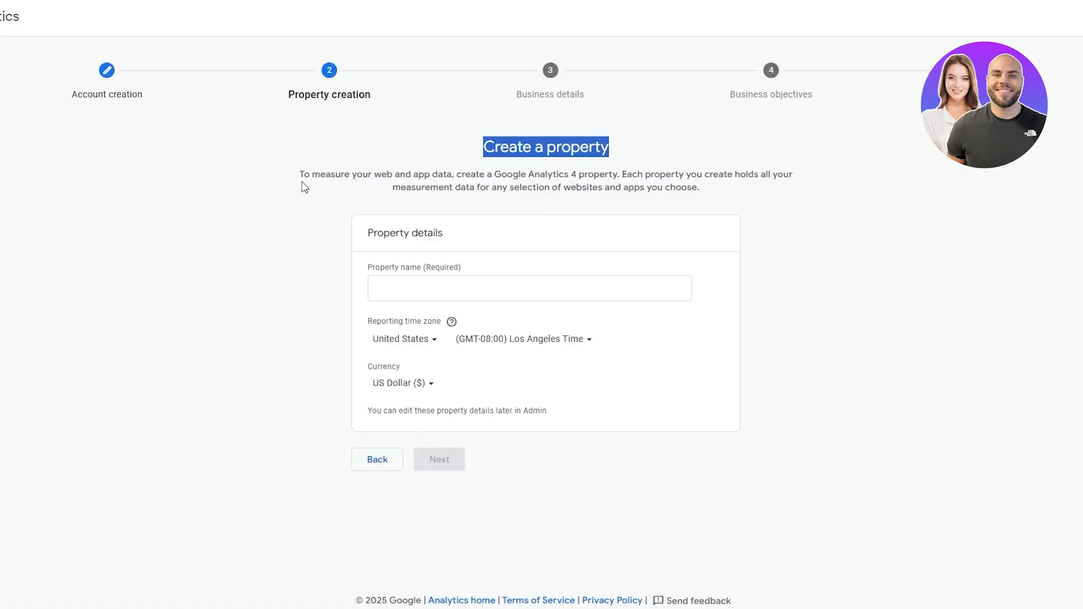
left_click_drag(300, 175, 568, 176)
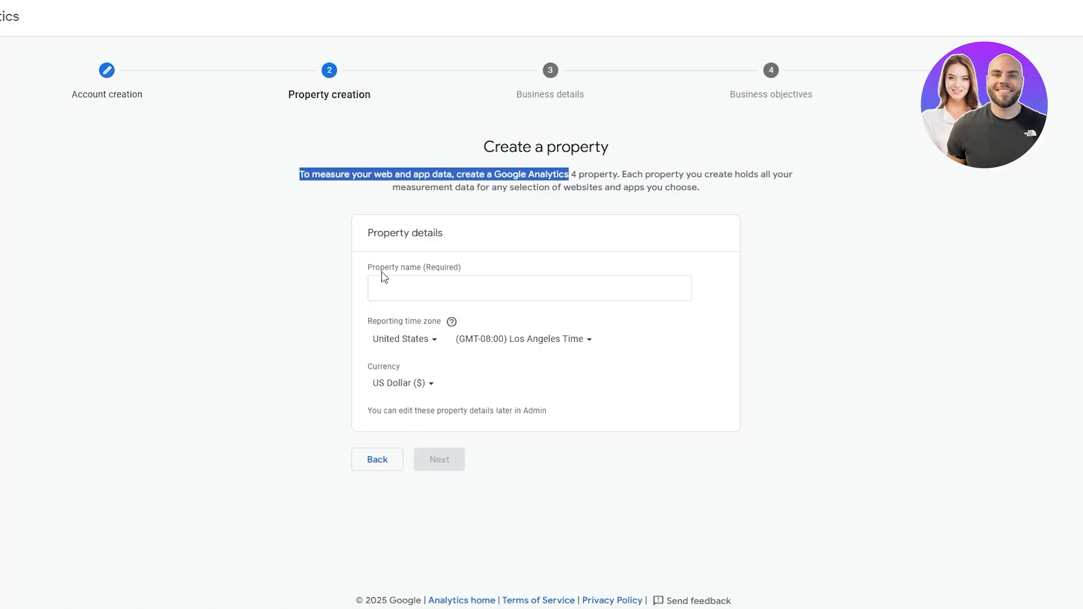
left_click_drag(380, 228, 427, 233)
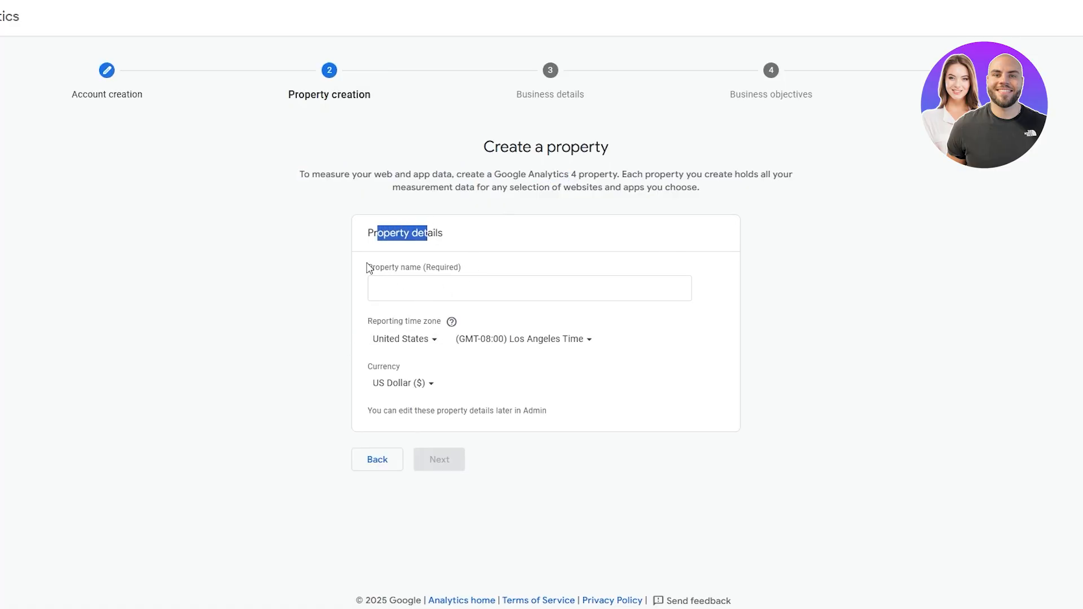
left_click(378, 289)
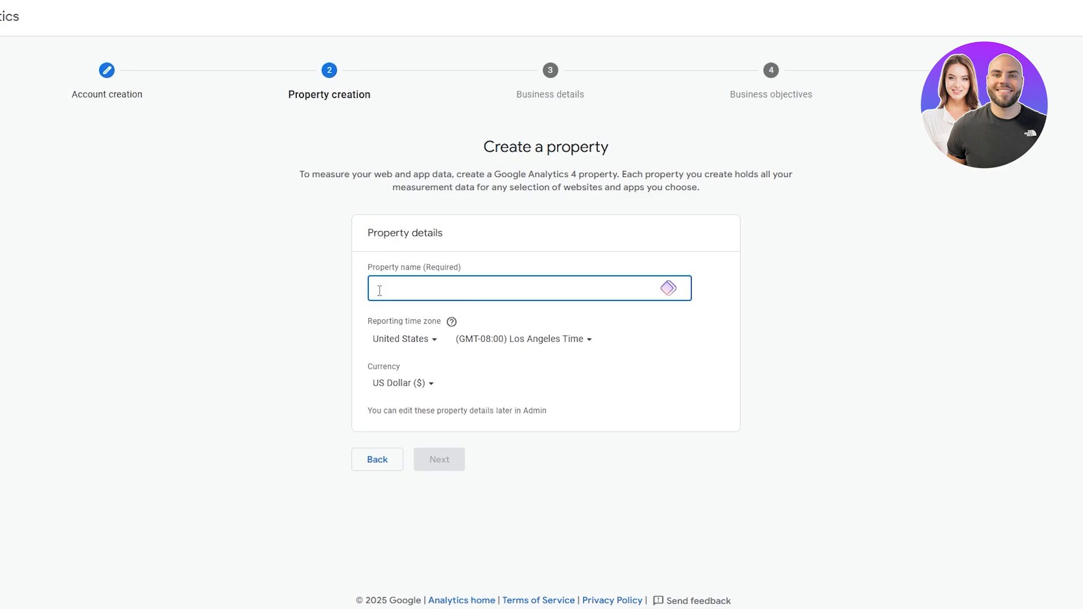
type("Roofing Website")
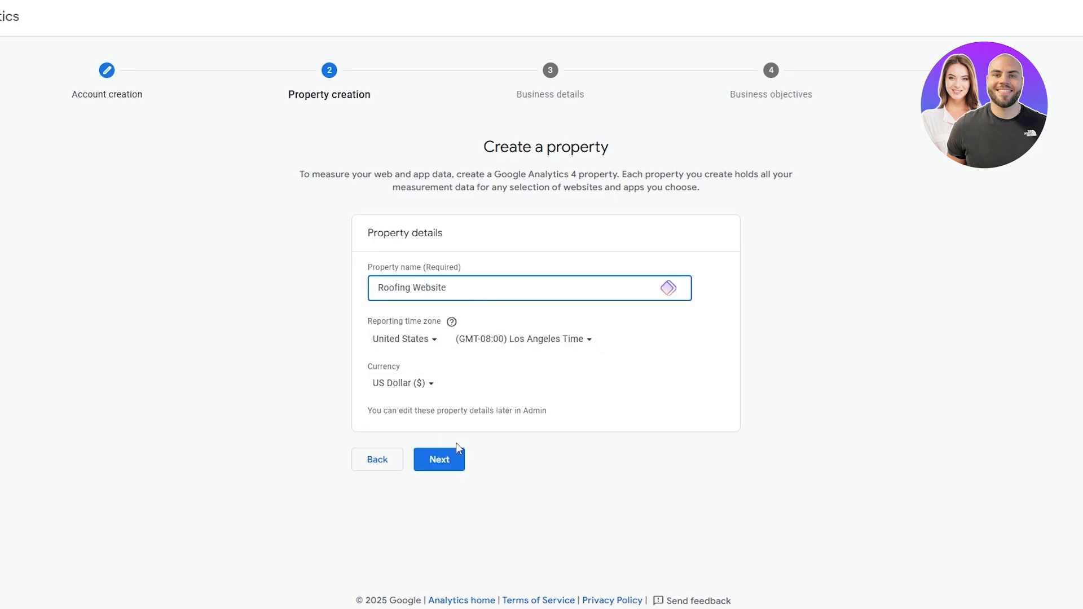
left_click(433, 458)
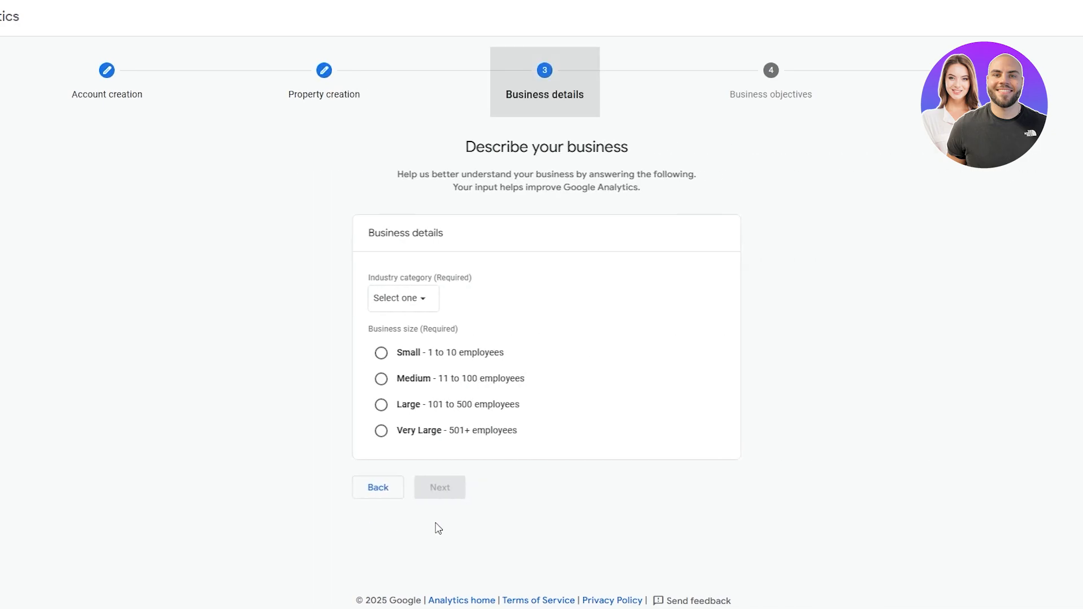
Describe the business with the Home & Garden industry category and Small size (1 to 10 employees), and continue to the objectives.
left_click(398, 305)
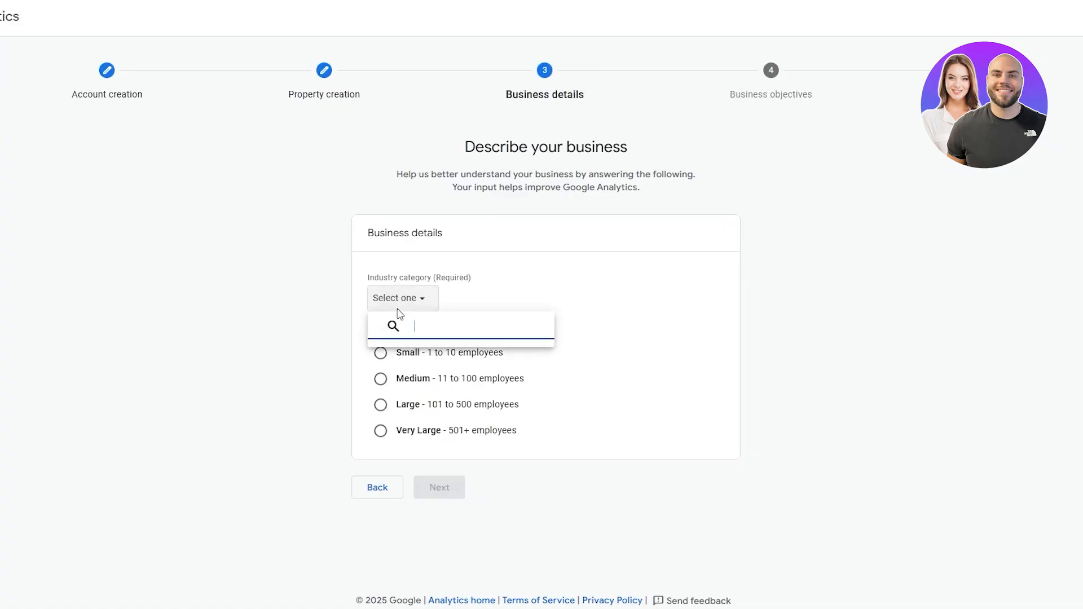
type("home")
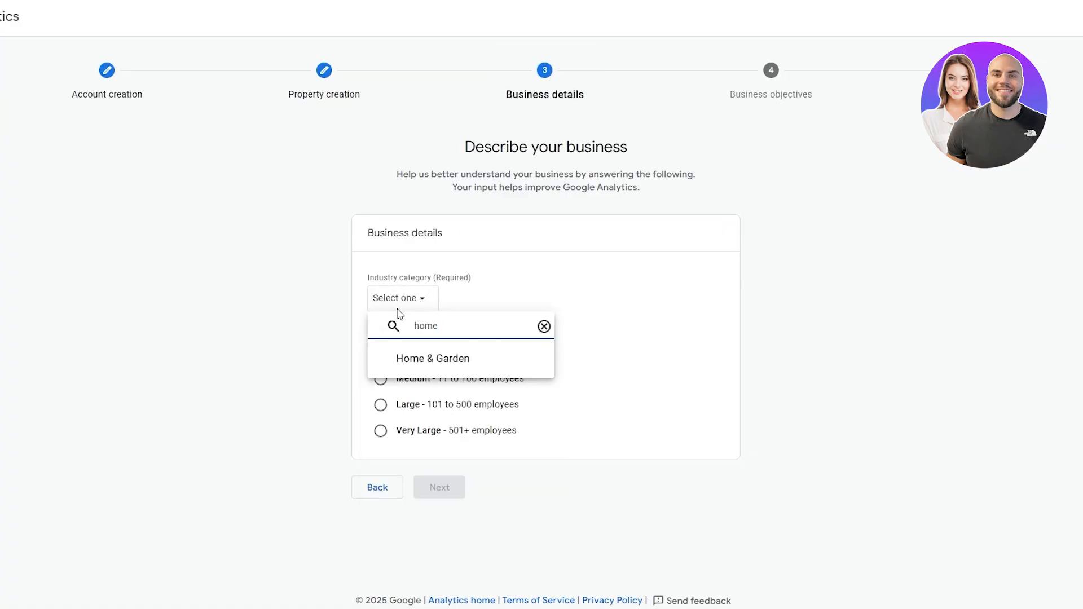
left_click(432, 360)
left_click(451, 303)
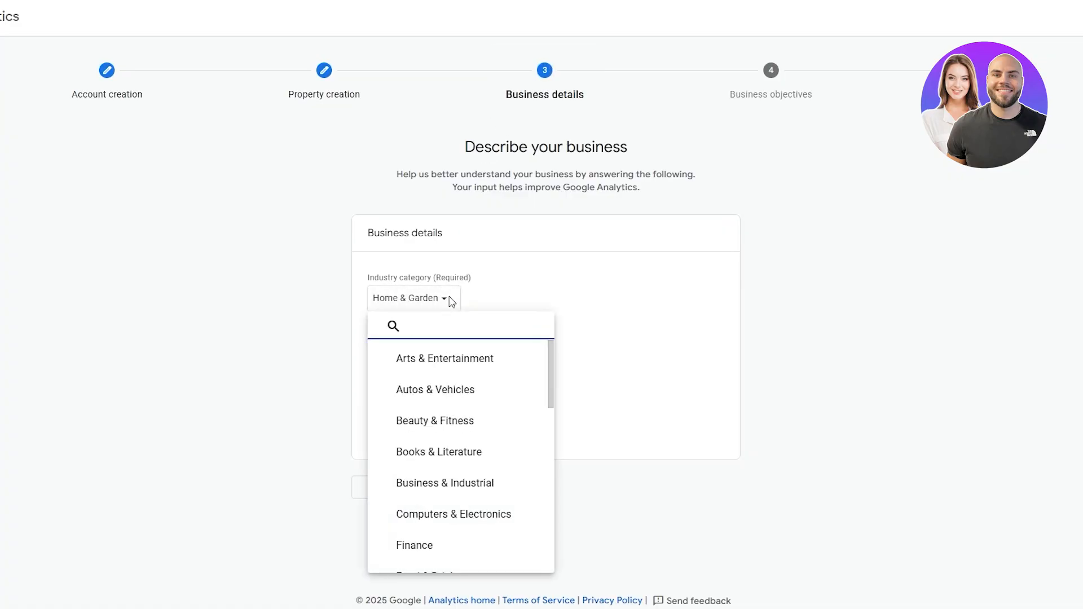
left_click(408, 443)
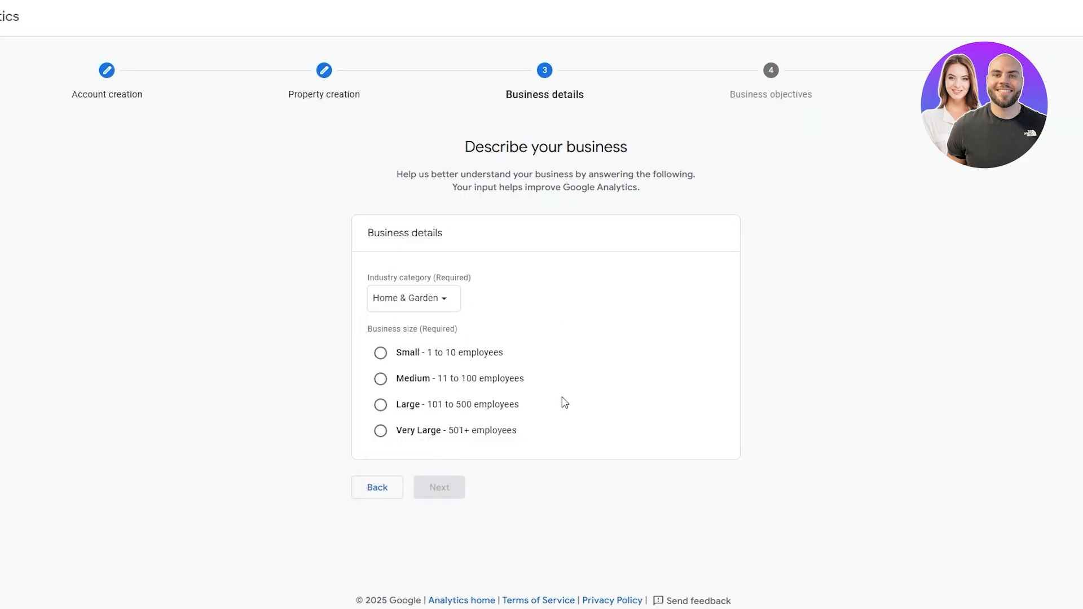
left_click(388, 355)
left_click(449, 495)
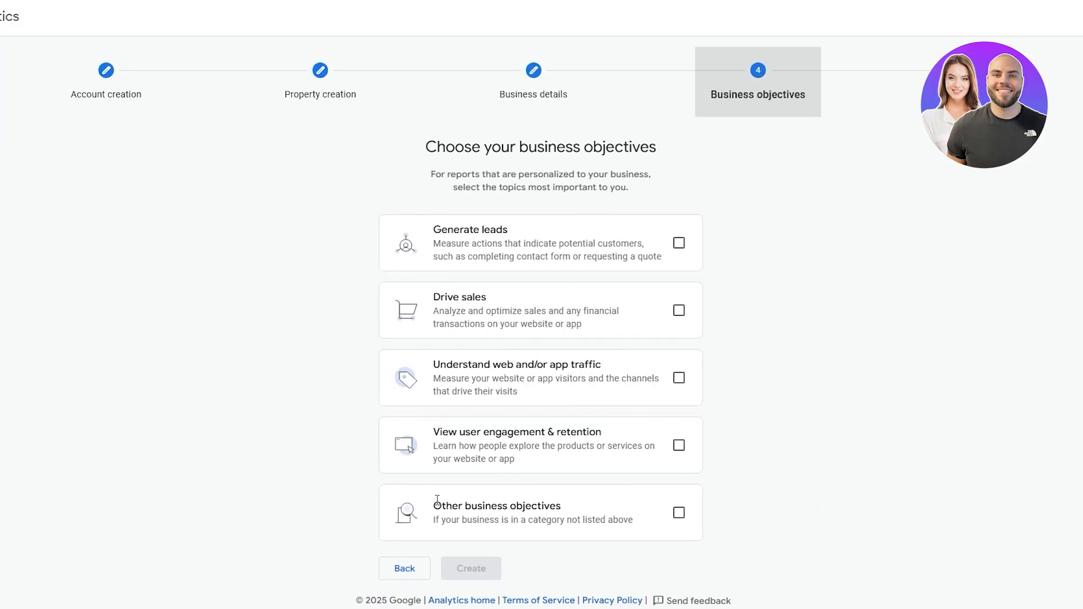
Choose Generate leads, View user engagement & retention and Drive sales as business objectives, and create the account.
left_click_drag(430, 146, 681, 154)
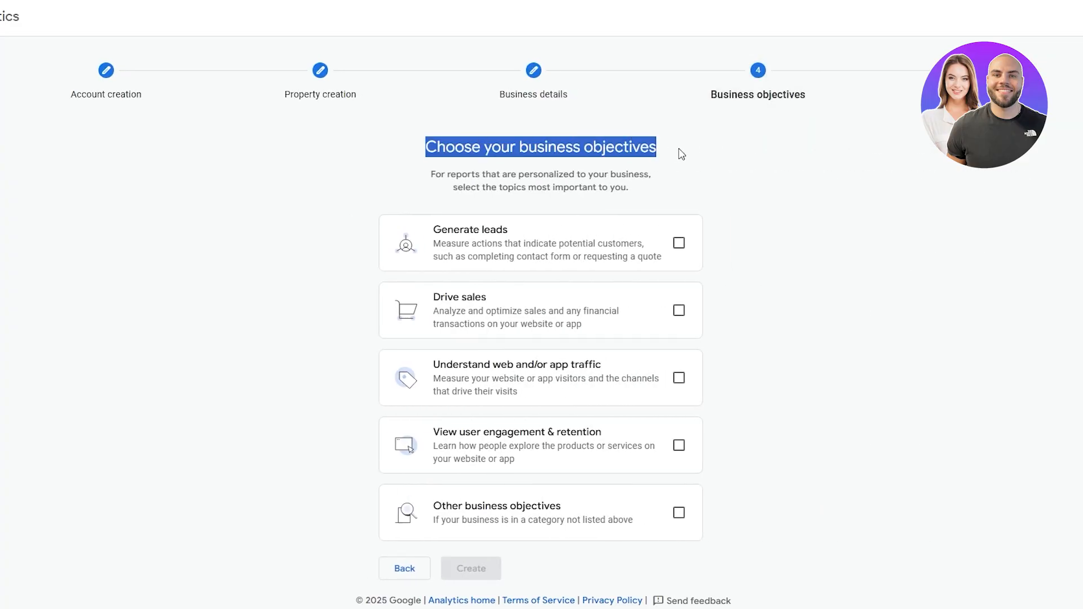
left_click(506, 246)
left_click(679, 242)
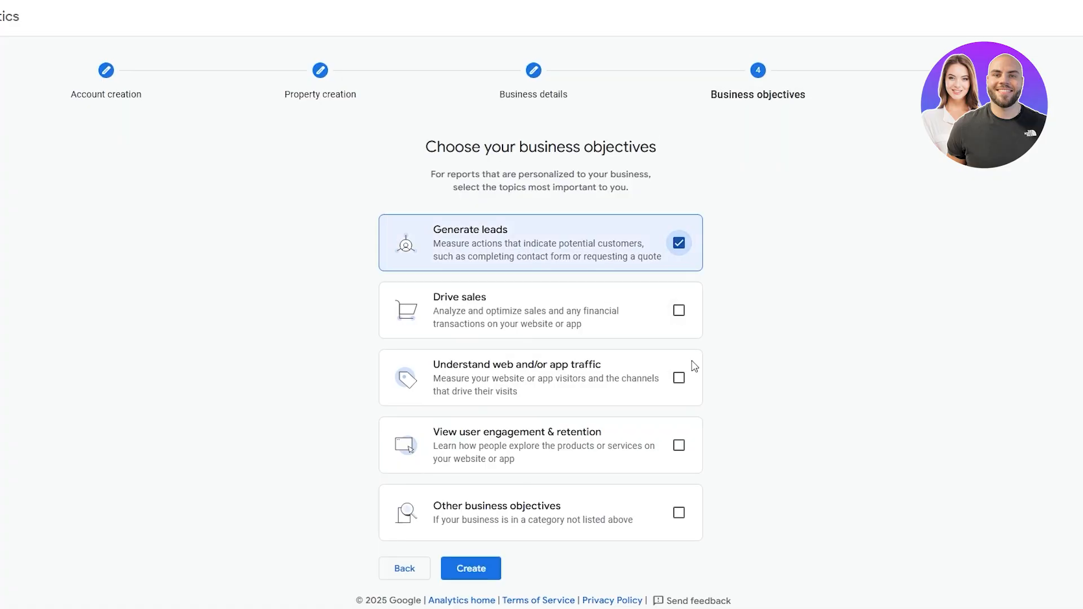
scroll(695, 365, "down", 1)
left_click(678, 423)
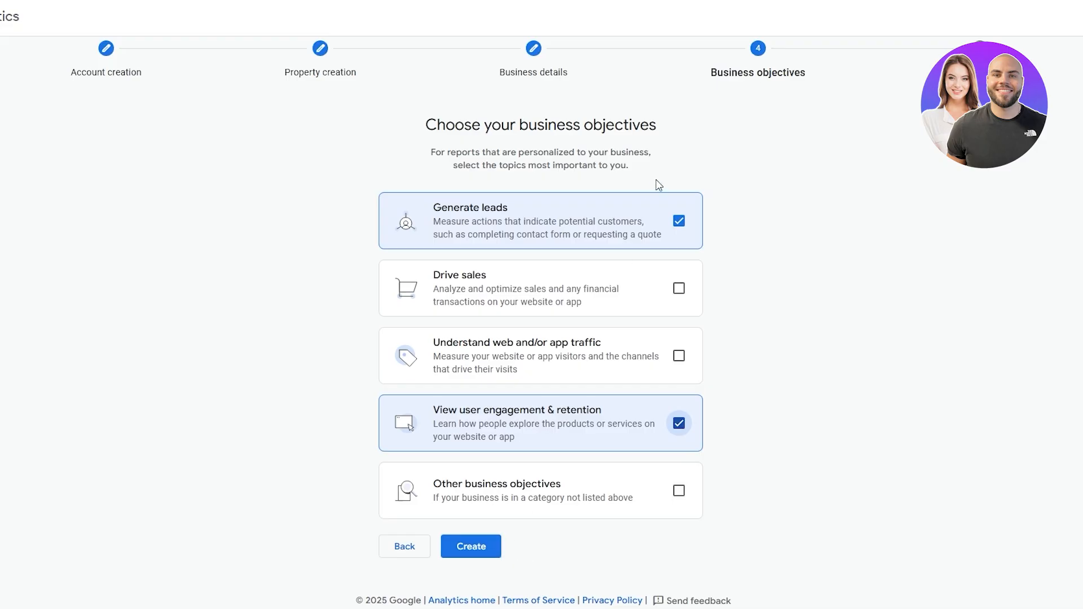
left_click(679, 288)
left_click(499, 547)
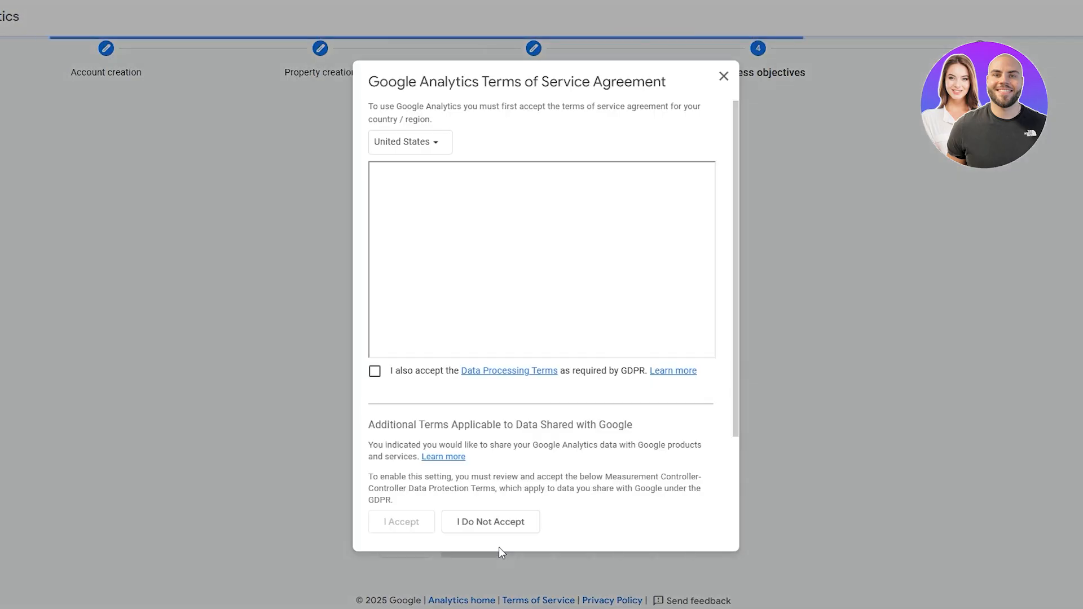
Accept the Google Analytics Terms of Service, including the Data Processing Terms and the Measurement Controller-Controller Data Protection Terms.
left_click(375, 371)
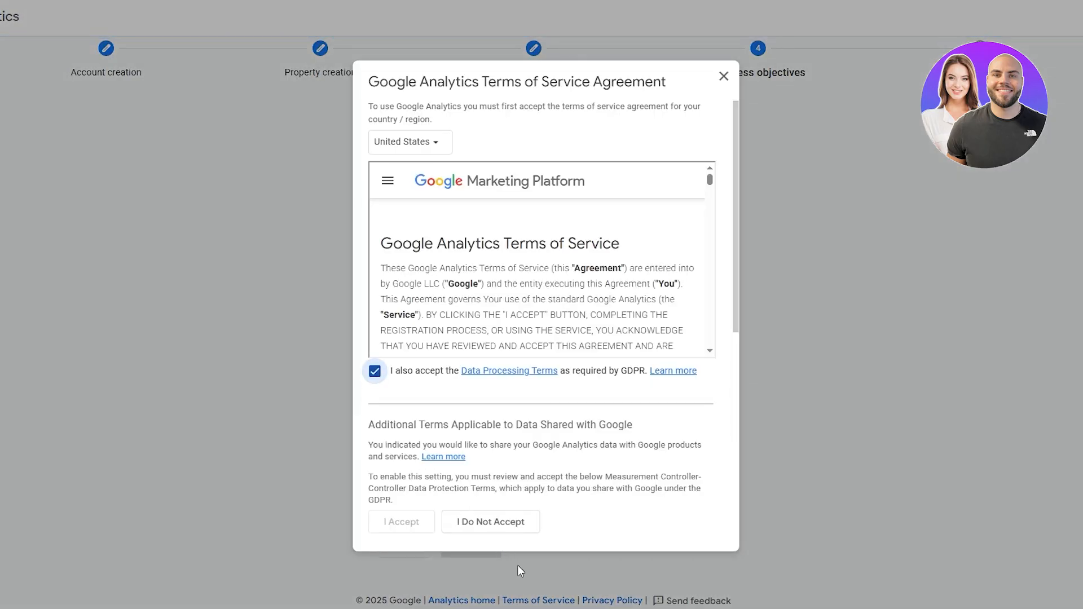
scroll(508, 327, "down", 3)
scroll(402, 466, "down", 5)
left_click(374, 478)
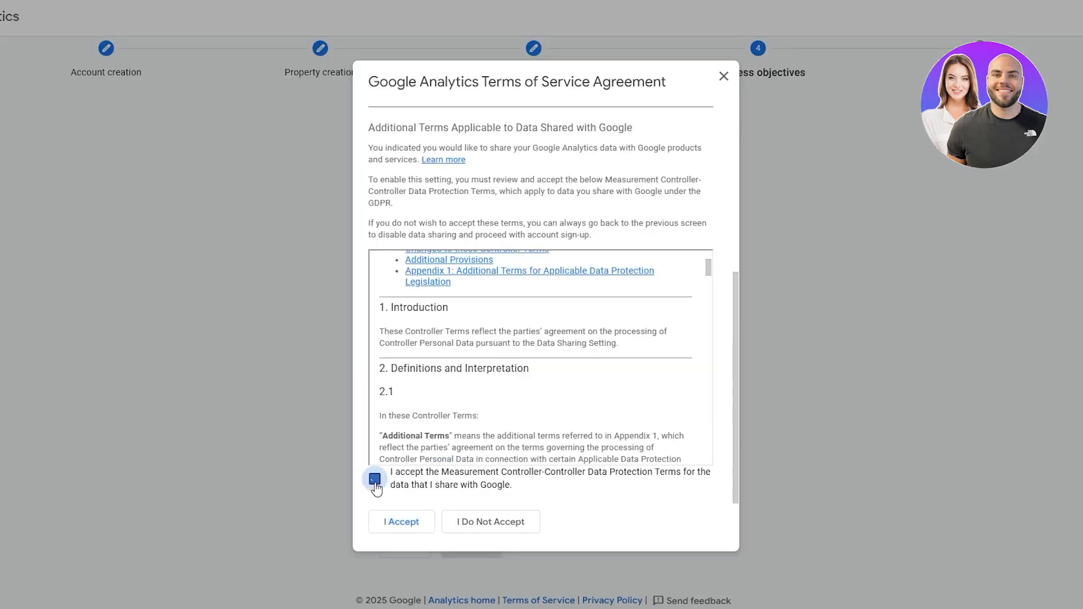
scroll(715, 502, "up", 5)
scroll(715, 502, "down", 5)
left_click(409, 522)
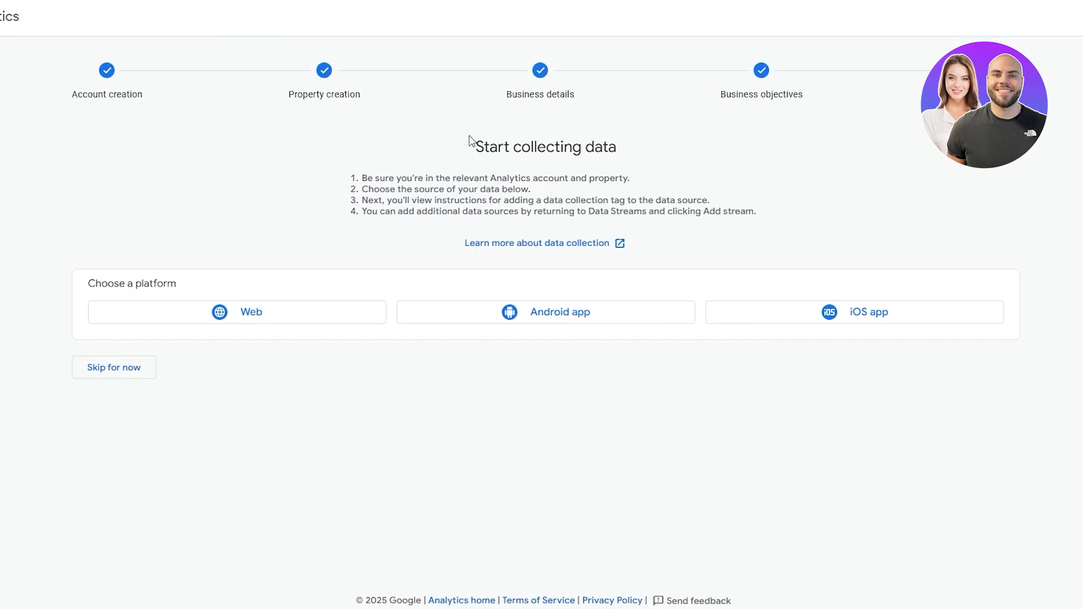
Choose Web as the platform for collecting data in the new Analytics property.
left_click_drag(473, 142, 628, 155)
left_click(690, 201)
left_click(306, 314)
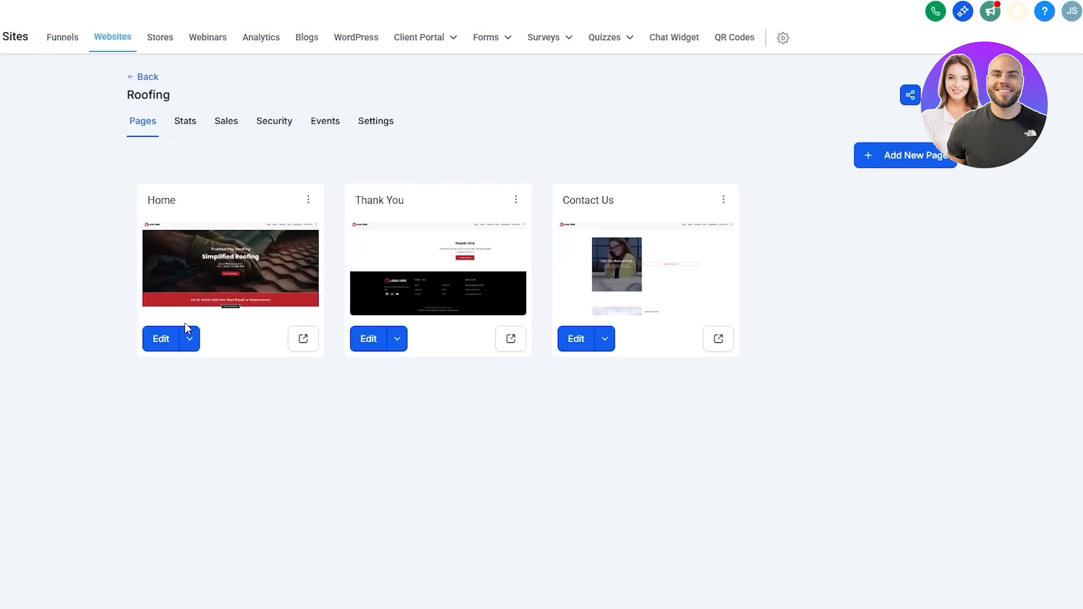
Open the Roofing website's Home page for editing and start connecting a new domain for its live link.
left_click(159, 349)
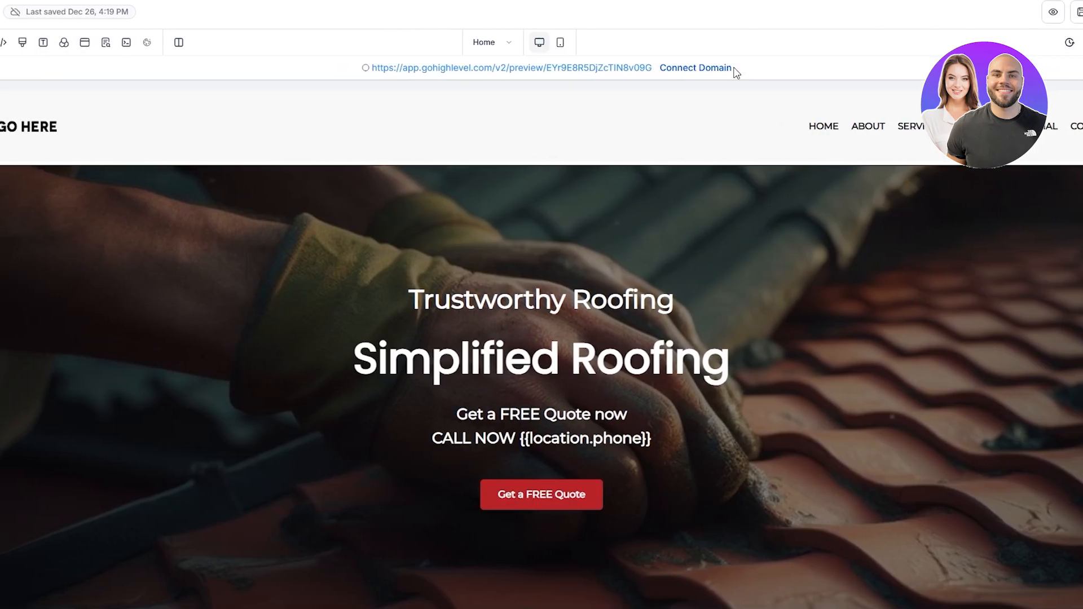
left_click(727, 70)
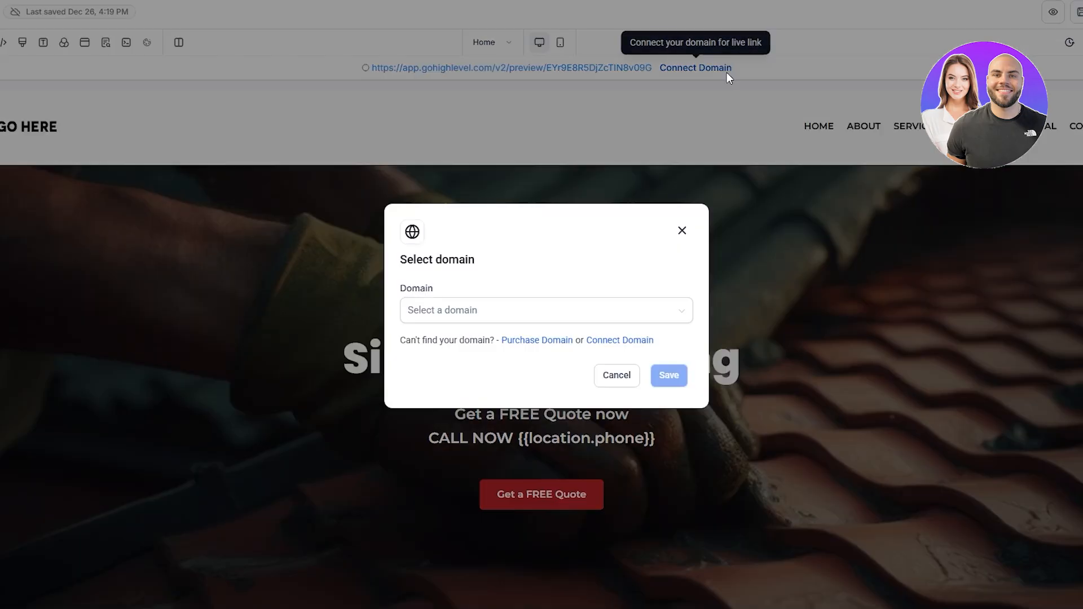
left_click(404, 316)
left_click(404, 316)
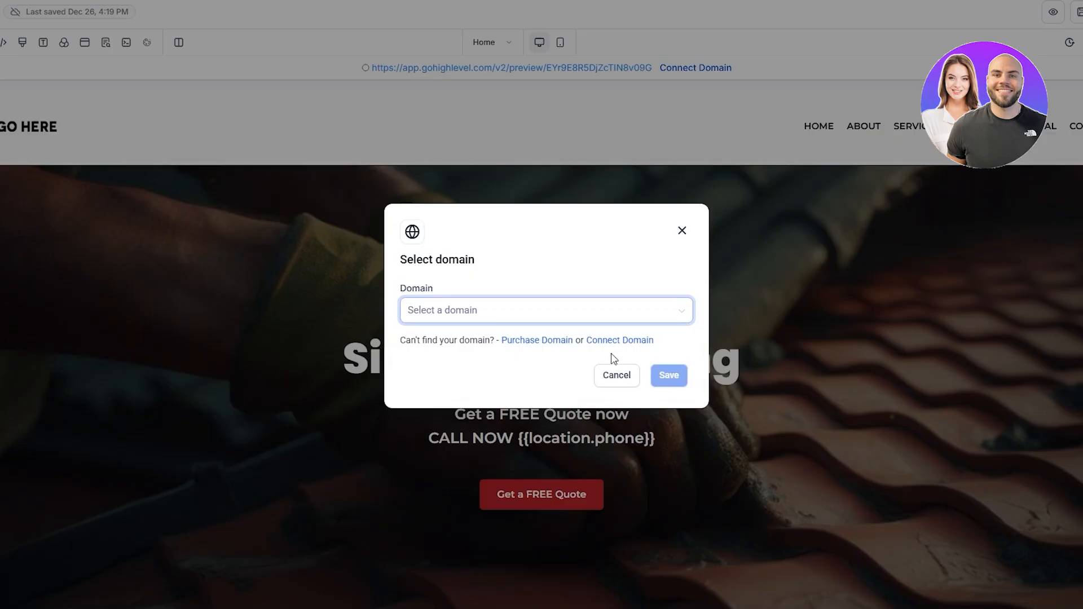
left_click(617, 338)
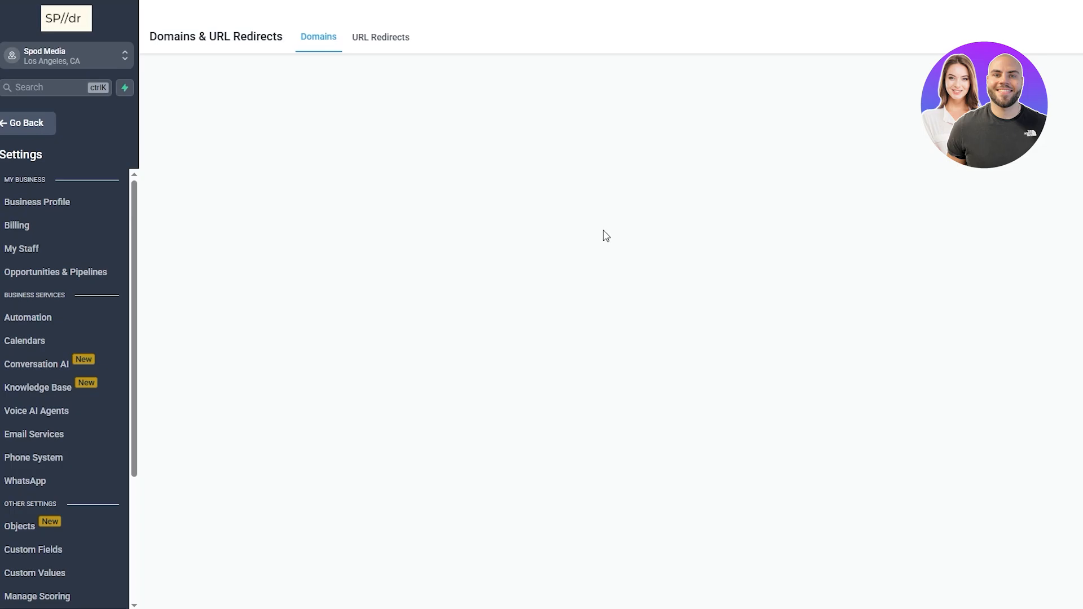
scroll(36, 273, "down", 3)
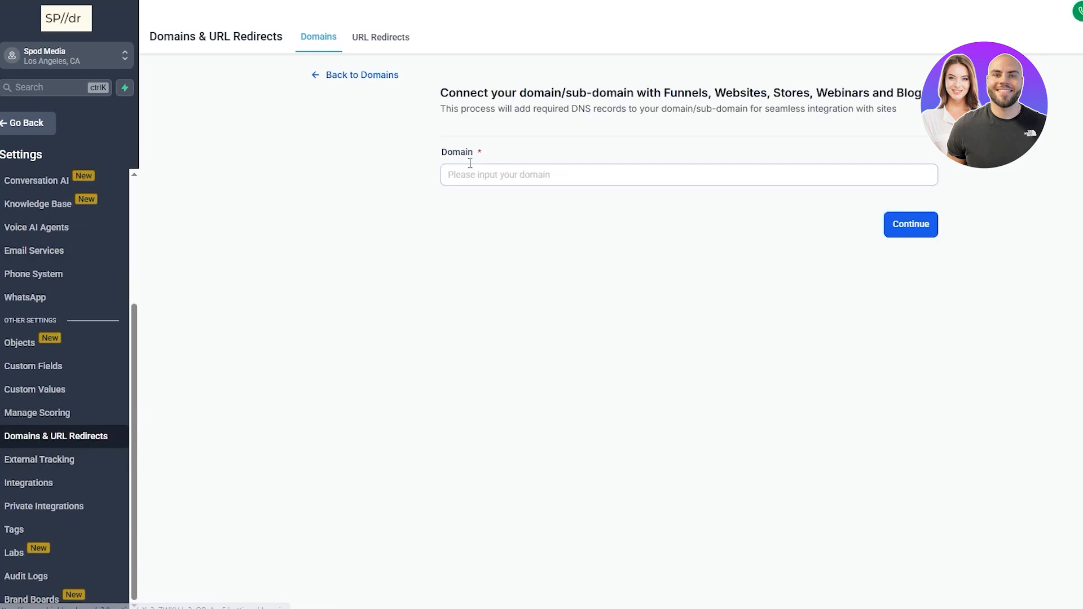
left_click(445, 174)
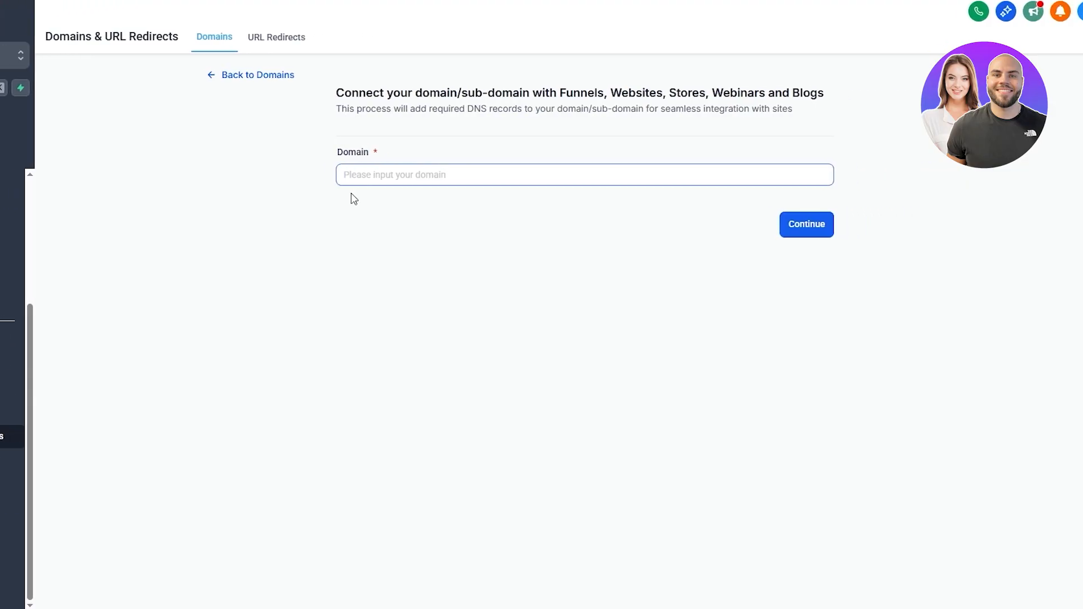
type("osmhash.com")
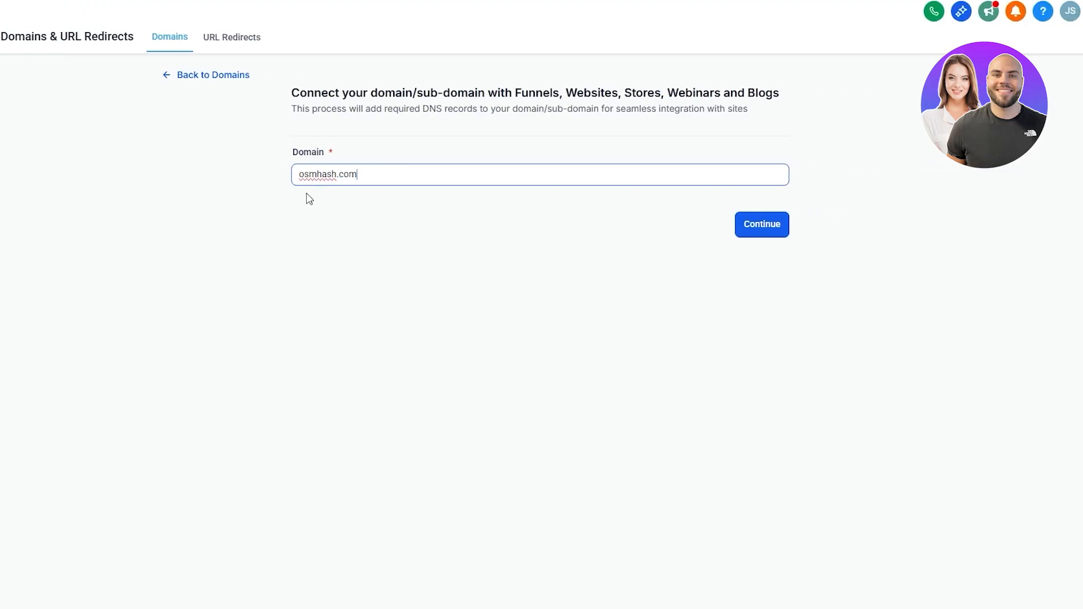
left_click(769, 224)
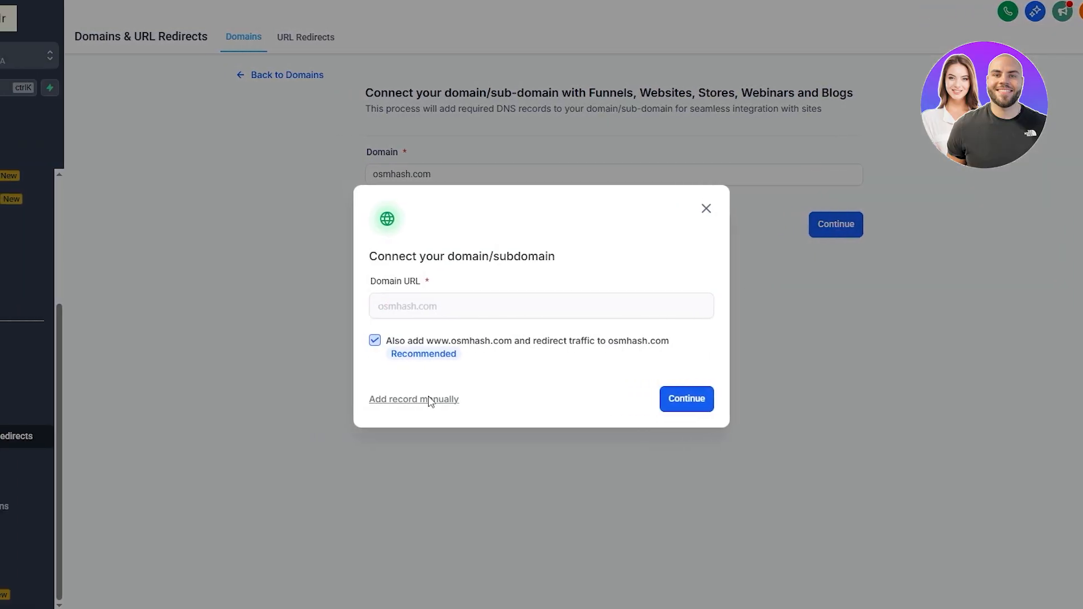
left_click(690, 401)
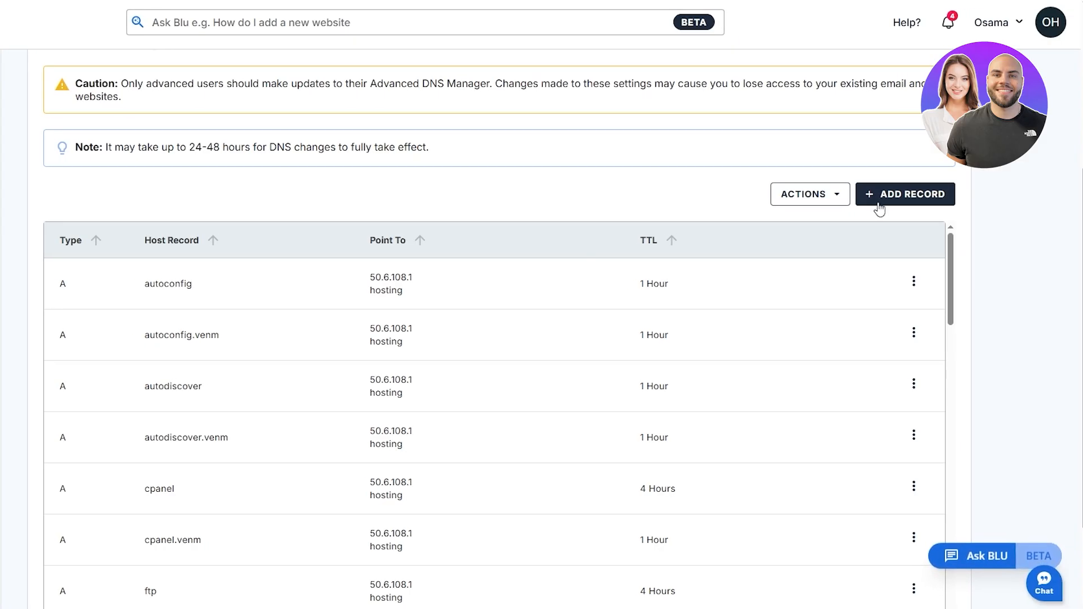
Start a single A record for host @ in Bluehost's DNS manager, checking it against the records HighLevel requires.
left_click(938, 206)
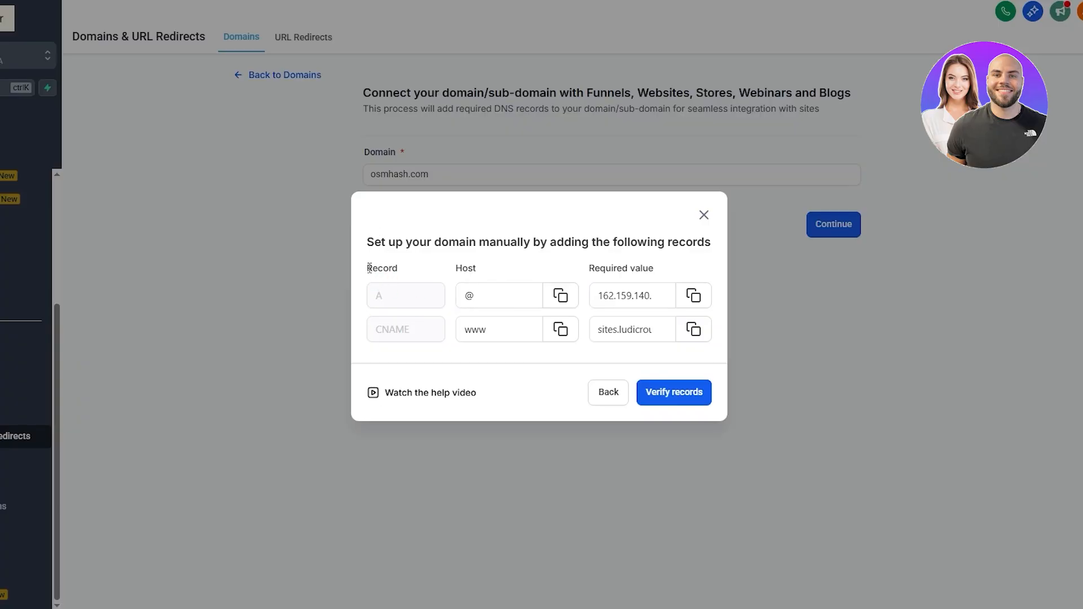
left_click_drag(369, 268, 387, 301)
left_click(407, 355)
left_click_drag(596, 266, 643, 267)
left_click_drag(456, 267, 494, 272)
left_click(494, 273)
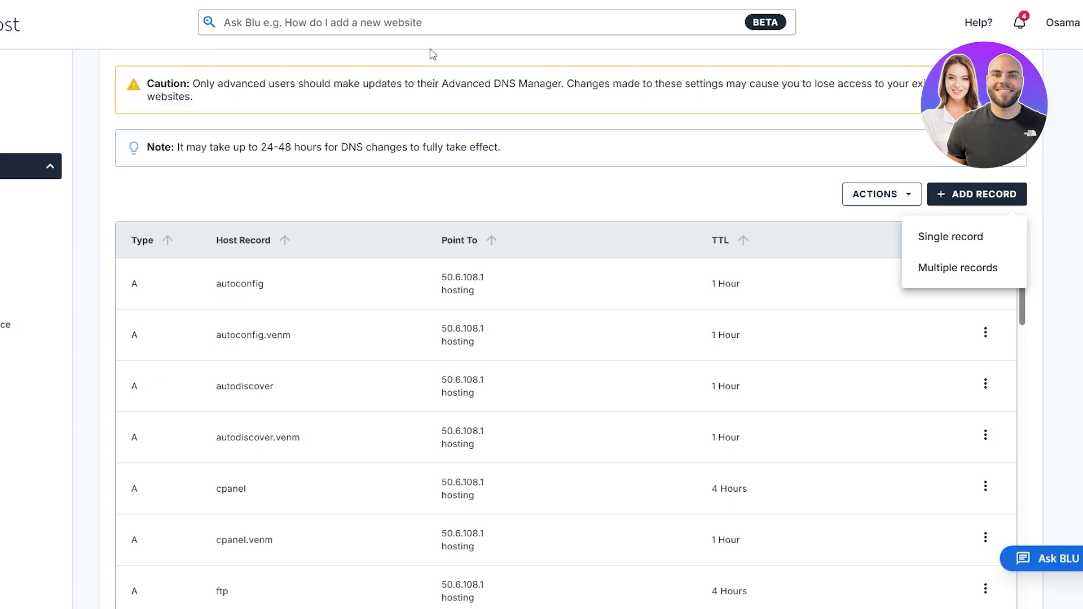
left_click(938, 234)
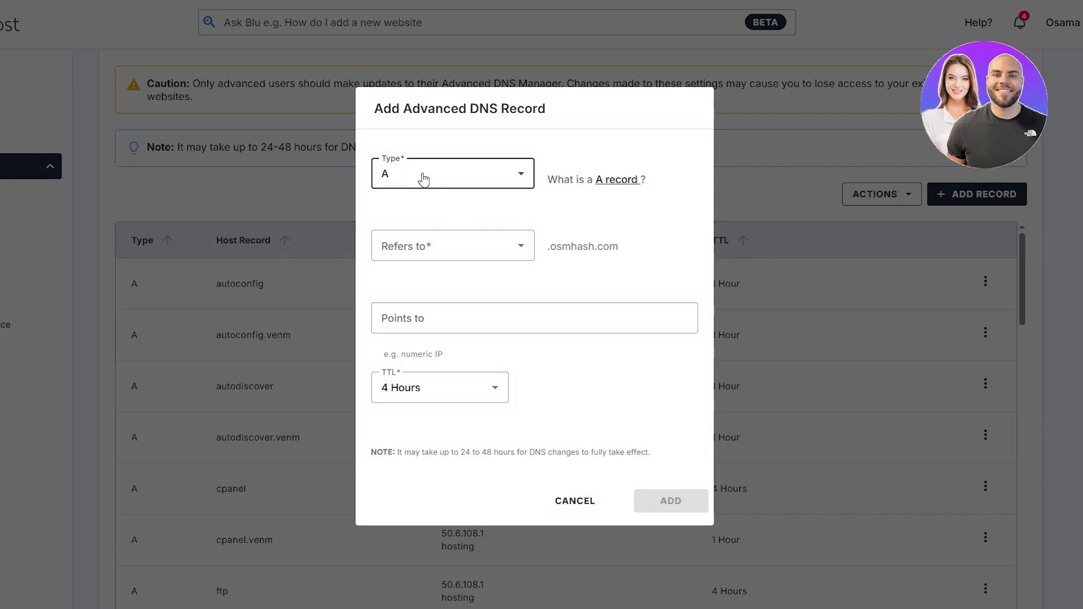
left_click(410, 259)
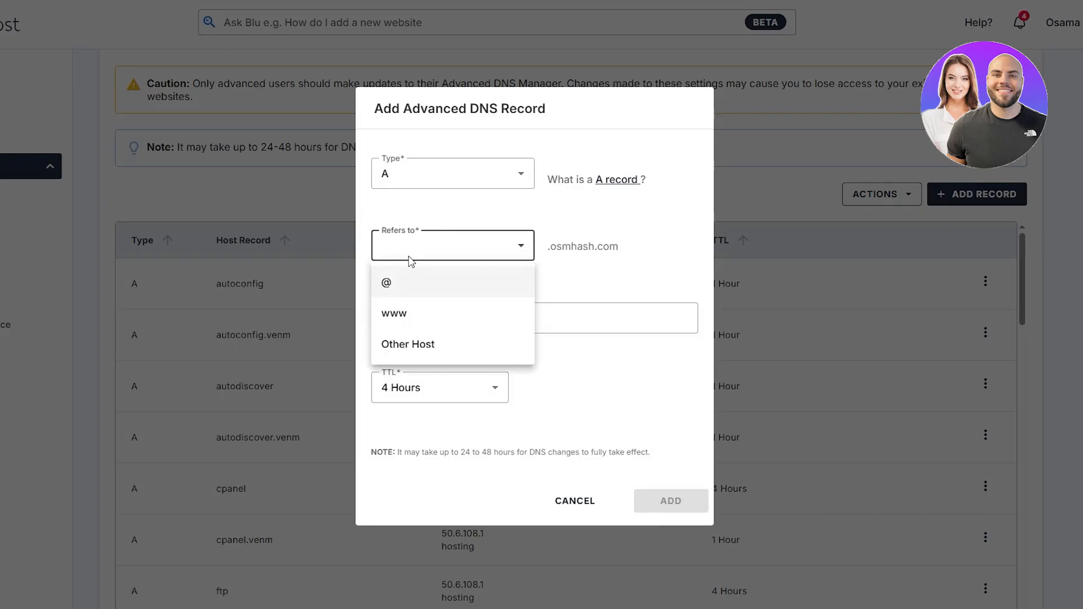
left_click(410, 291)
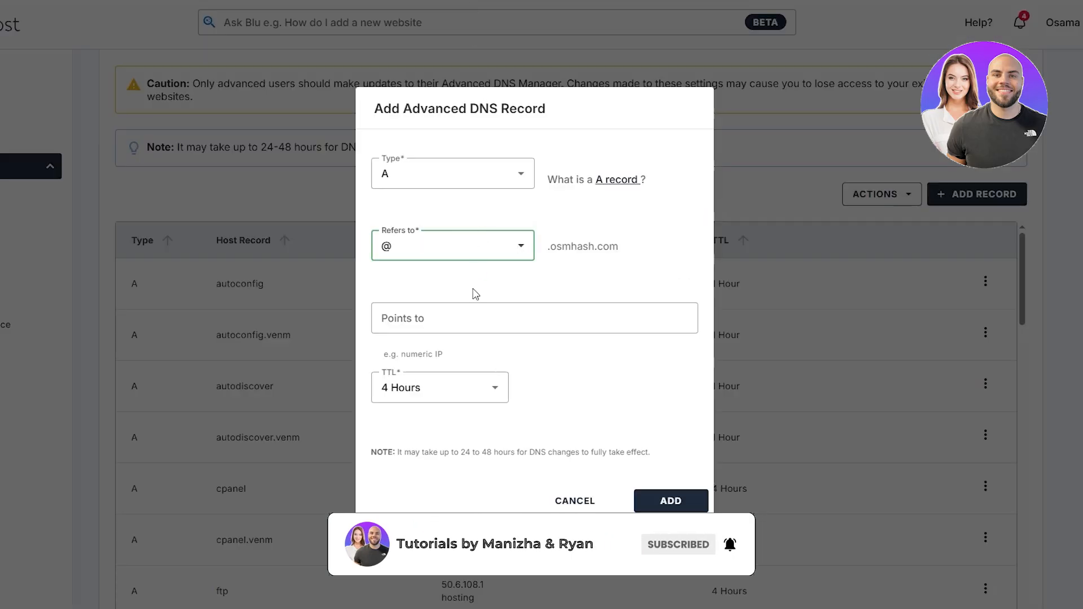
Point the A record to 162.159.140.166 with a TTL of 15 minutes and add it.
left_click(467, 311)
right_click(467, 312)
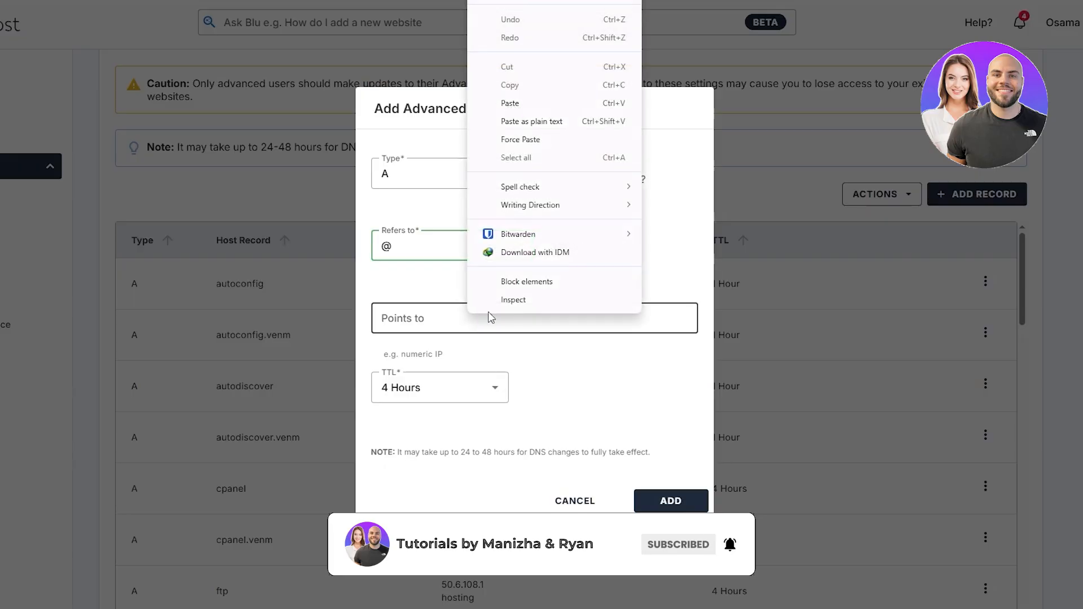
left_click(524, 105)
left_click(428, 387)
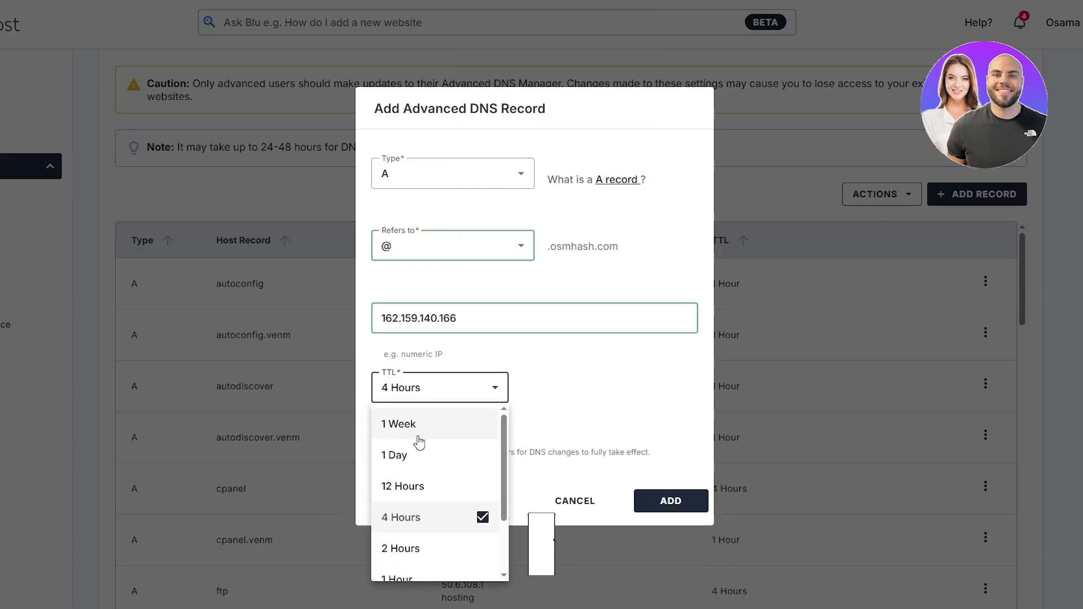
scroll(451, 479, "down", 2)
left_click(432, 561)
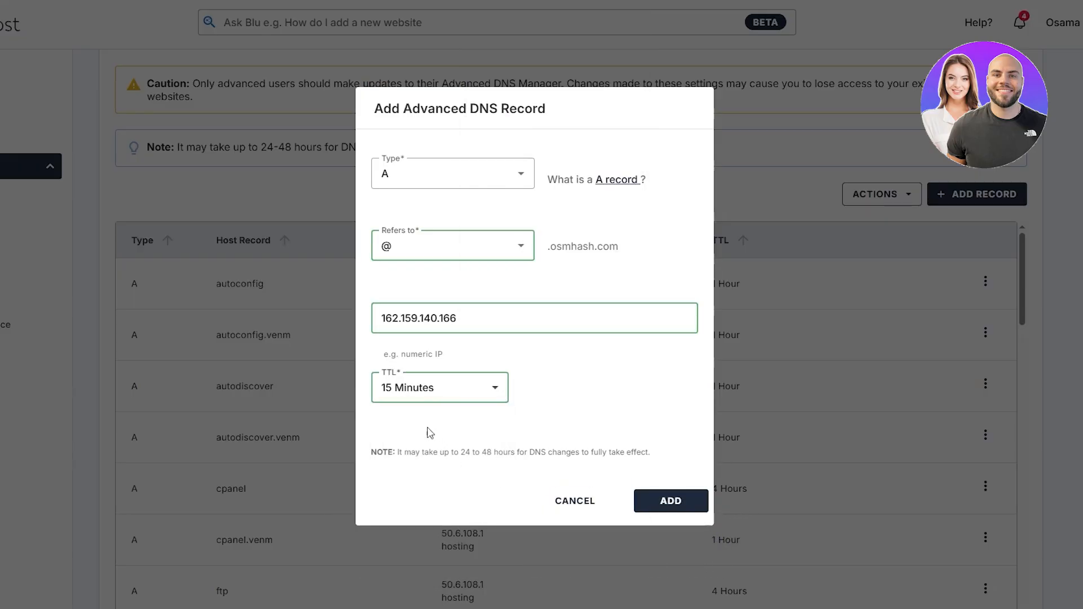
left_click(665, 501)
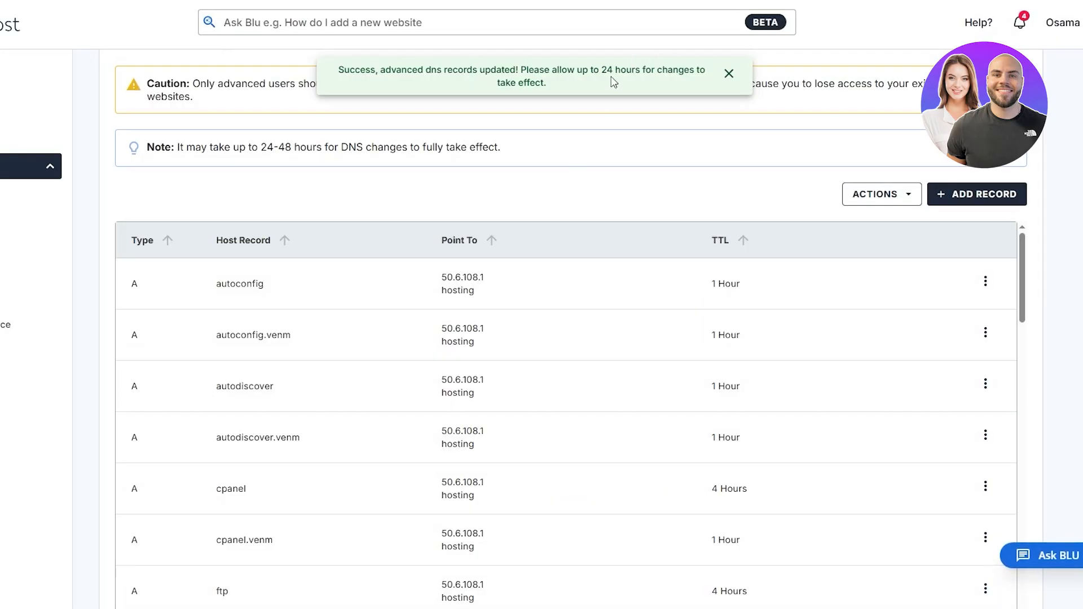
left_click_drag(639, 85, 593, 70)
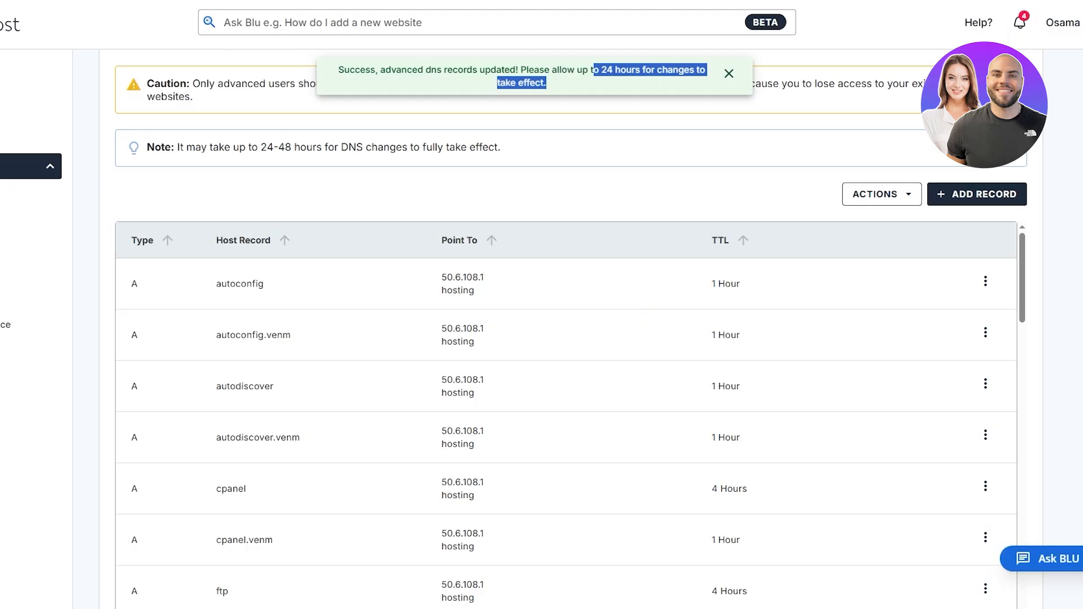
Try to add a single CNAME record for host www with sites.ludicrous.cloud as its alias.
left_click(962, 193)
left_click(959, 236)
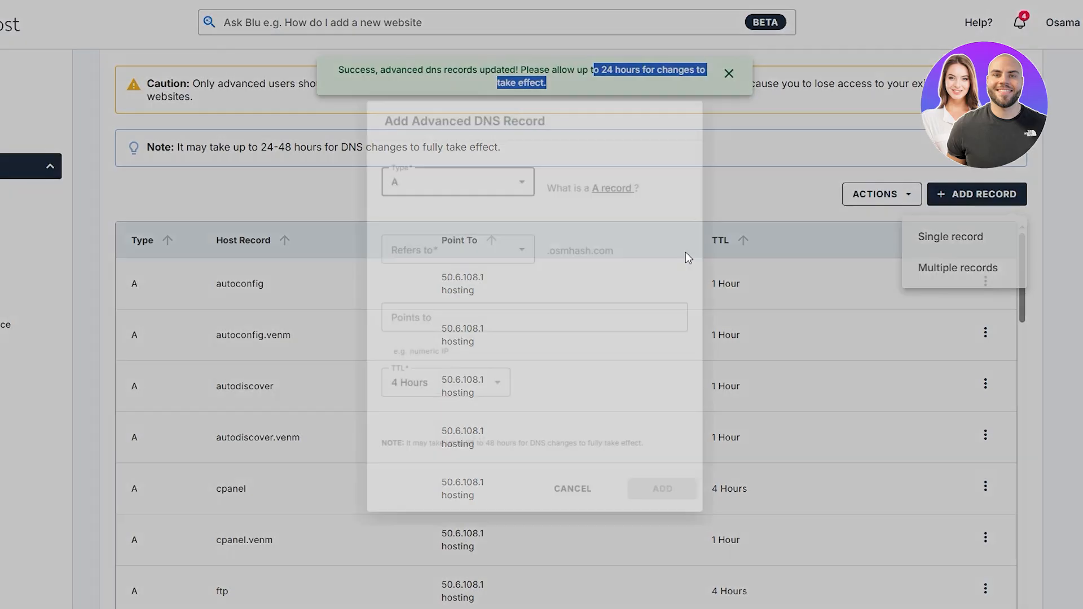
left_click(416, 183)
left_click(420, 303)
left_click(429, 259)
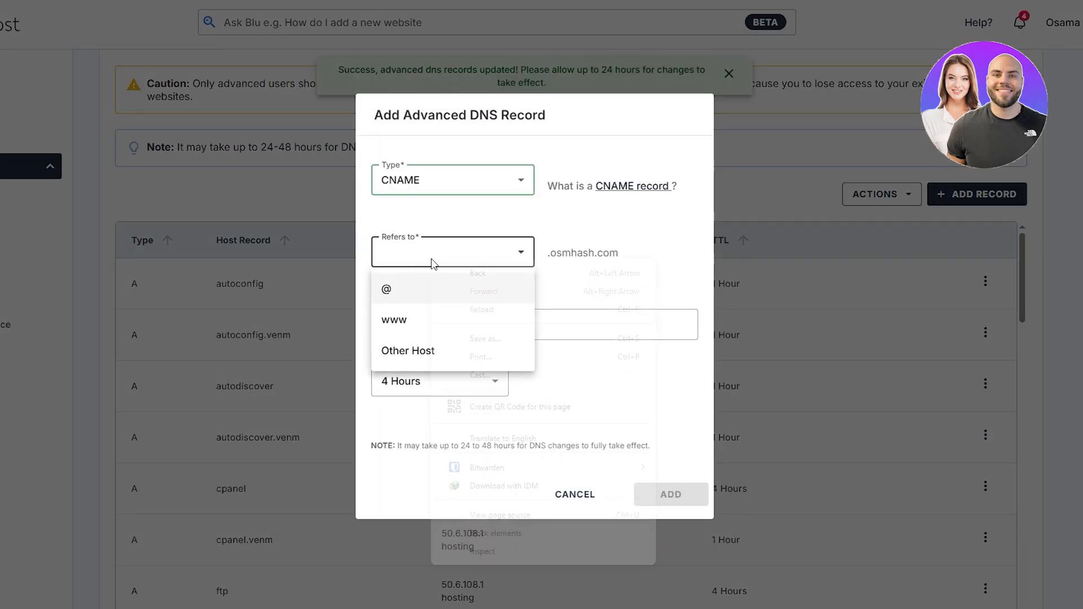
right_click(429, 261)
left_click(418, 320)
right_click(414, 329)
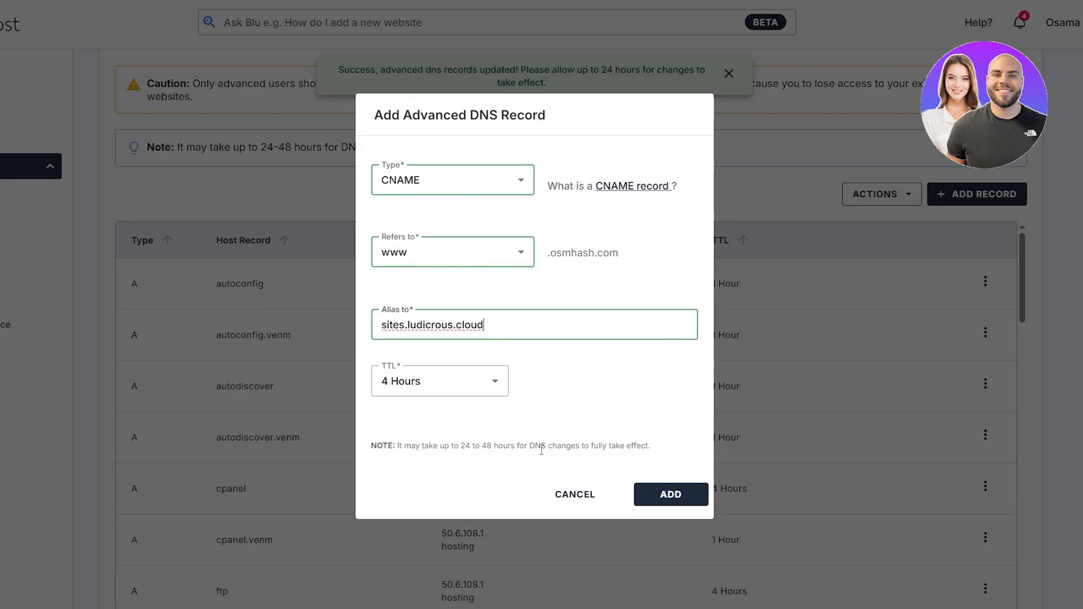
left_click(666, 494)
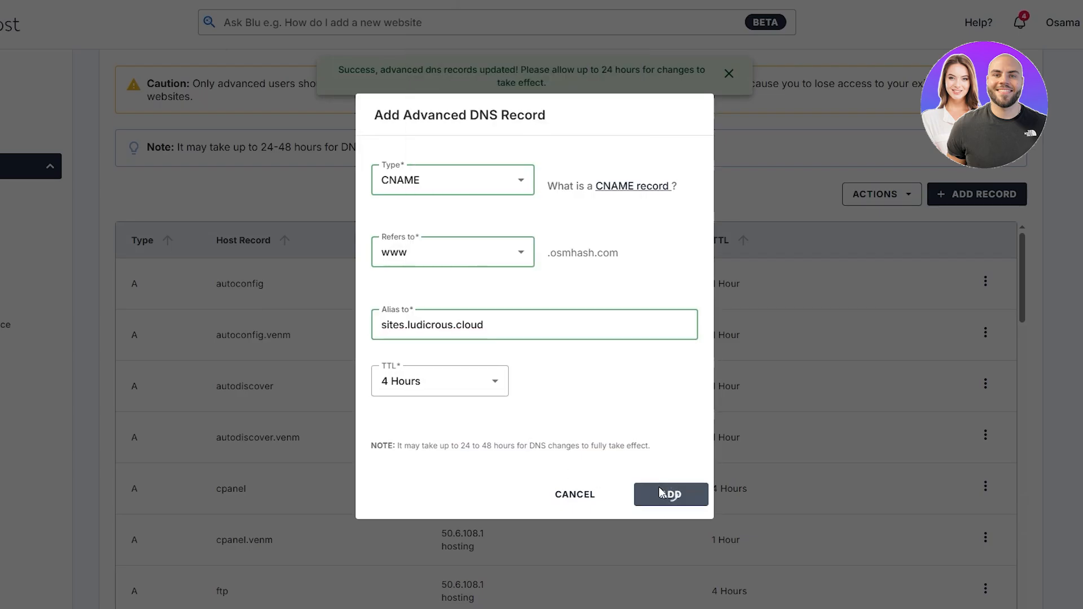
Look through the domain's DNS record list for the existing www CNAME entry.
scroll(556, 398, "down", 12)
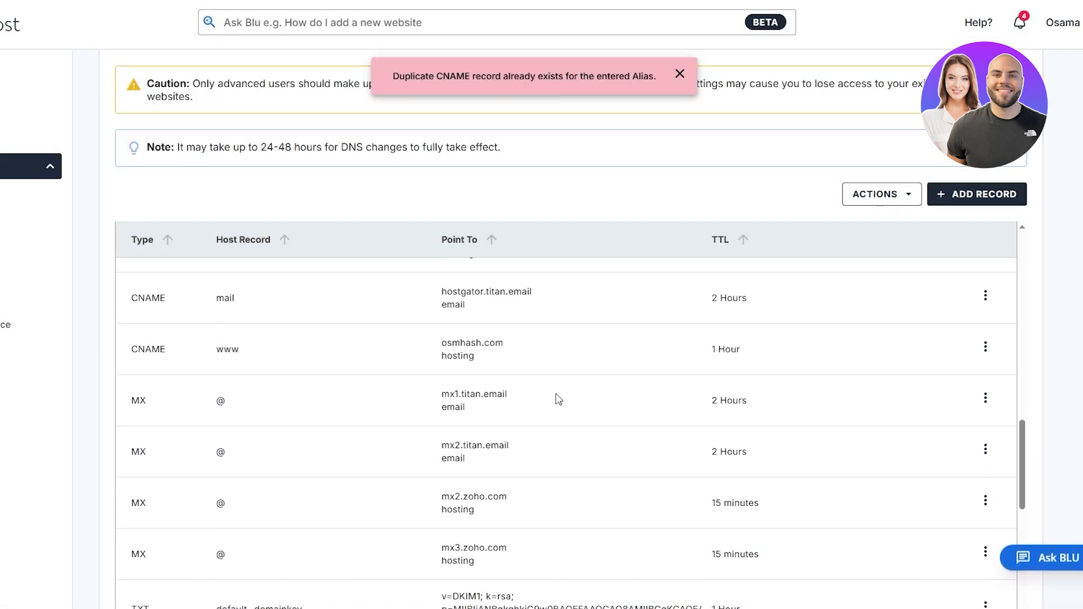
scroll(706, 435, "down", 5)
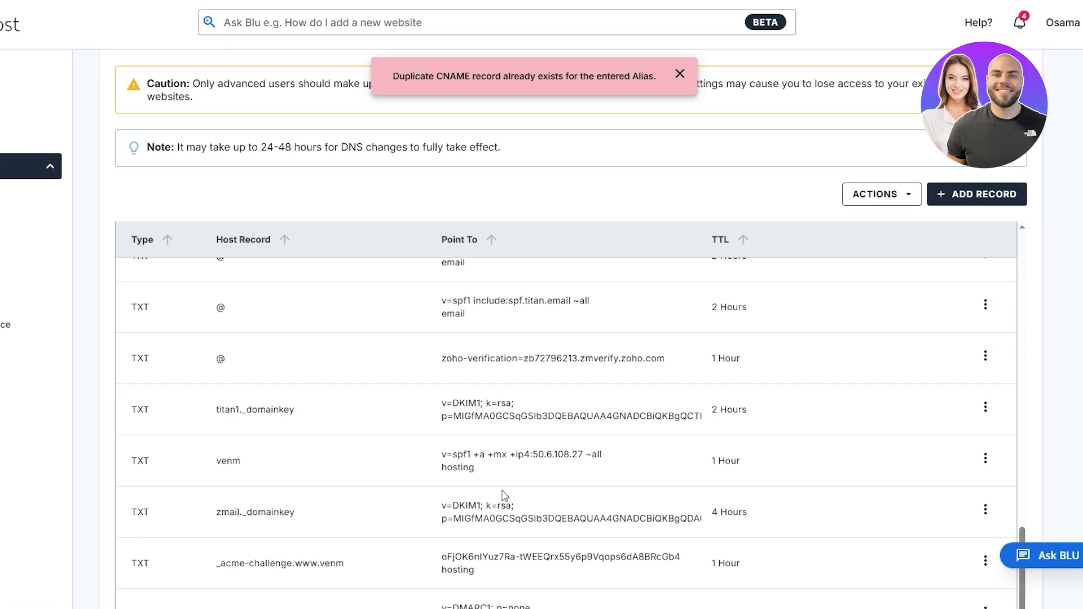
scroll(502, 567, "down", 2)
left_click(268, 249)
scroll(263, 313, "up", 15)
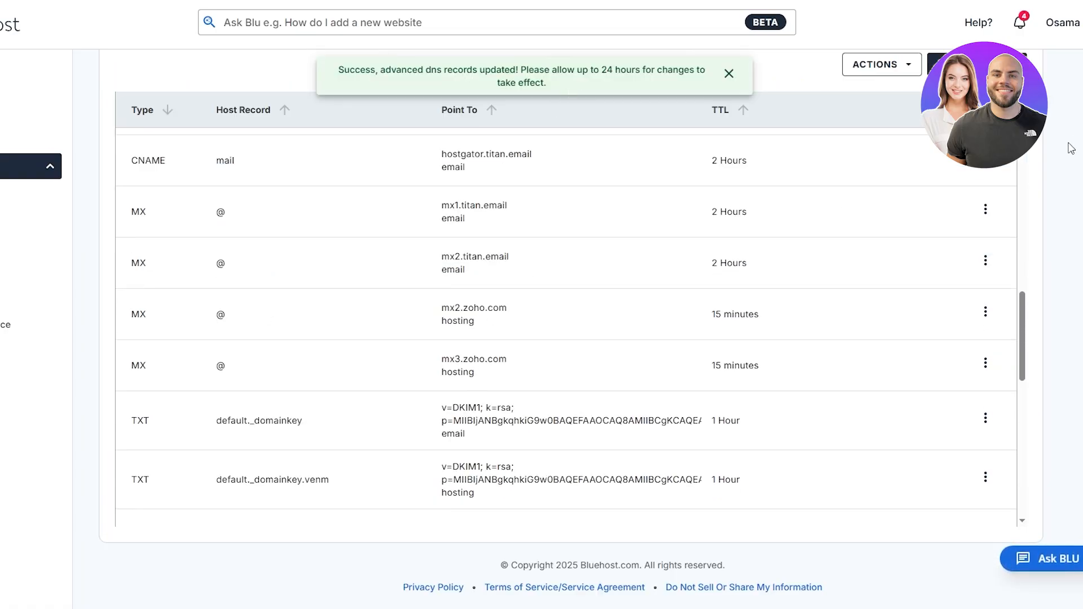
left_click_drag(1022, 325, 1010, 135)
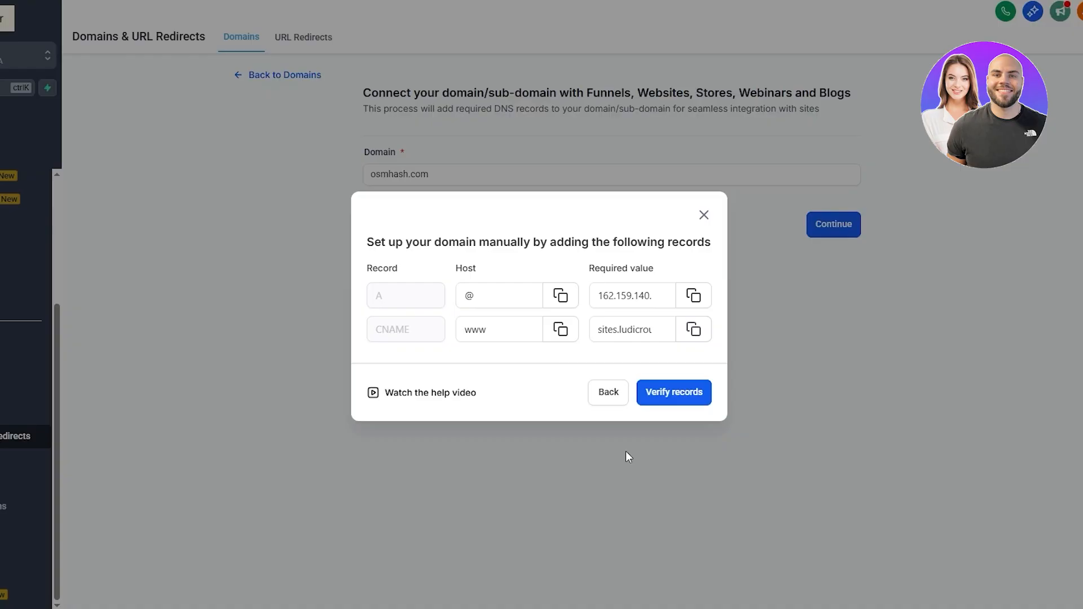
Verify the DNS records in HighLevel and link osmhash.com to the Roofing website with Home as the default page.
left_click(688, 397)
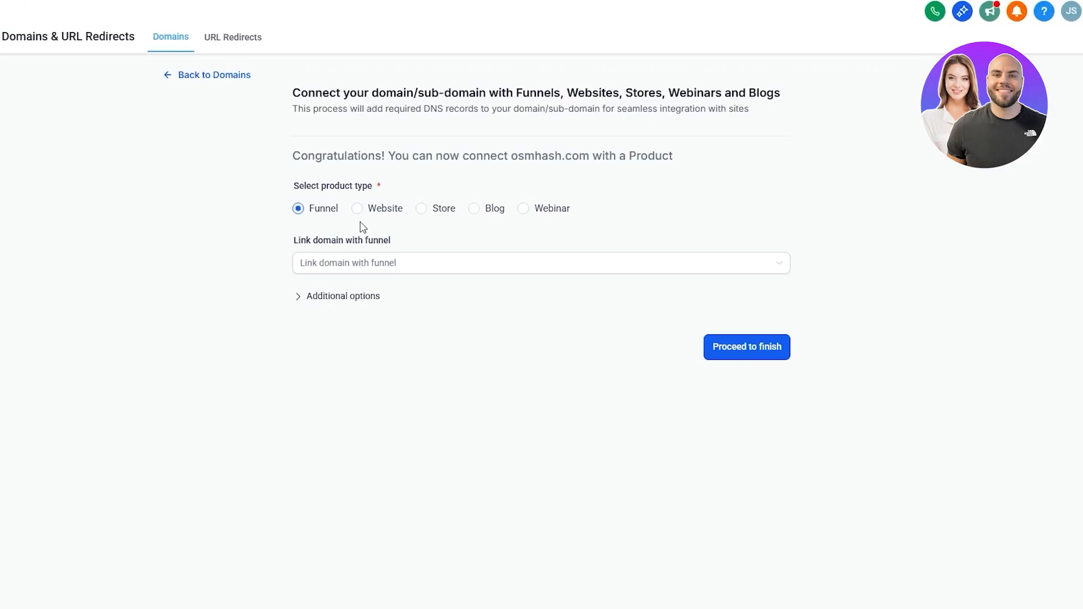
left_click(357, 208)
left_click(364, 263)
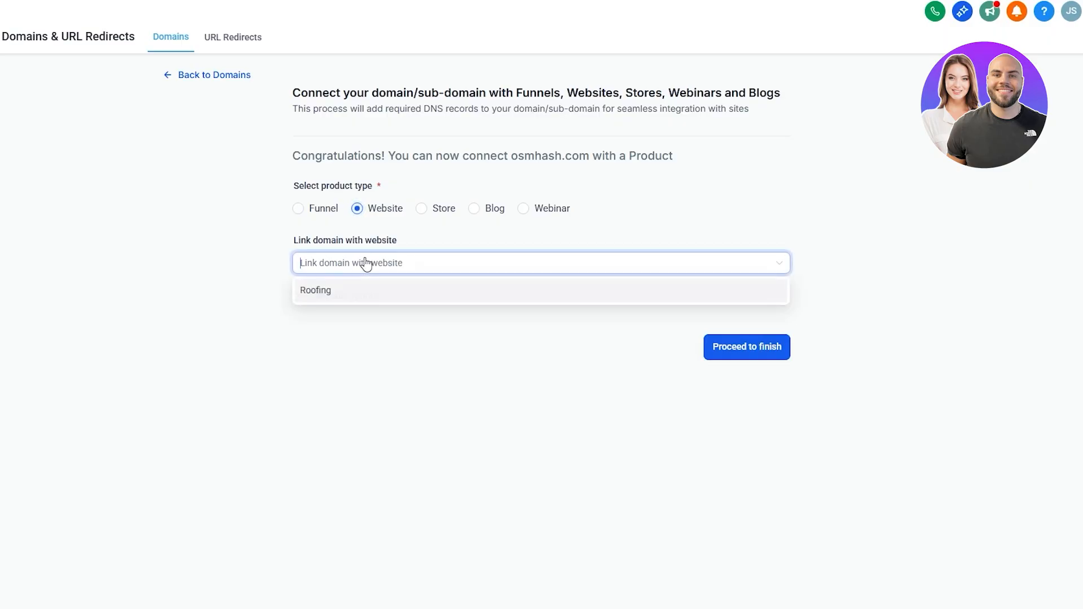
left_click(360, 299)
left_click(352, 319)
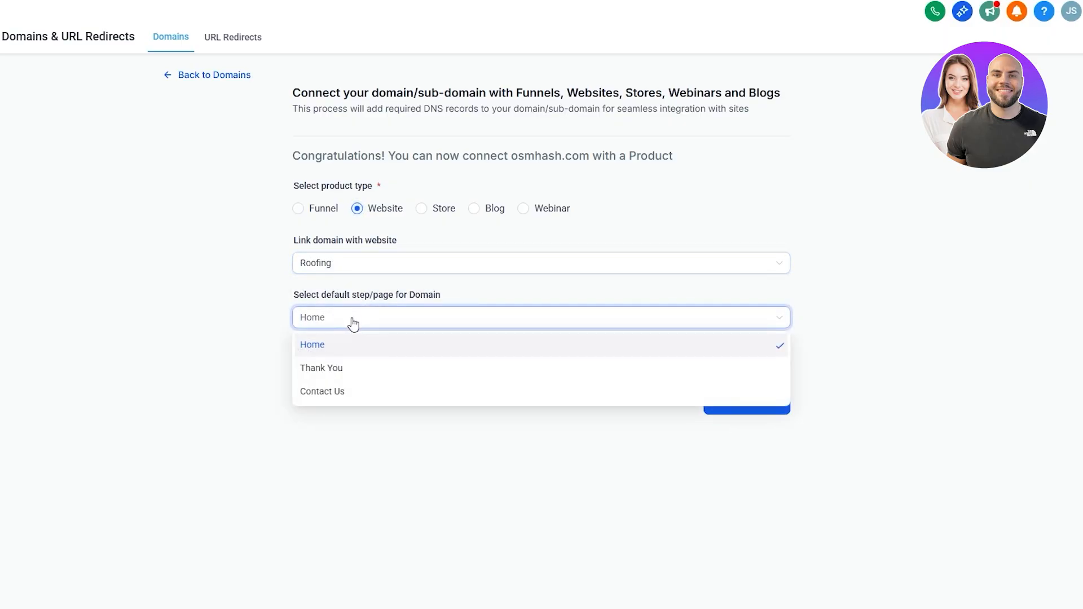
left_click(411, 353)
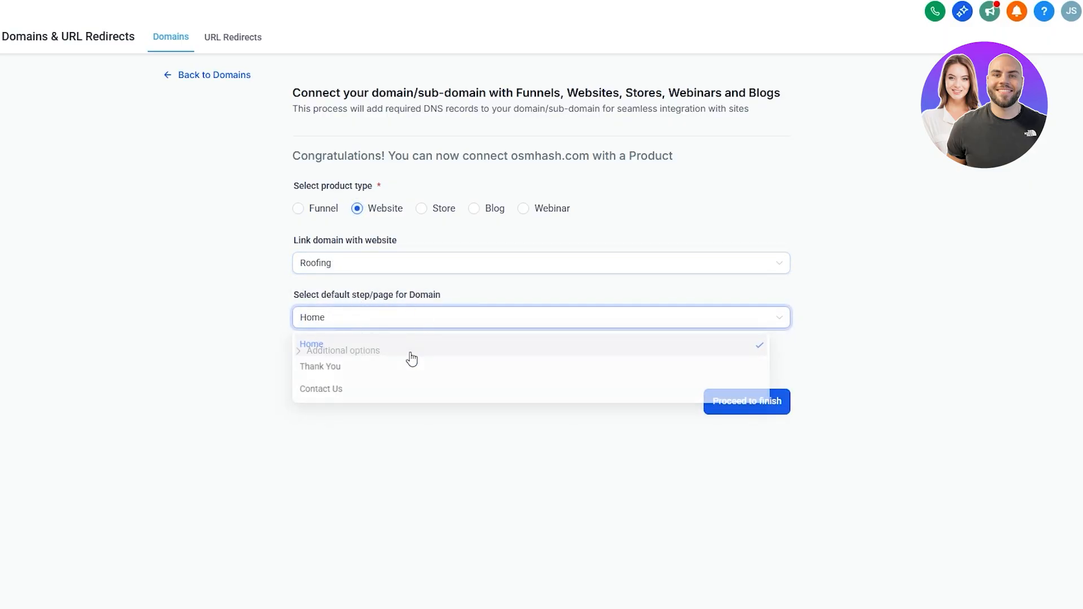
Check the additional options for a default 404/error page, leave it unset, and finish connecting the domain.
left_click(319, 355)
left_click(338, 401)
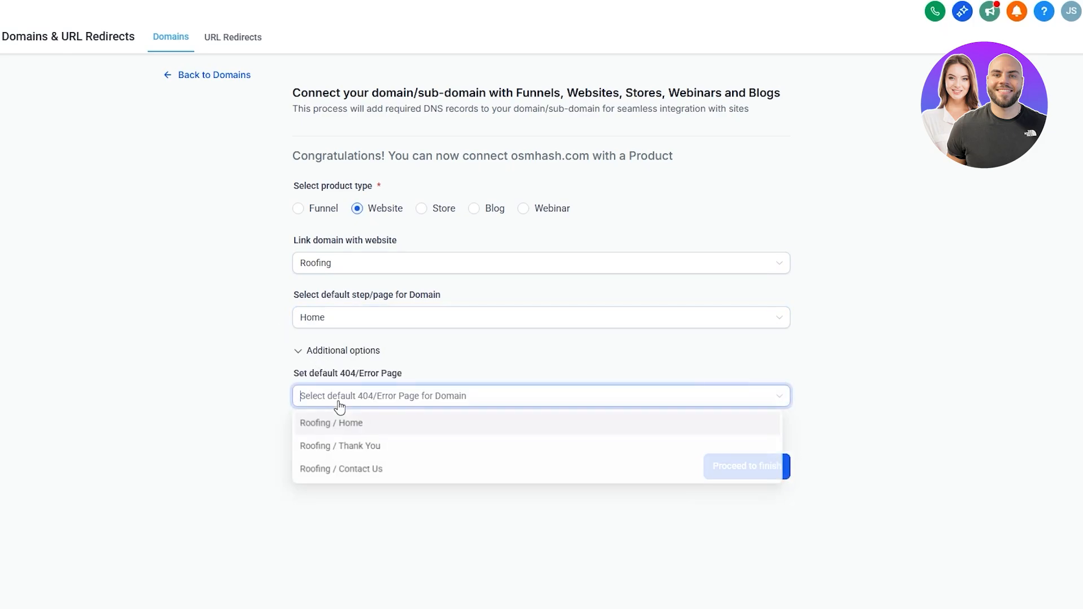
left_click(298, 350)
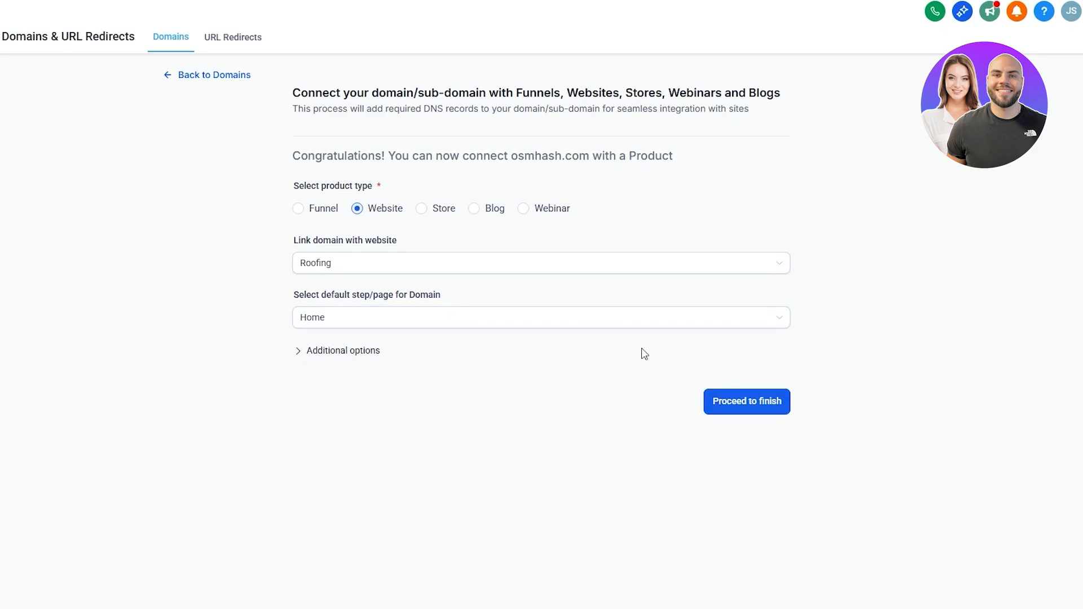
left_click(767, 404)
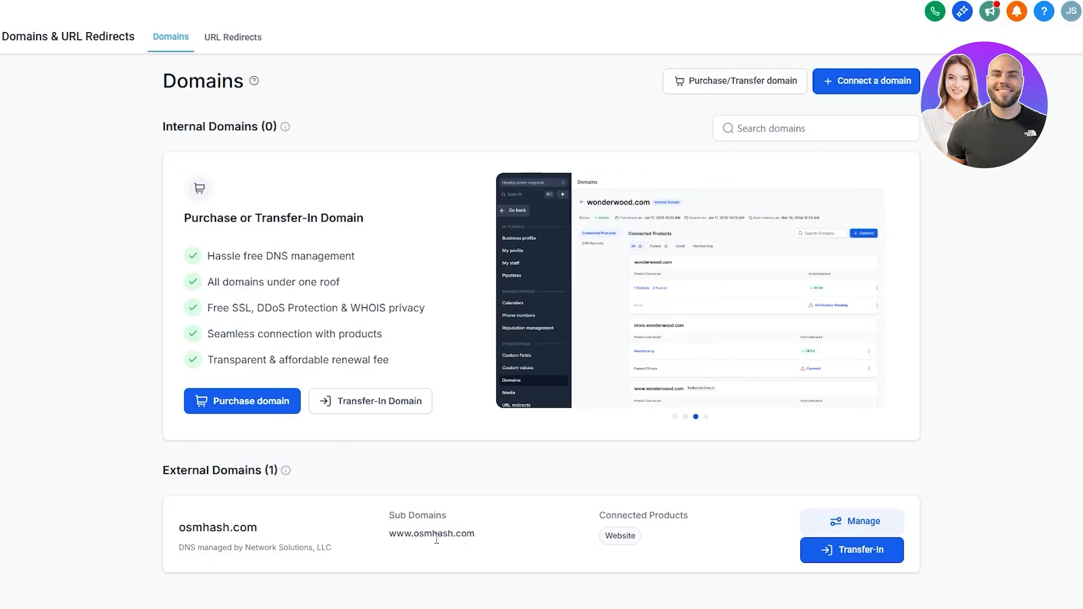
triple_click(433, 533)
right_click(427, 535)
left_click(567, 391)
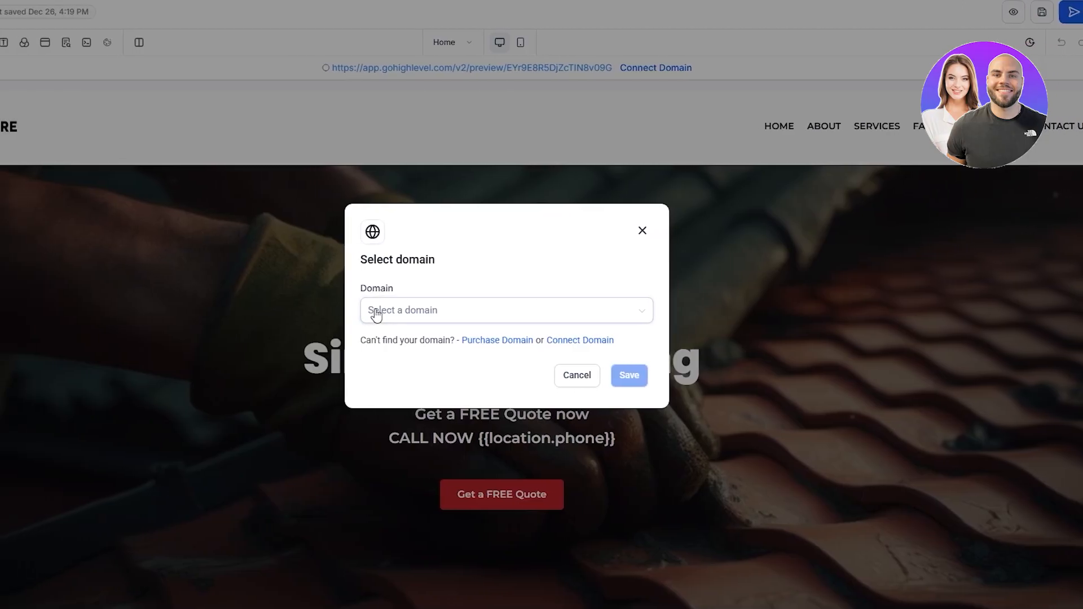
left_click(376, 314)
left_click(313, 229)
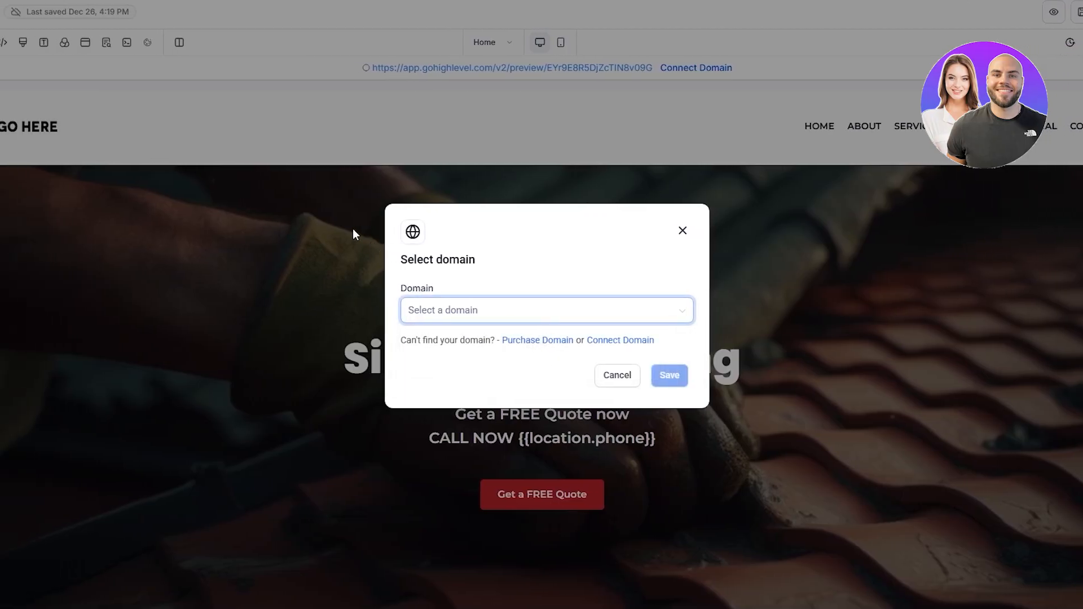
left_click(683, 231)
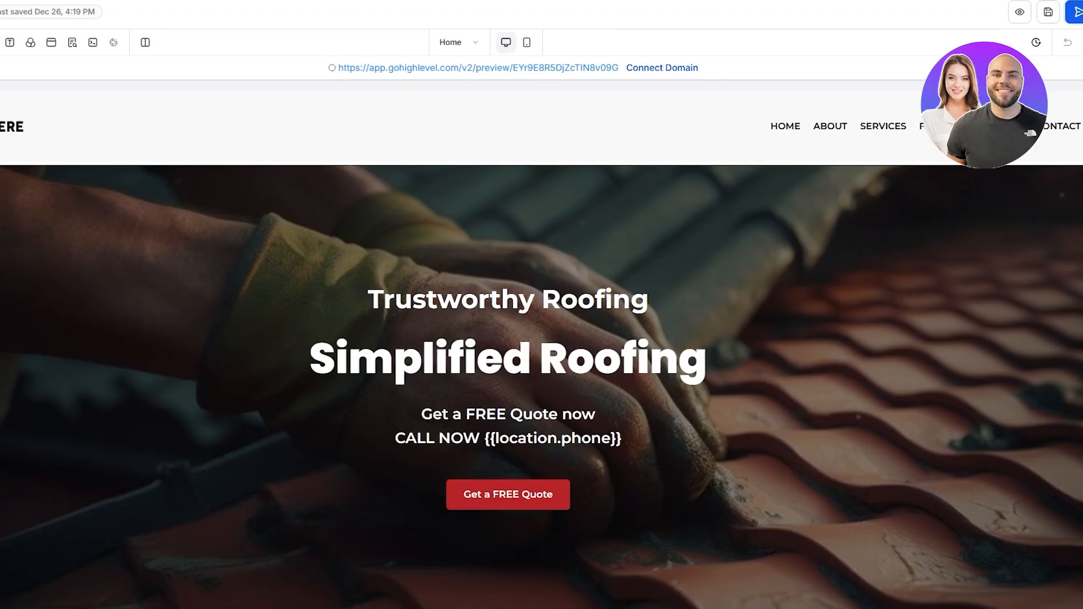
Preview the roofing website's Home page and look through its sections.
left_click(1056, 12)
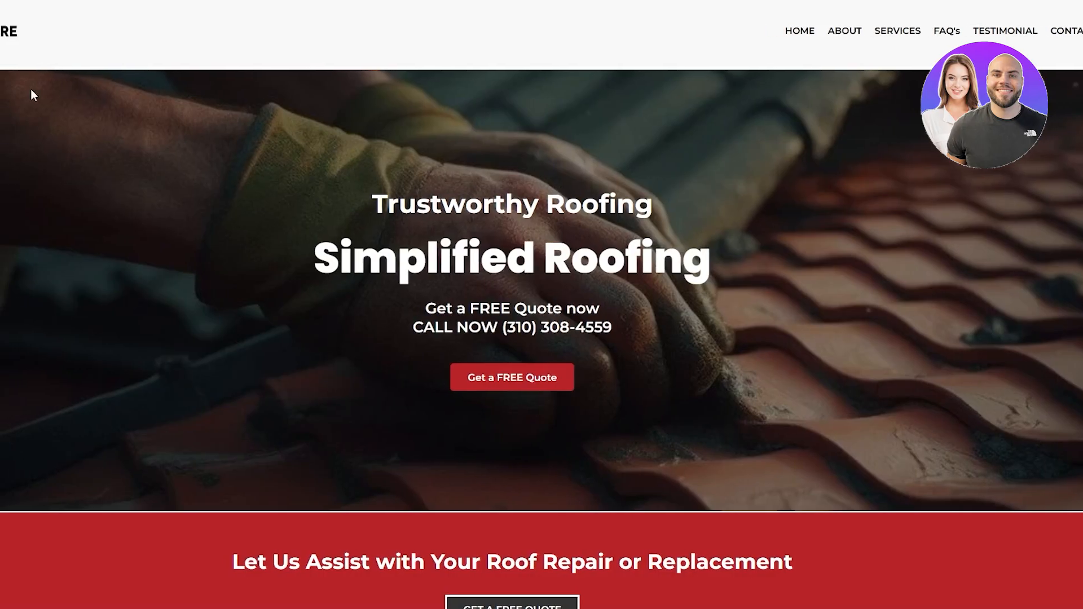
scroll(404, 247, "down", 10)
scroll(406, 248, "up", 14)
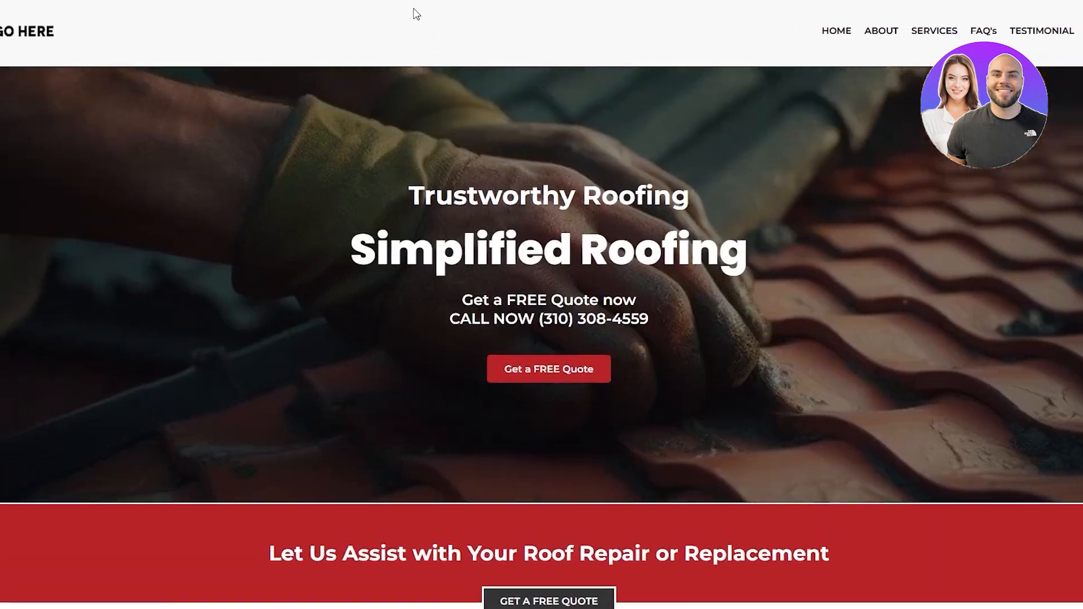
right_click(376, 1)
left_click(434, 100)
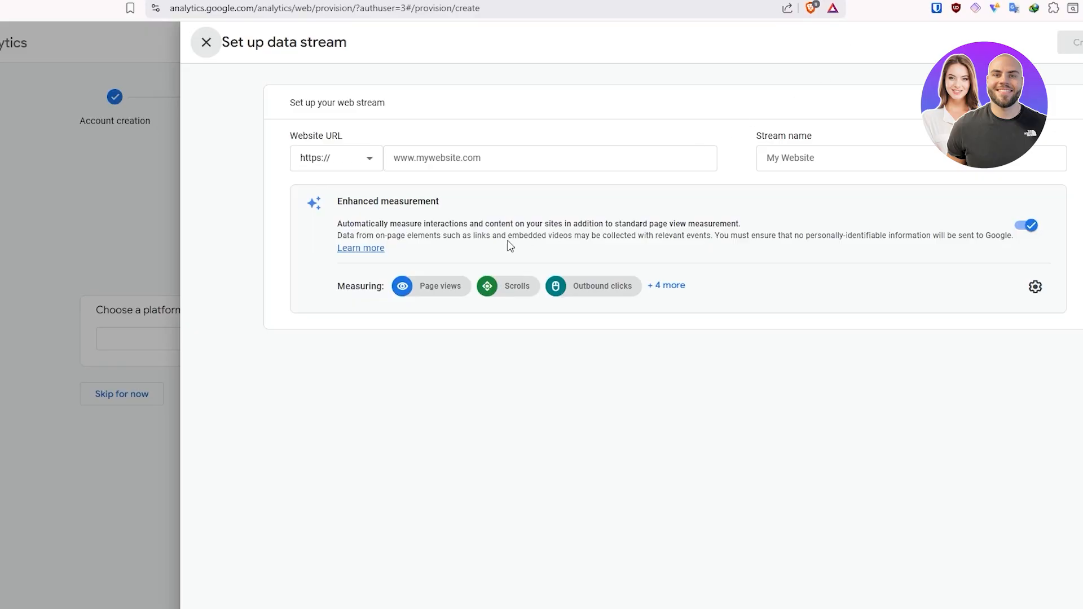
right_click(356, 148)
left_click(417, 302)
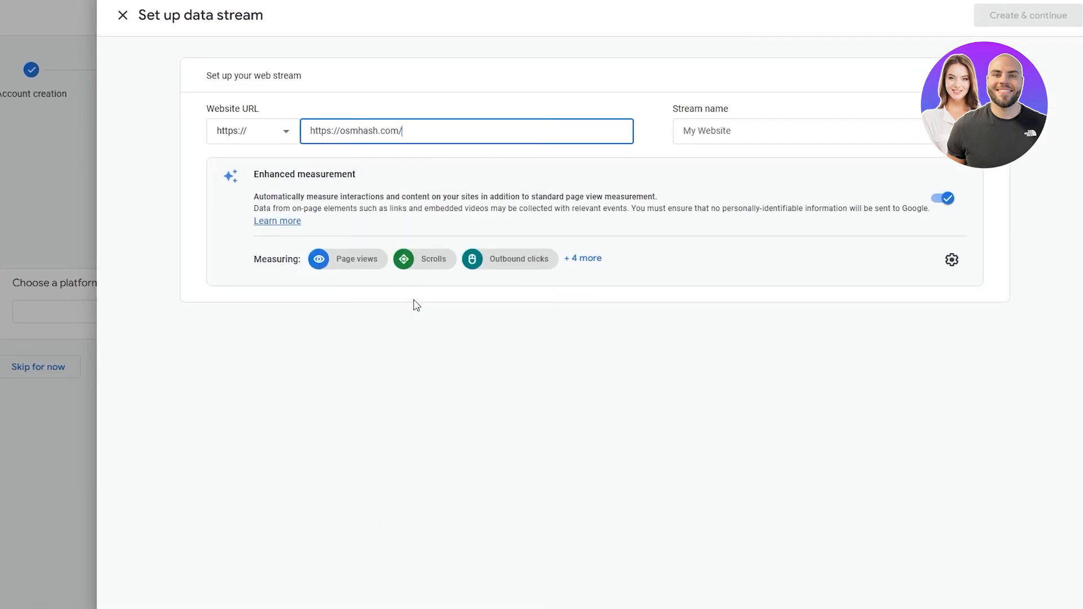
Name the web data stream "roofing website".
left_click(708, 132)
right_click(704, 144)
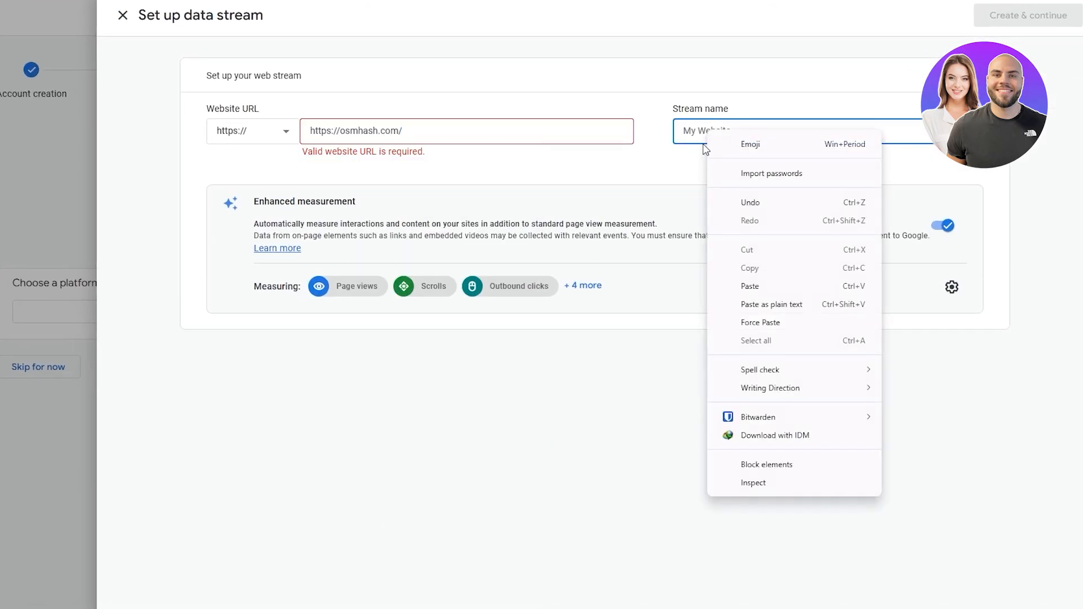
key("Escape")
type("roofing website")
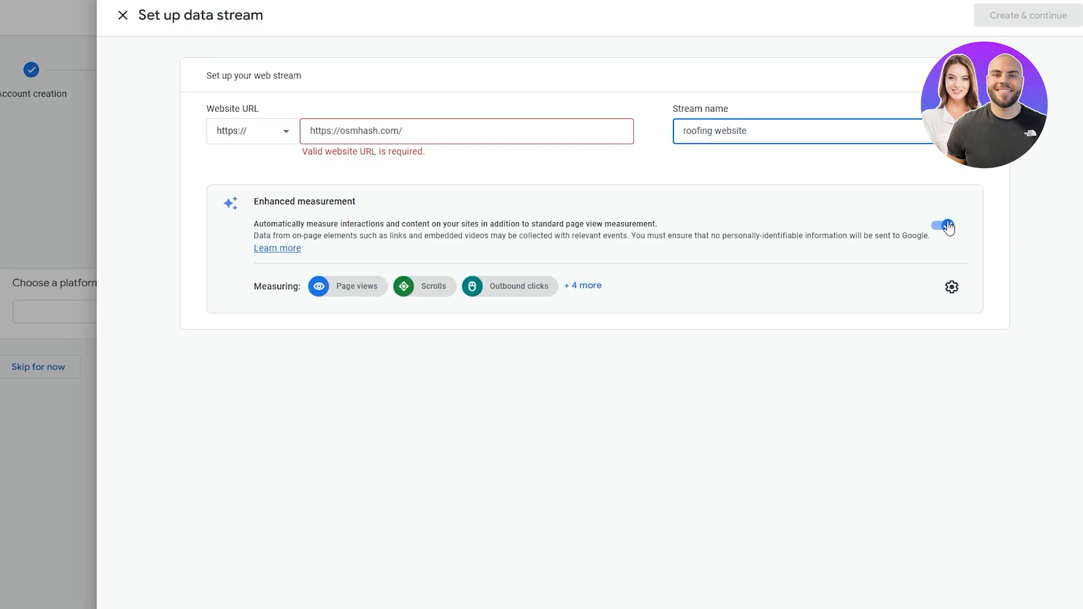
left_click_drag(340, 139, 179, 155)
key("BackSpace")
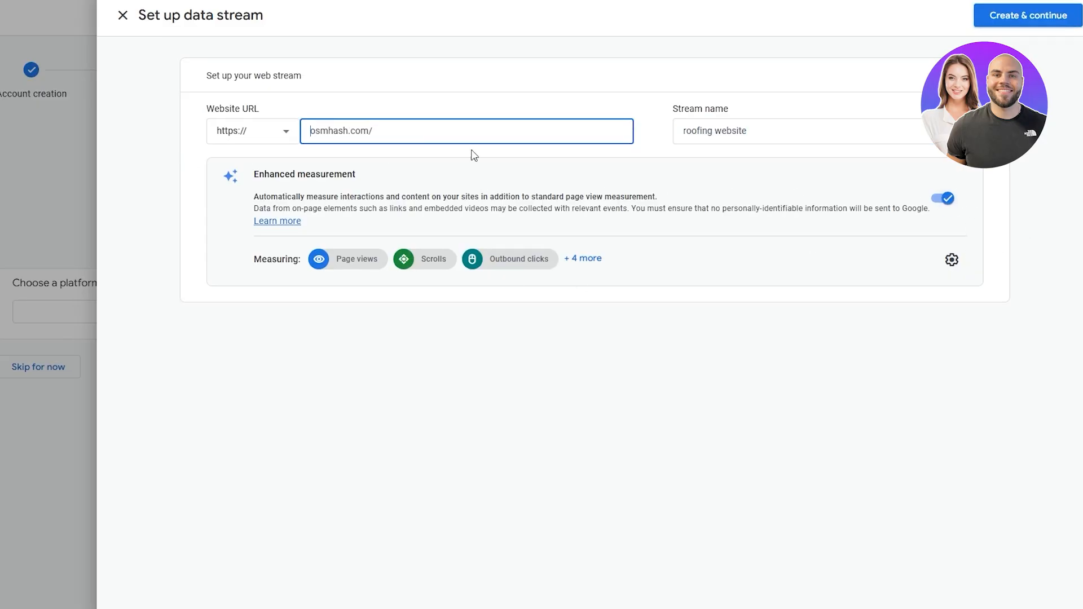
left_click(1023, 17)
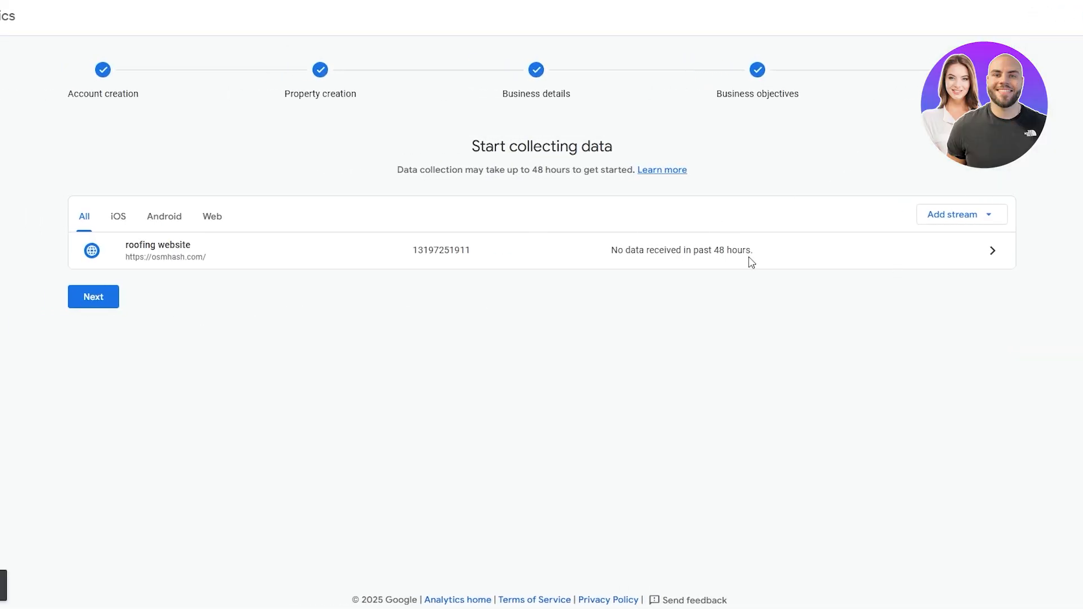
Open the roofing website stream's Google tag setup and read the manual installation and Google Tag Manager instructions.
left_click(709, 251)
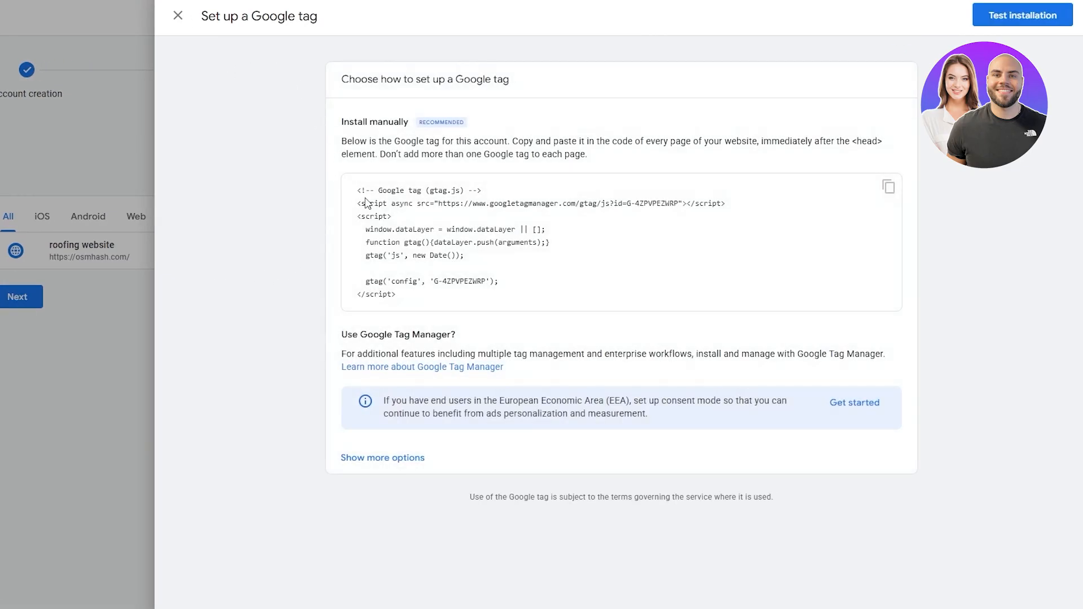
left_click_drag(342, 142, 862, 146)
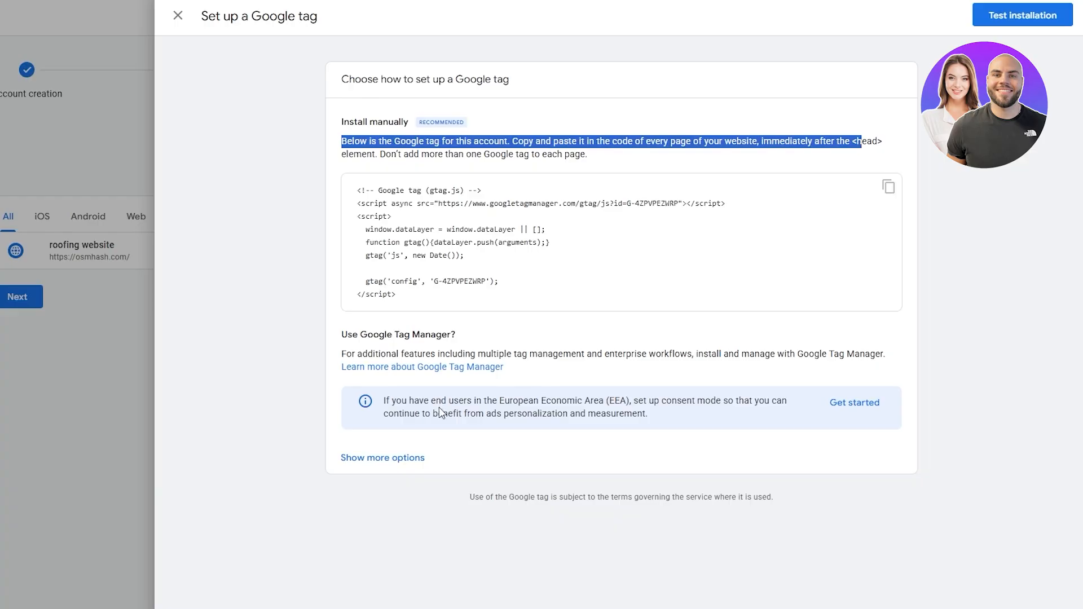
left_click_drag(373, 335, 442, 336)
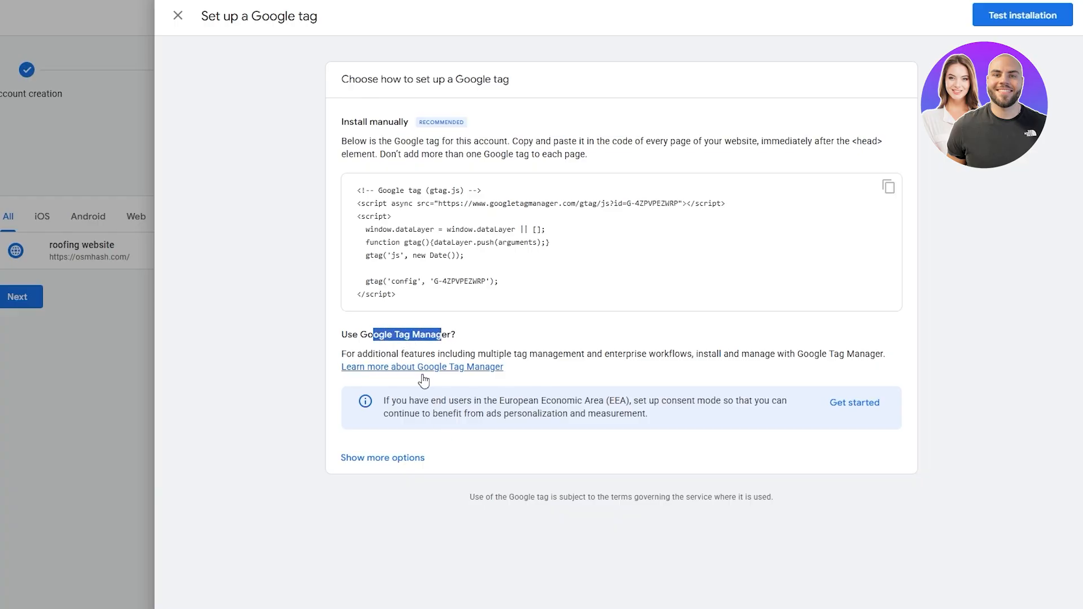
Show the additional tag installation options, copy the manual Google tag code and test its installation.
left_click(888, 187)
left_click(371, 459)
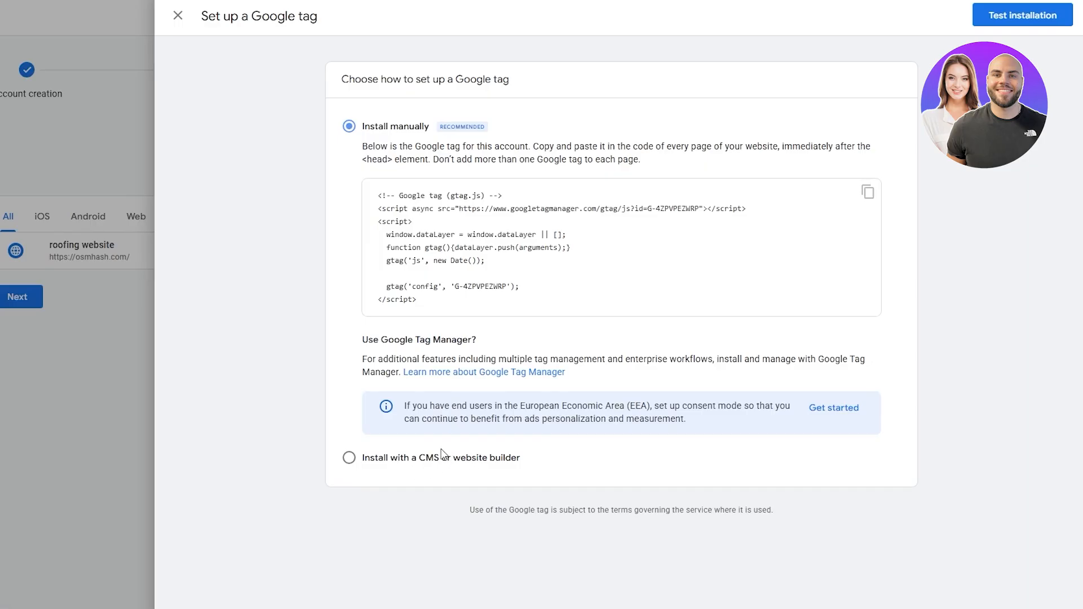
left_click(865, 192)
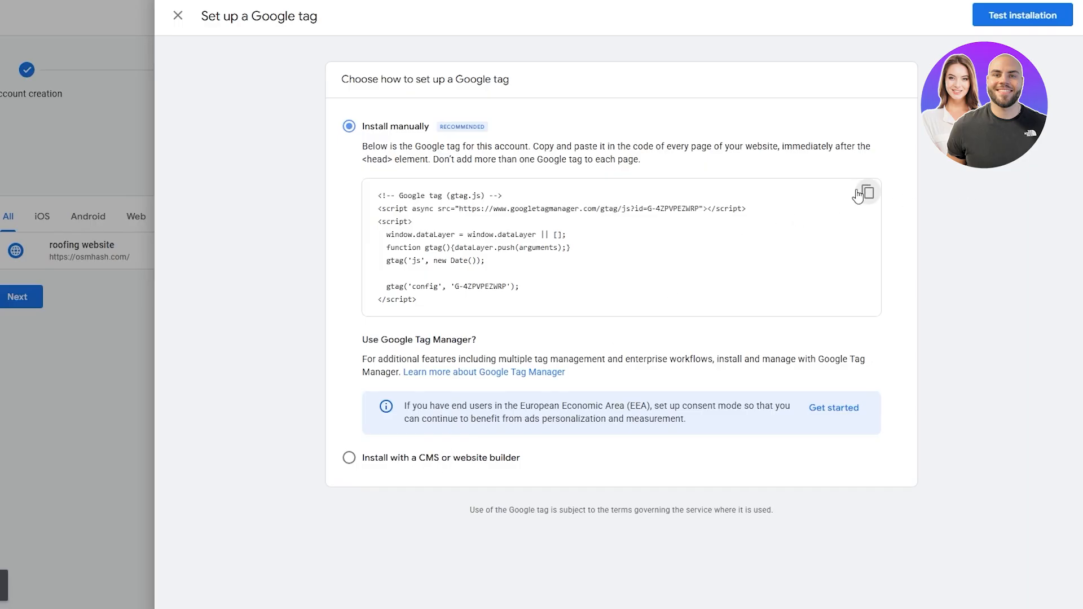
left_click(1009, 28)
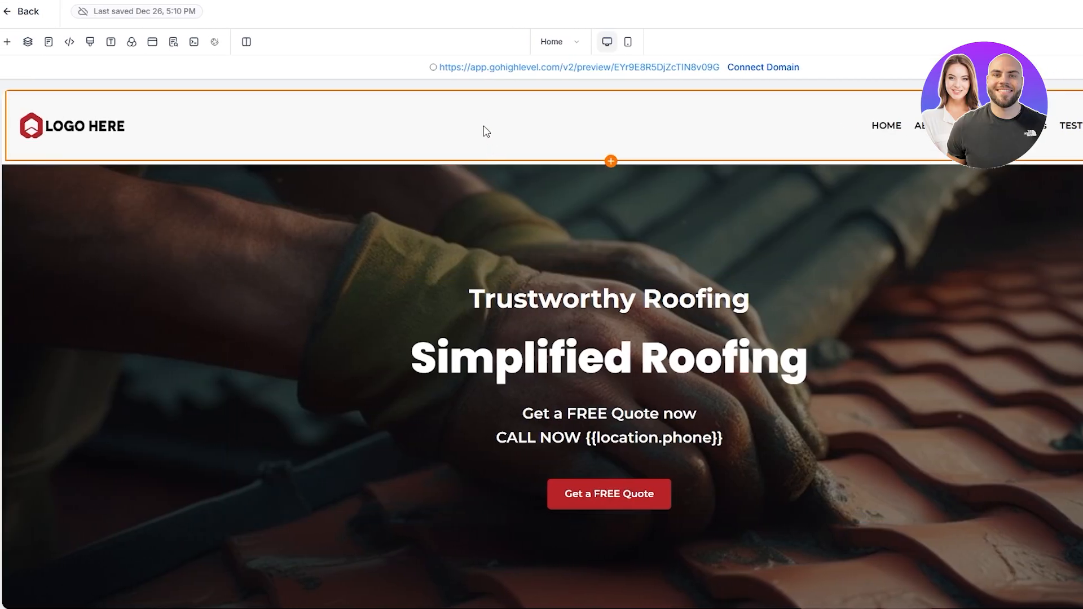
Paste the copied Google tag code into the Home page's Custom CSS in HighLevel and save it.
left_click(89, 49)
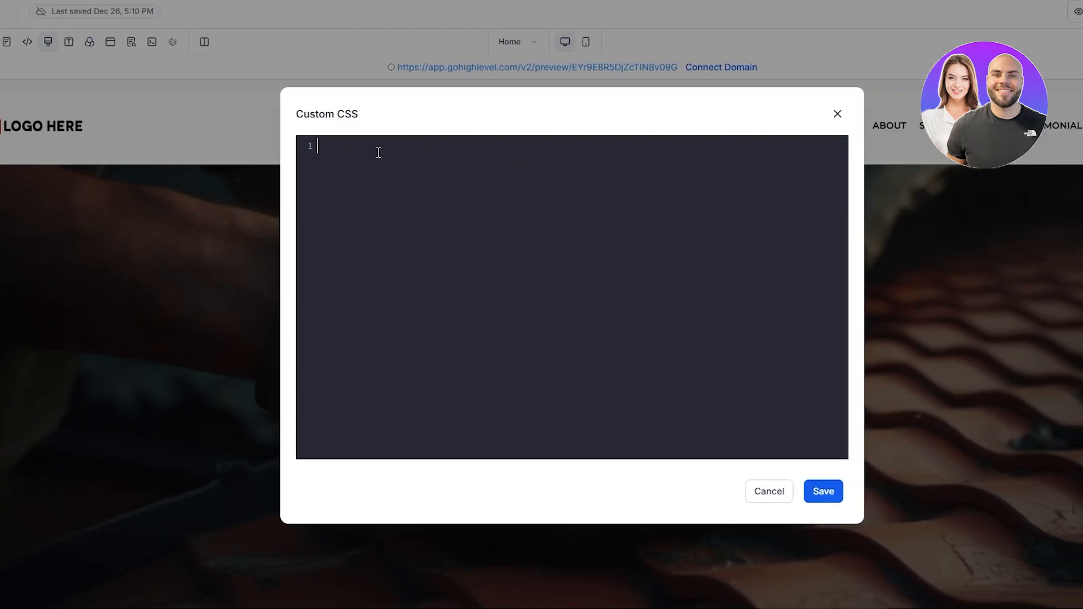
right_click(373, 148)
left_click(435, 294)
left_click(800, 491)
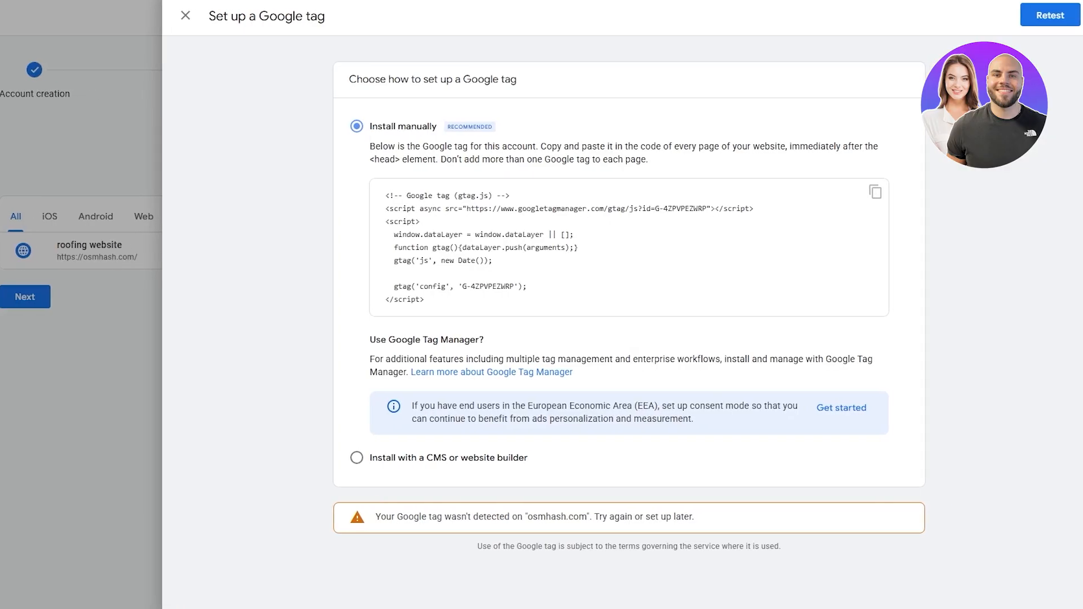
Leave the Google tag setup and examine the roofing website stream's URL, stream ID and measurement ID.
left_click(181, 12)
left_click(570, 249)
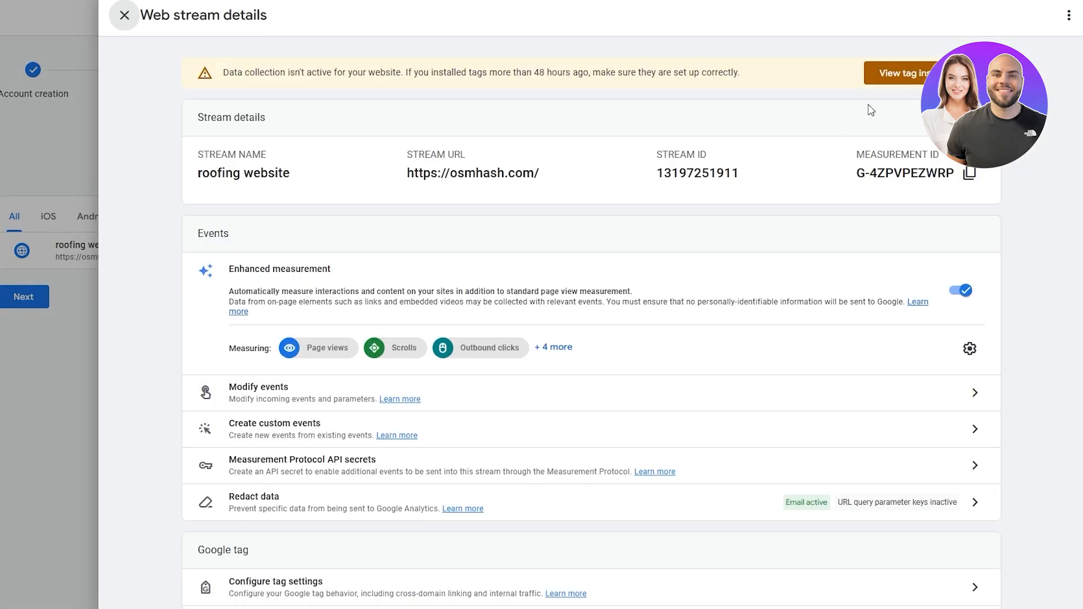
left_click_drag(408, 172, 540, 172)
left_click_drag(664, 173, 956, 176)
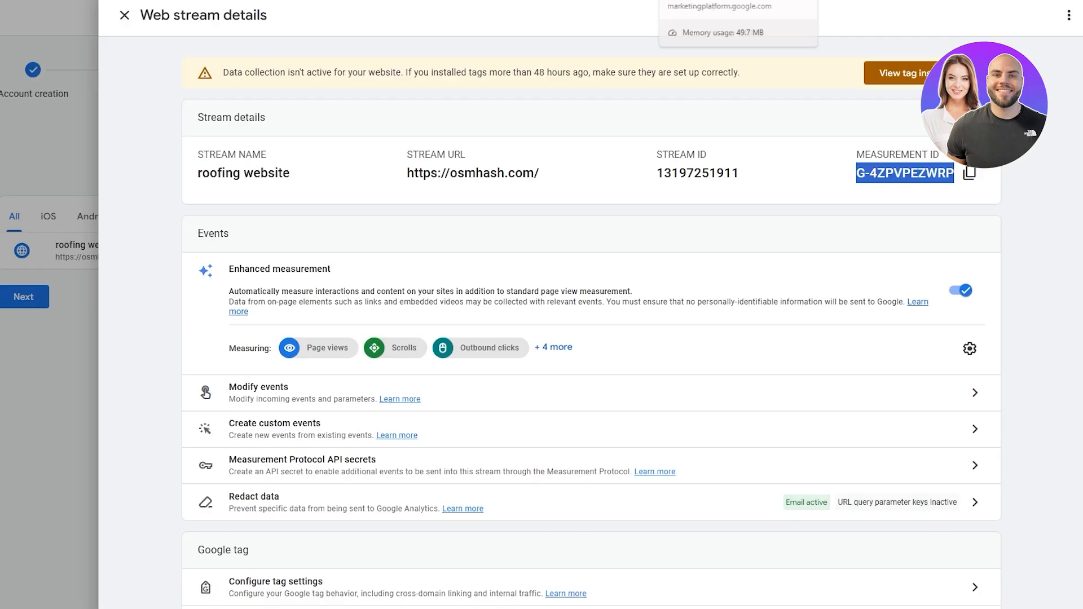
Switch to Google Business Profile and open its business name form, then check the Analytics property list in HighLevel's integrations.
left_click(699, 1)
left_click(179, 438)
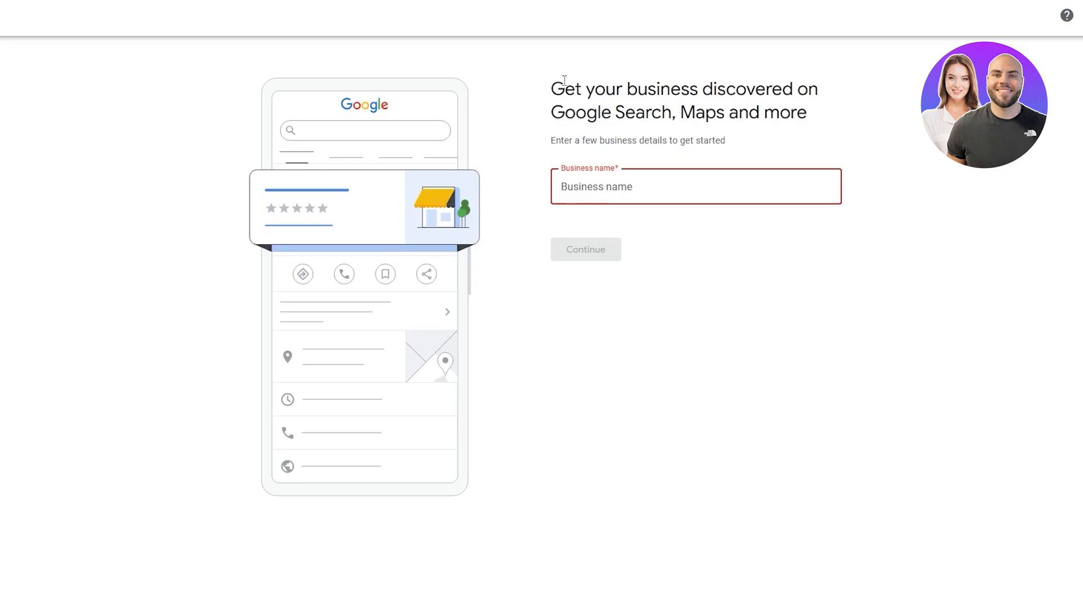
left_click_drag(558, 79, 759, 78)
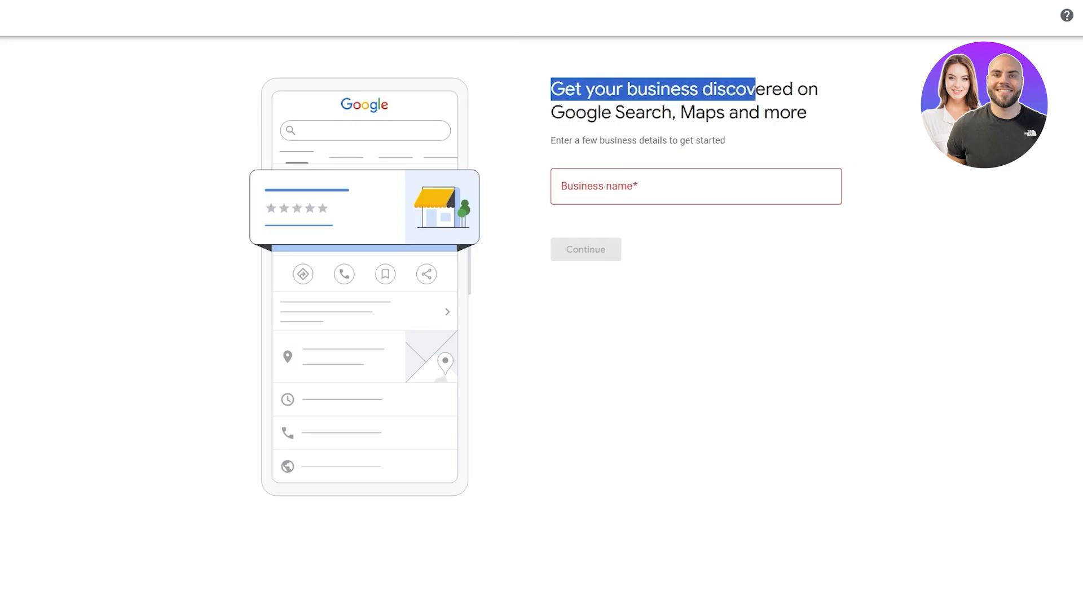
left_click(635, 187)
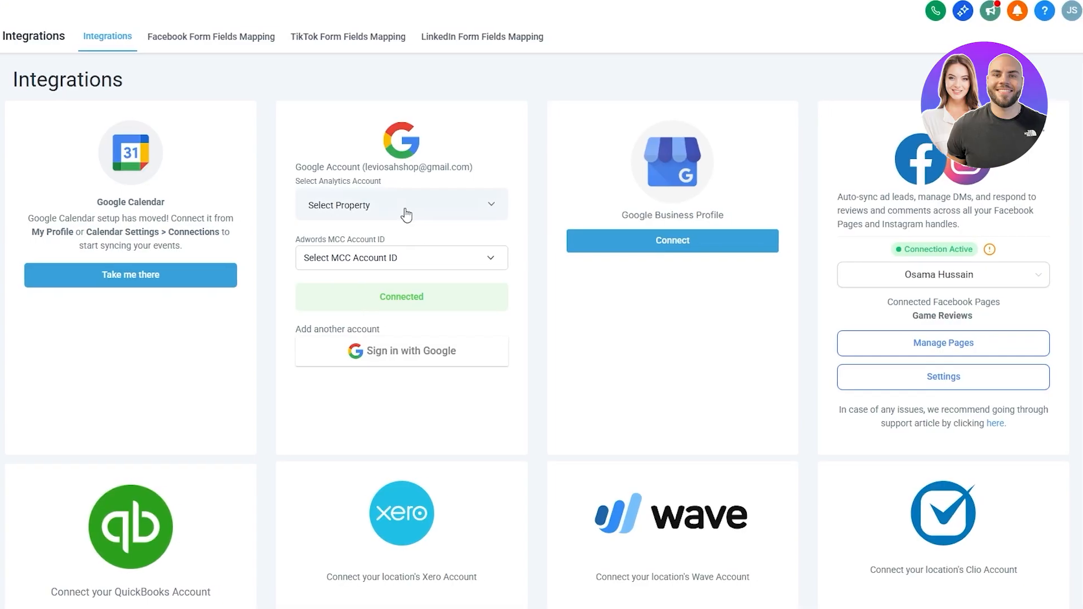
left_click(406, 212)
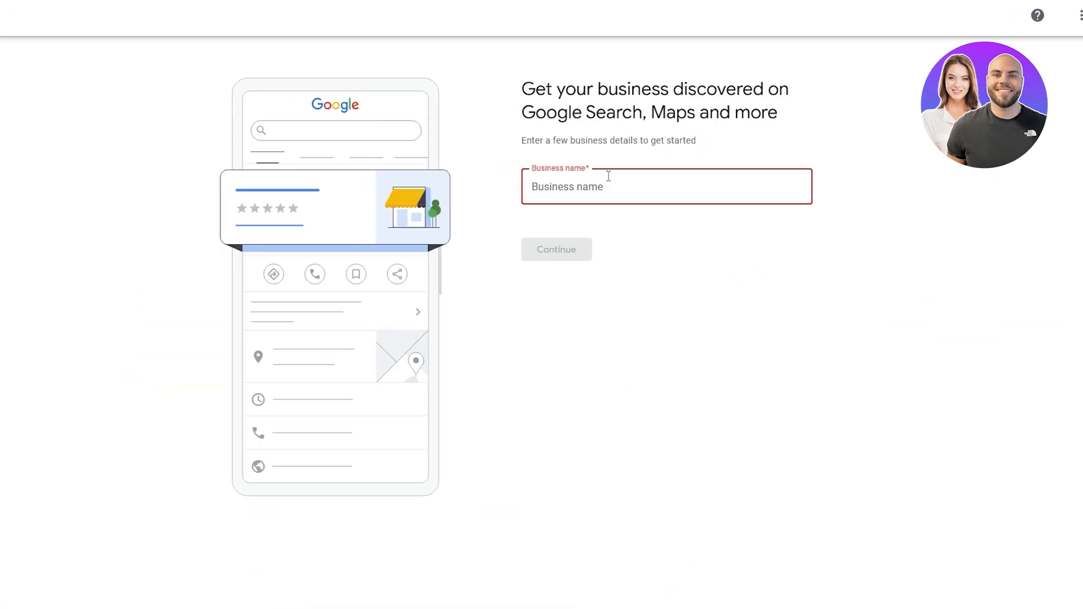
Create a new Google Business Profile with the business name Roofing Business and continue.
type("Roofing Business")
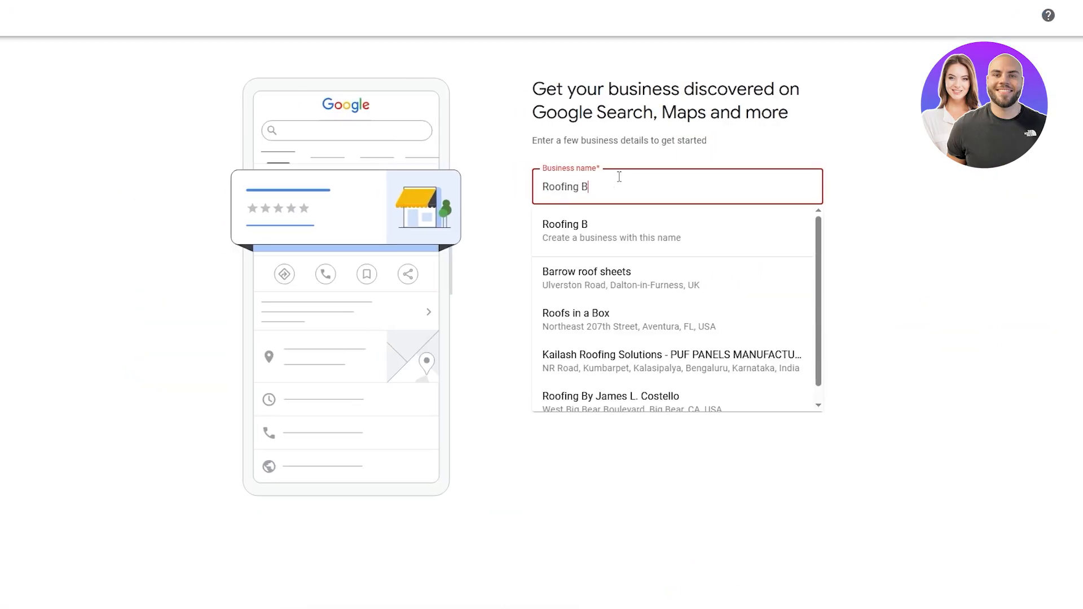
left_click(621, 226)
left_click(570, 250)
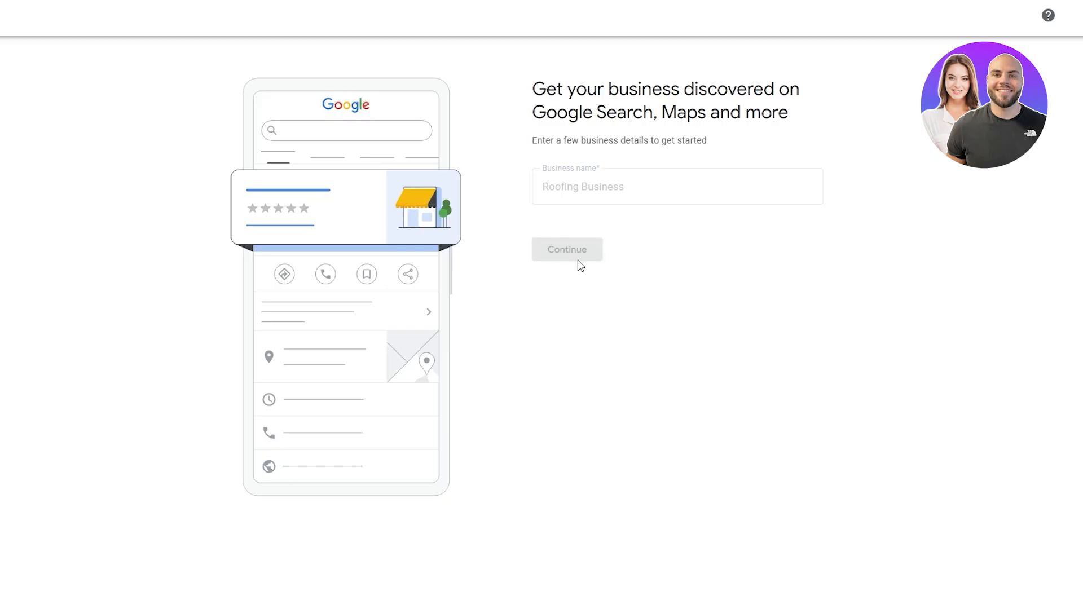
Choose Local store and Service business as the business types and continue.
left_click(526, 254)
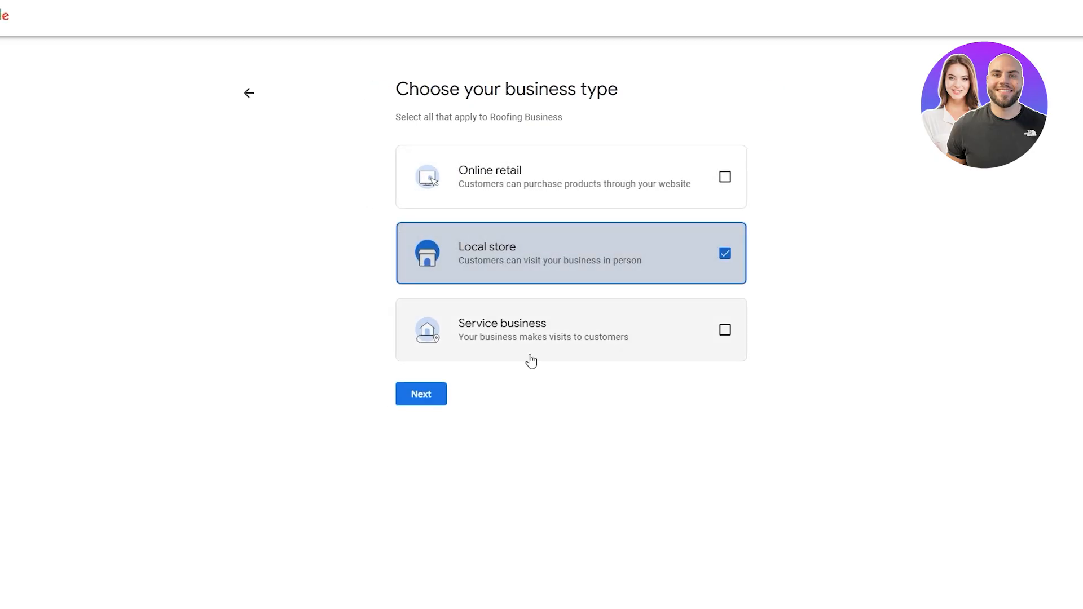
left_click(568, 347)
left_click(522, 267)
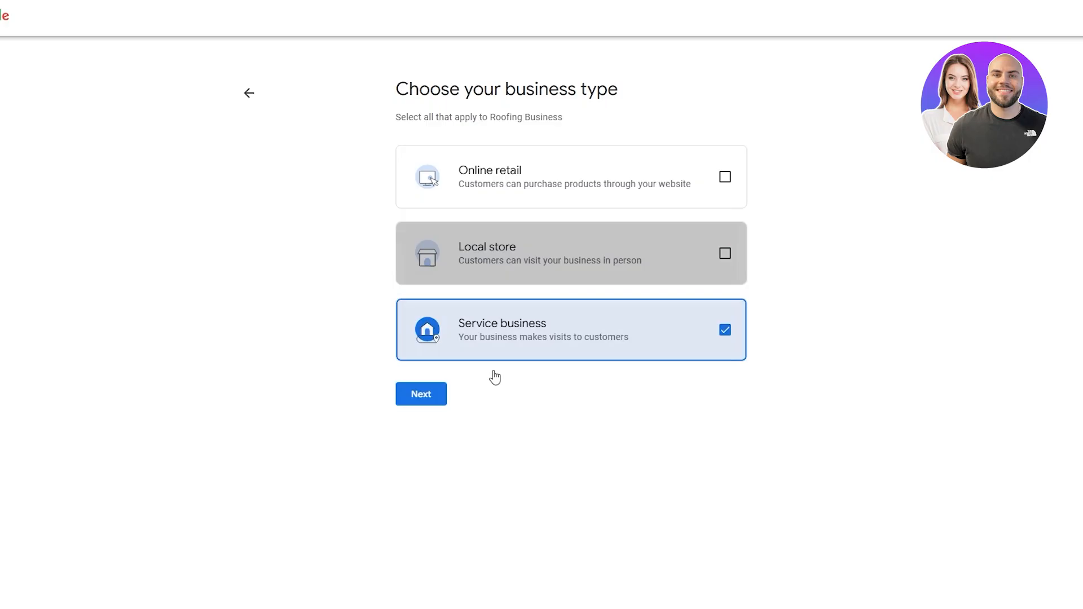
left_click(524, 271)
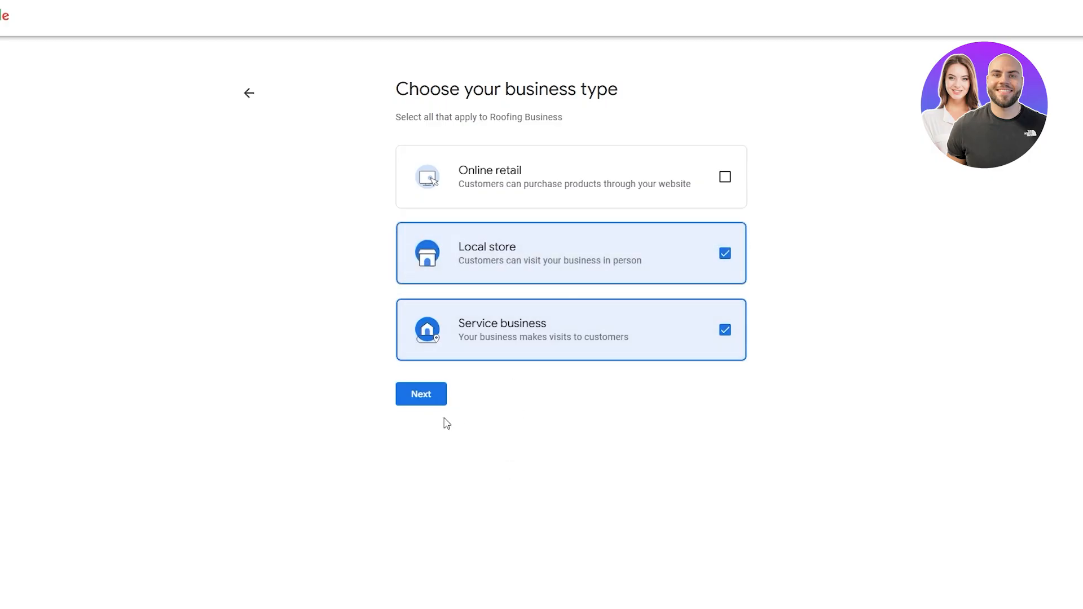
left_click(434, 399)
Search the business categories for roofing, choose Roofing contractor and continue.
left_click(607, 187)
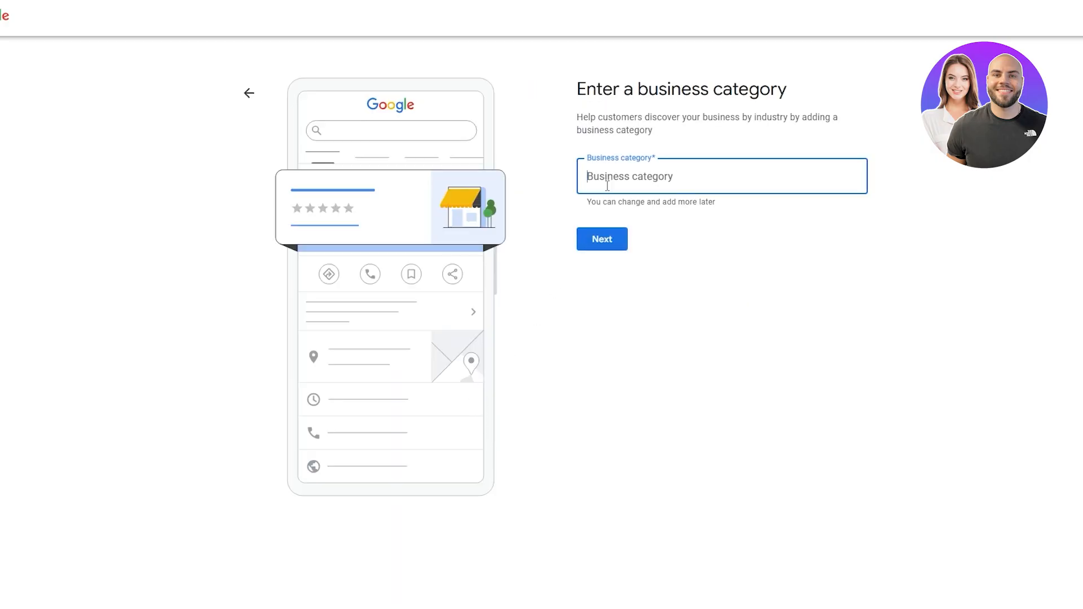
type("roof")
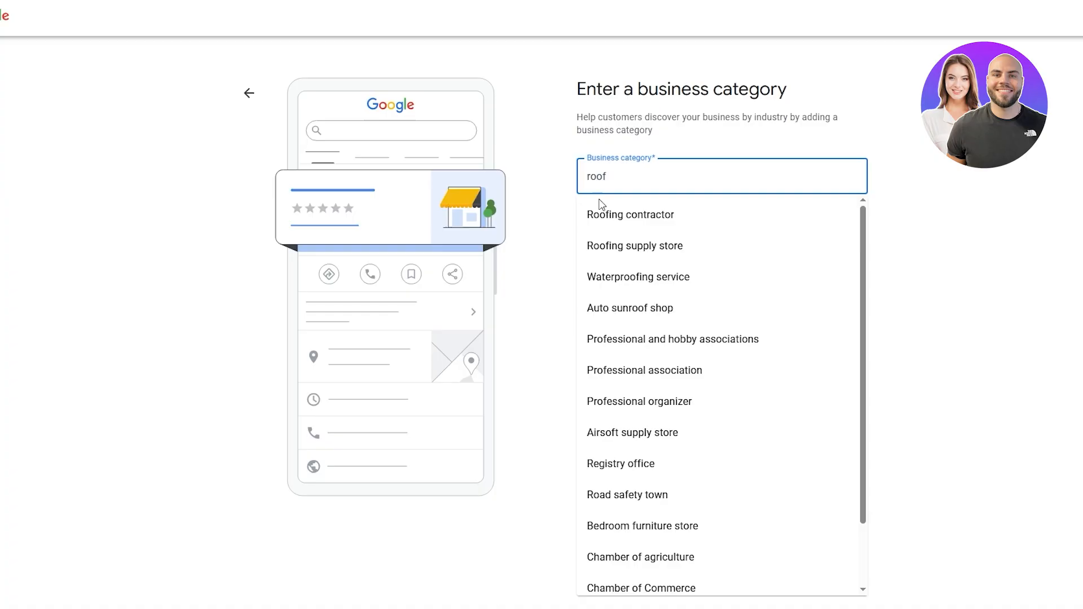
left_click(632, 217)
triple_click(684, 177)
type("roofing")
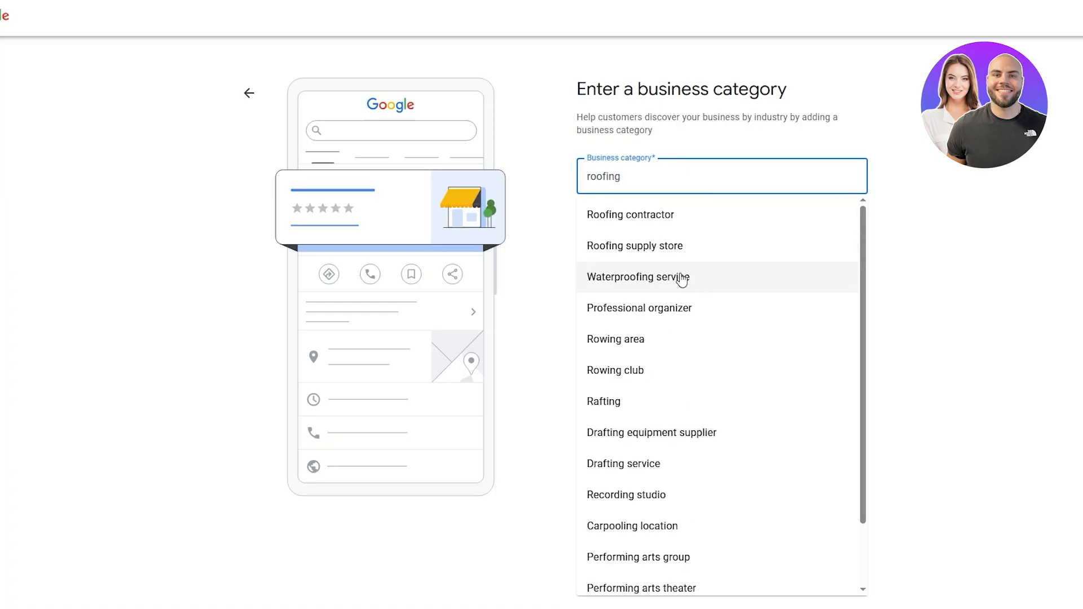
left_click(683, 221)
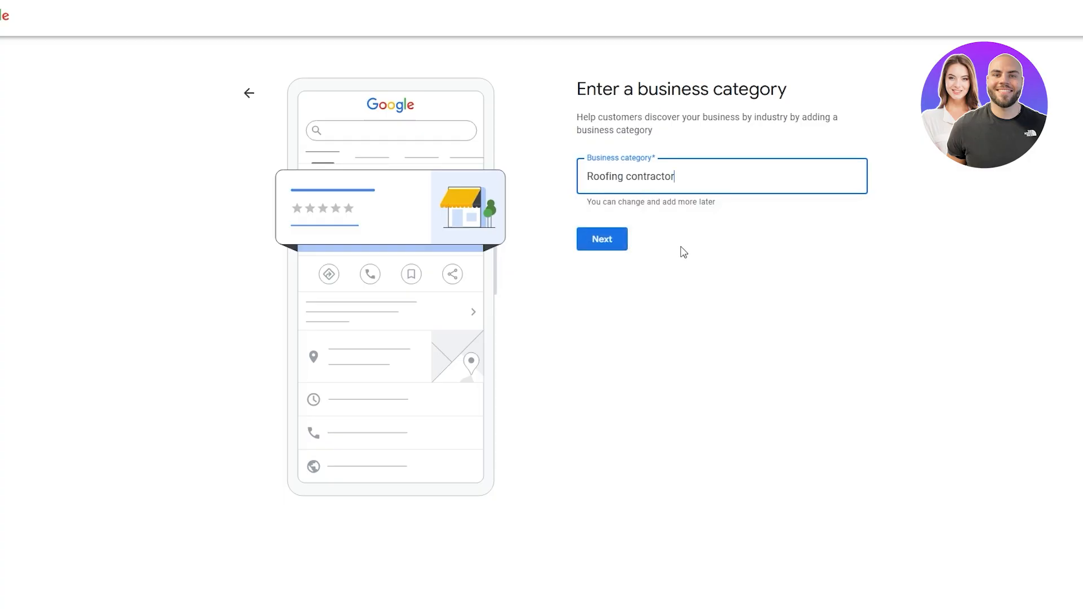
left_click(621, 247)
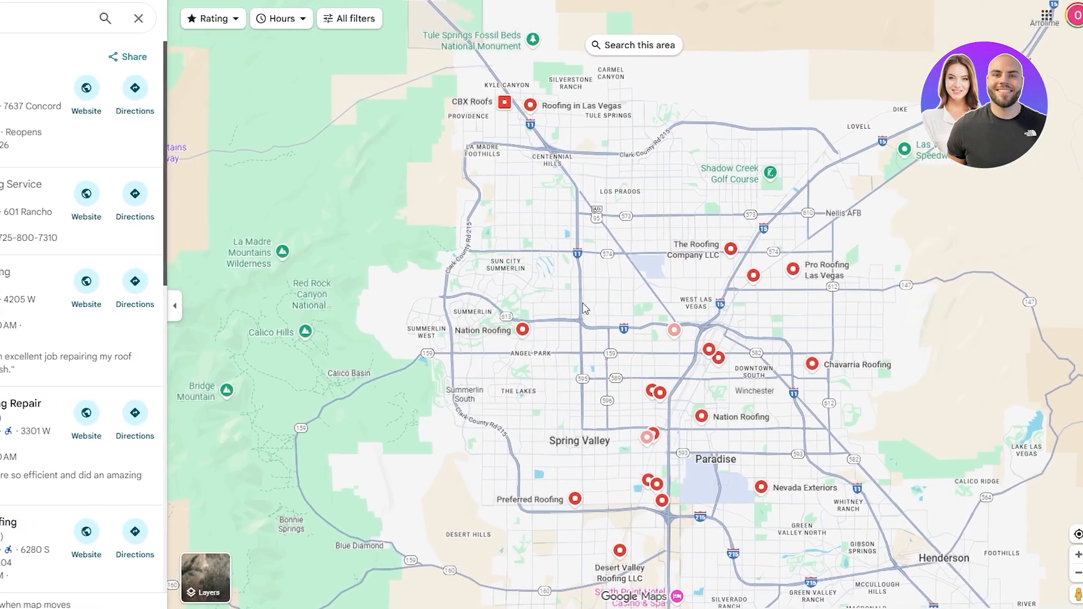
Locate a residential building near Vegas Dr in Las Vegas on the map and copy its address.
scroll(585, 309, "up", 10)
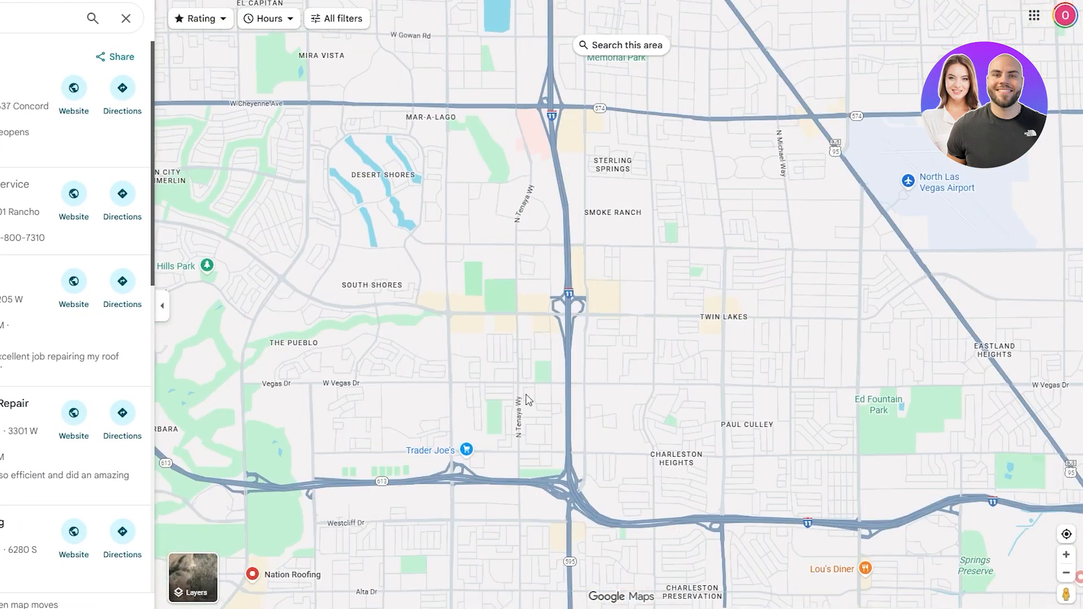
scroll(396, 348, "up", 5)
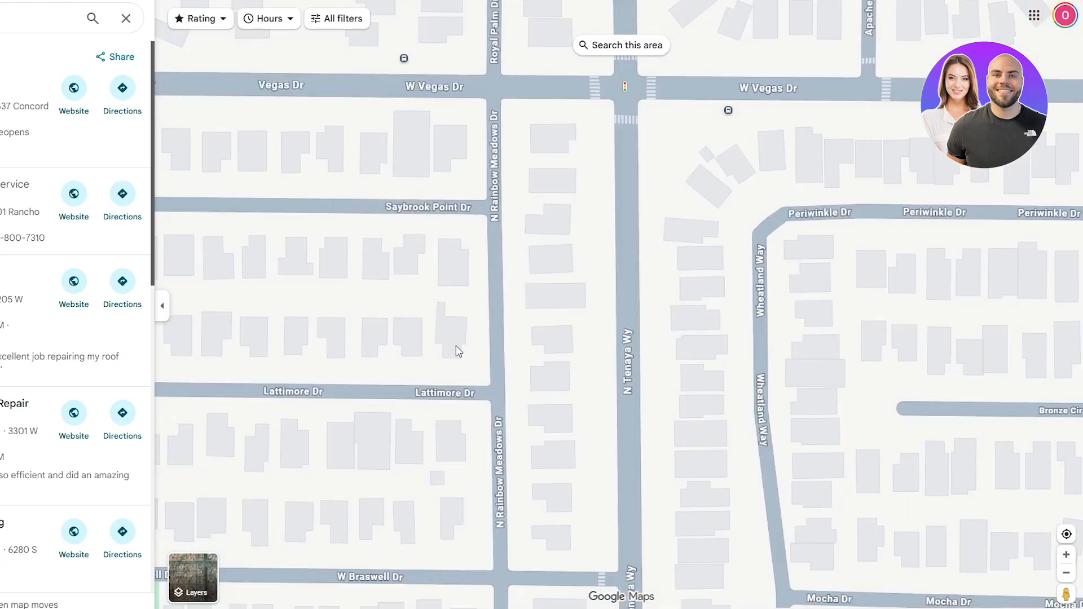
left_click(450, 332)
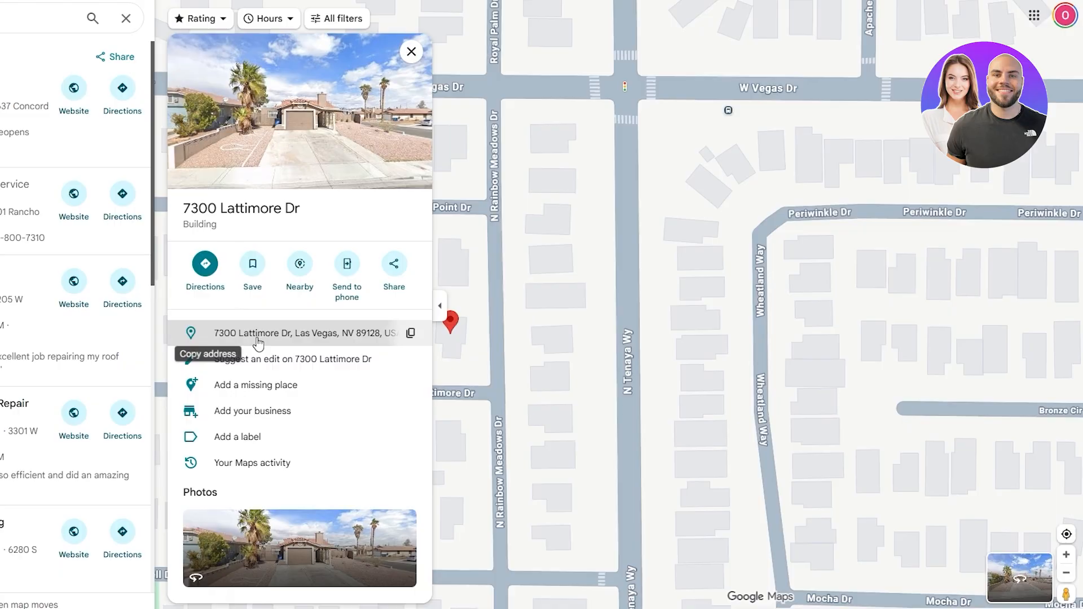
left_click(410, 335)
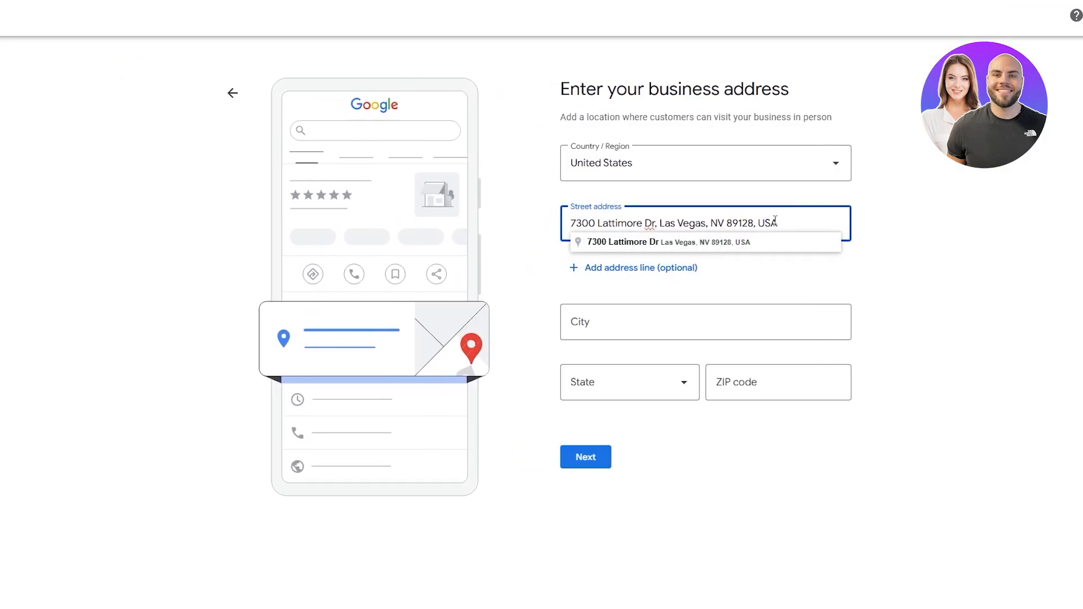
Fill in the business address with the suggested street address, city los vegas and state Nevada, and continue.
left_click(748, 251)
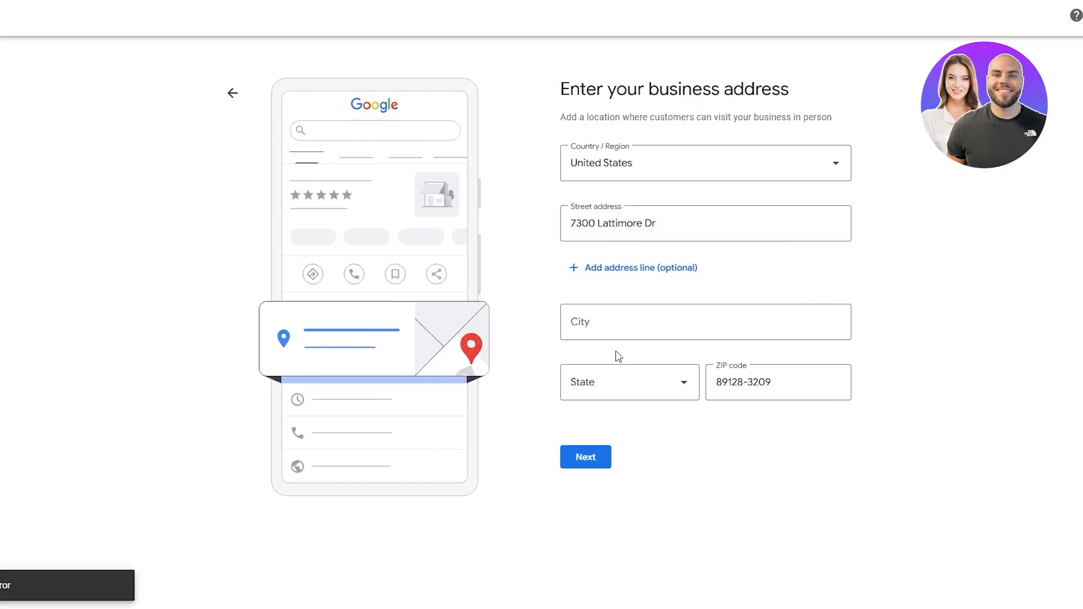
left_click(610, 327)
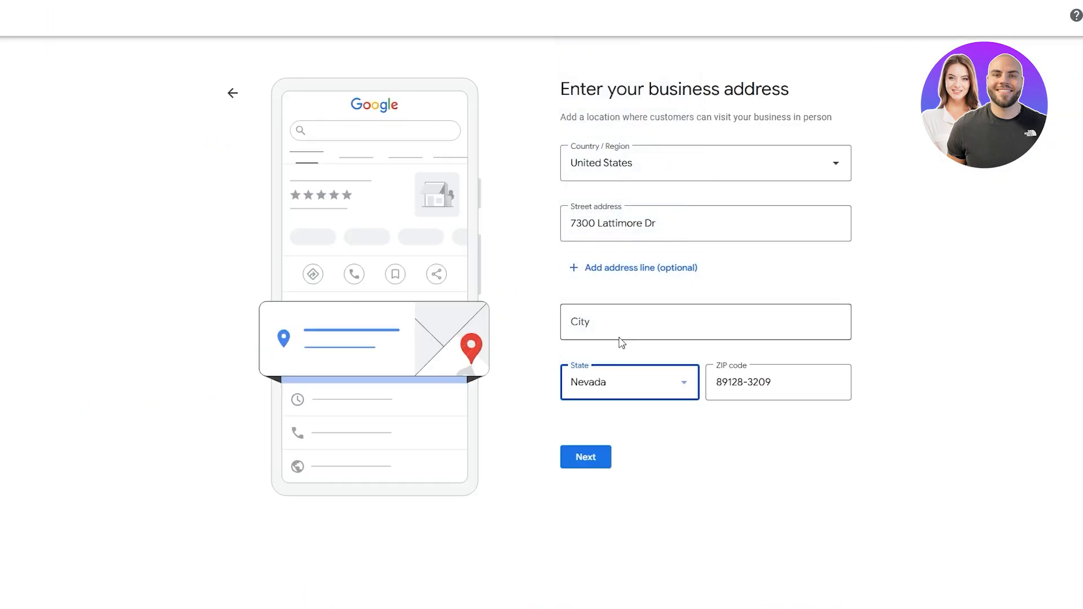
left_click(641, 324)
type("los vega")
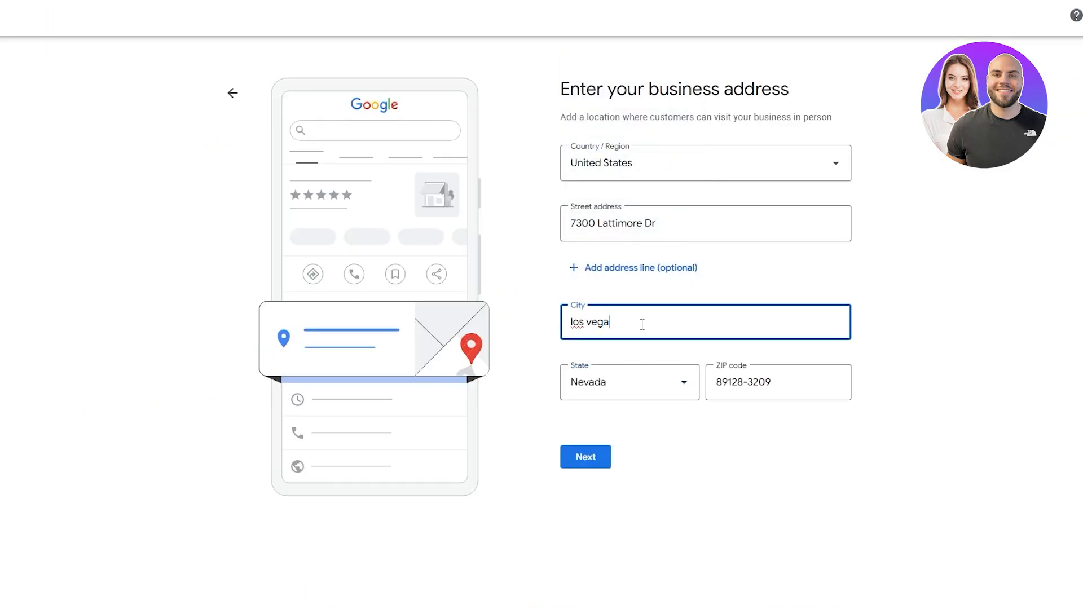
type("s")
left_click(600, 465)
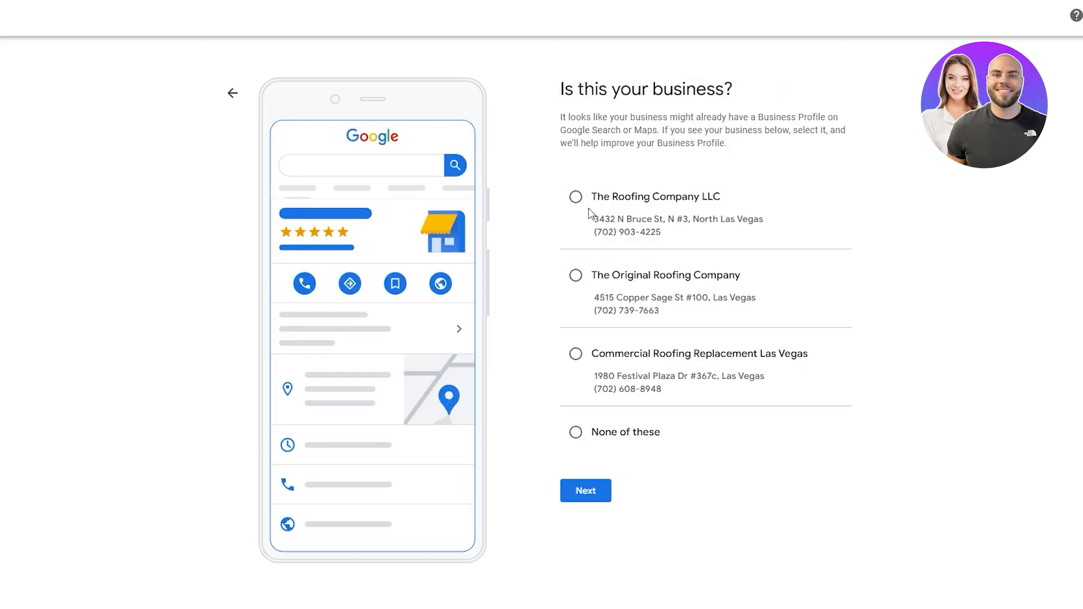
Choose None of these for the suggested existing businesses and continue.
left_click_drag(564, 108, 710, 84)
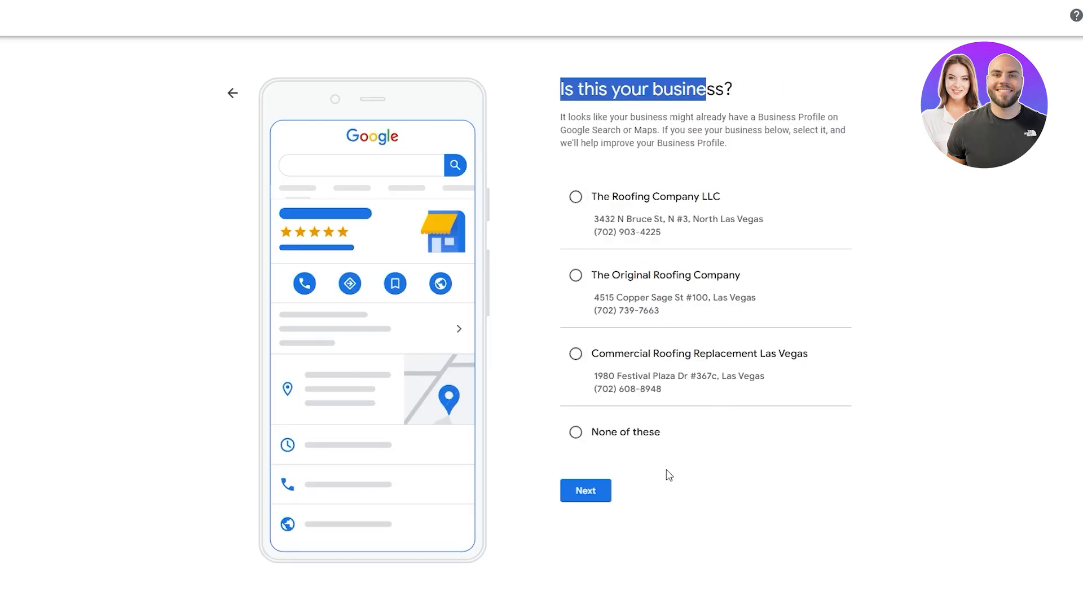
left_click(599, 435)
left_click(592, 495)
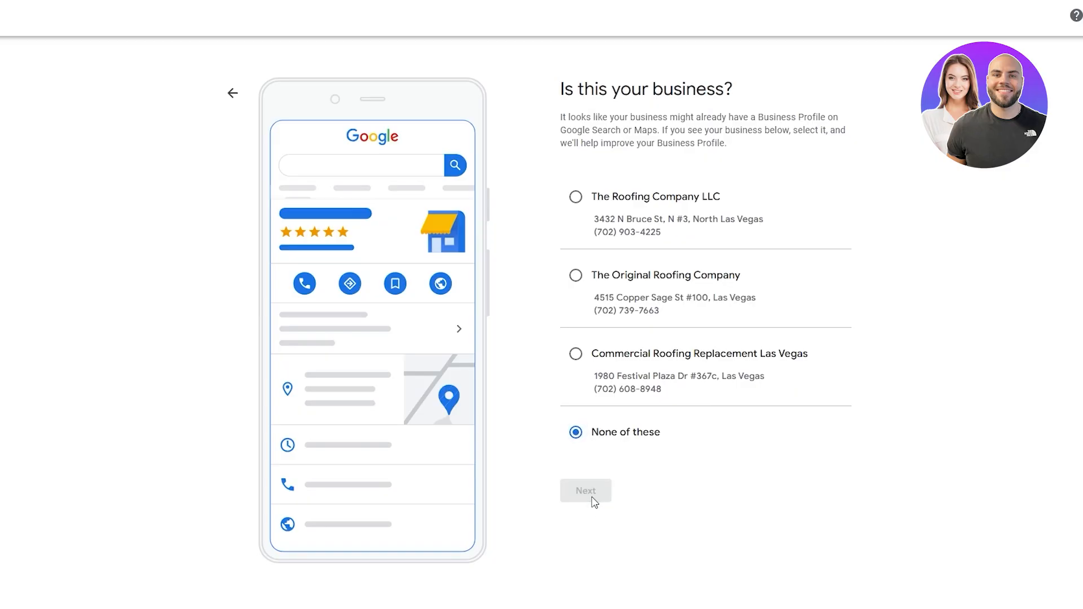
Skip the customer contact details and continue past the Put your business on the map page with both e-mail options enabled.
left_click(593, 250)
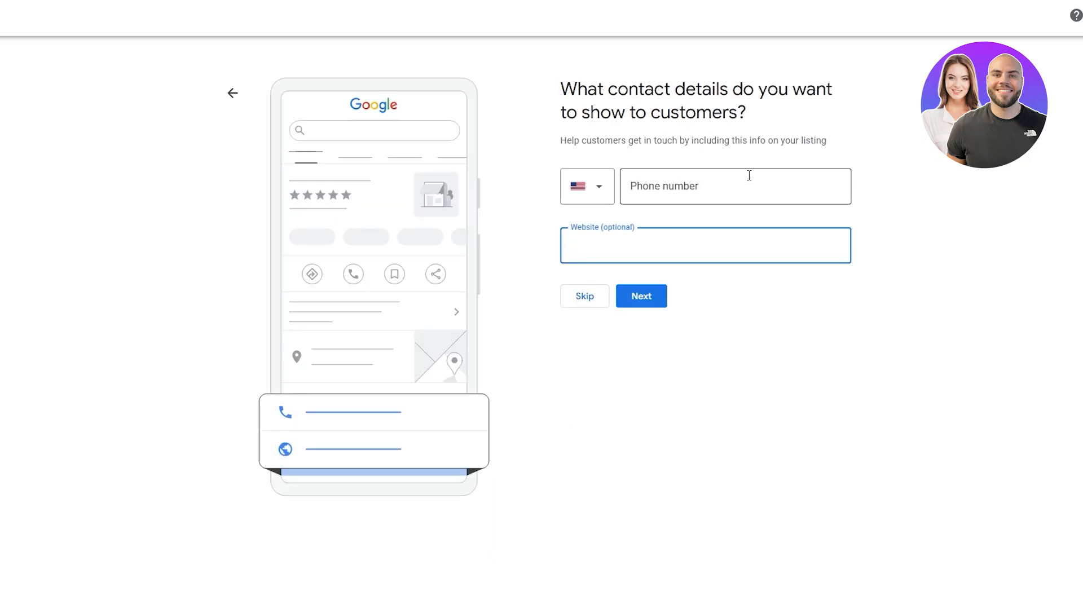
right_click(594, 254)
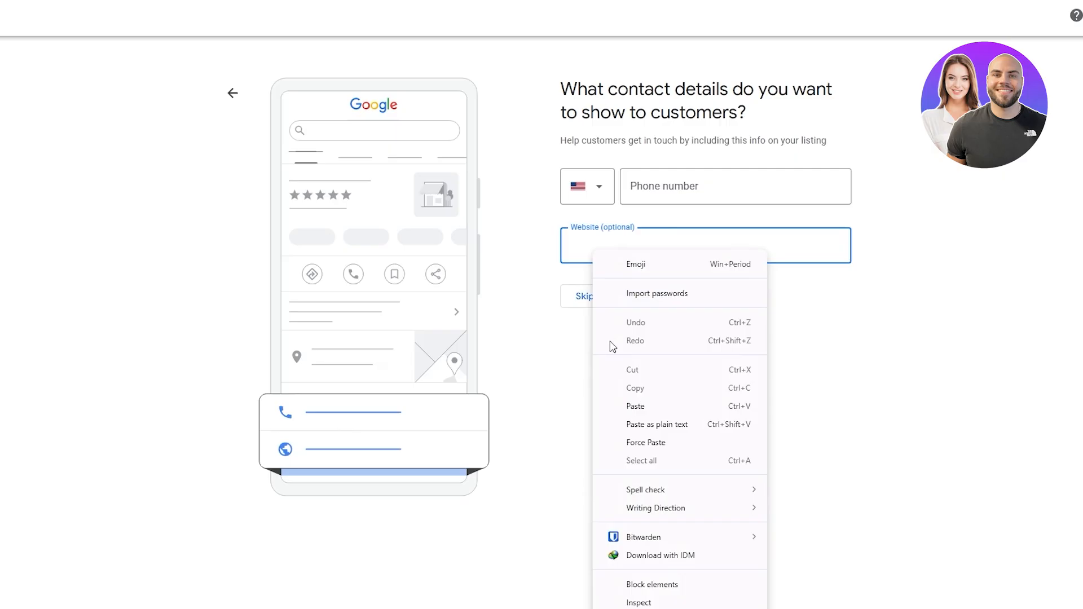
left_click(605, 404)
left_click(595, 305)
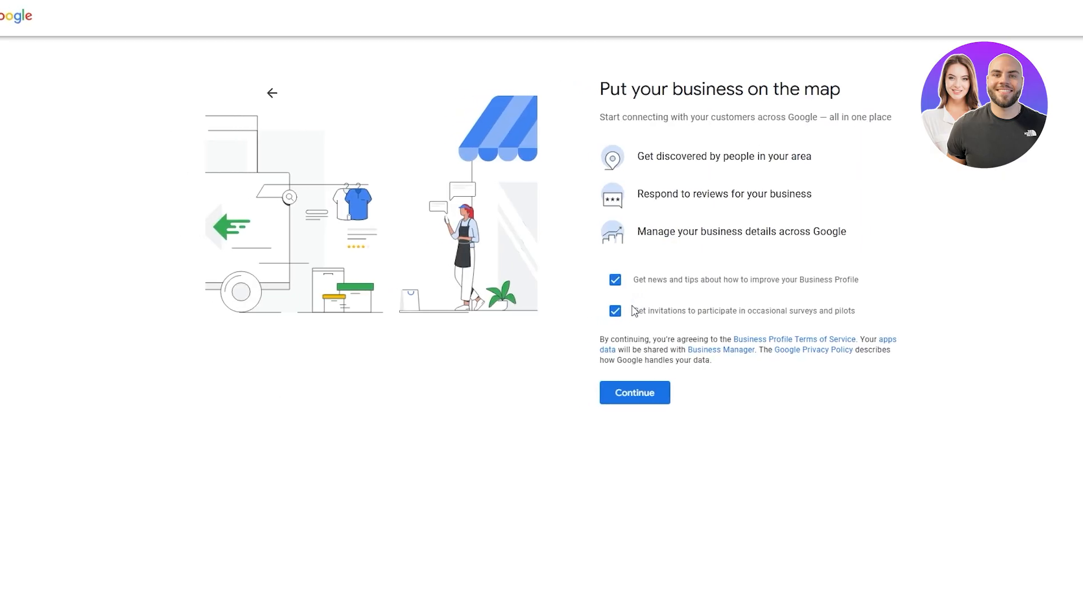
left_click(616, 393)
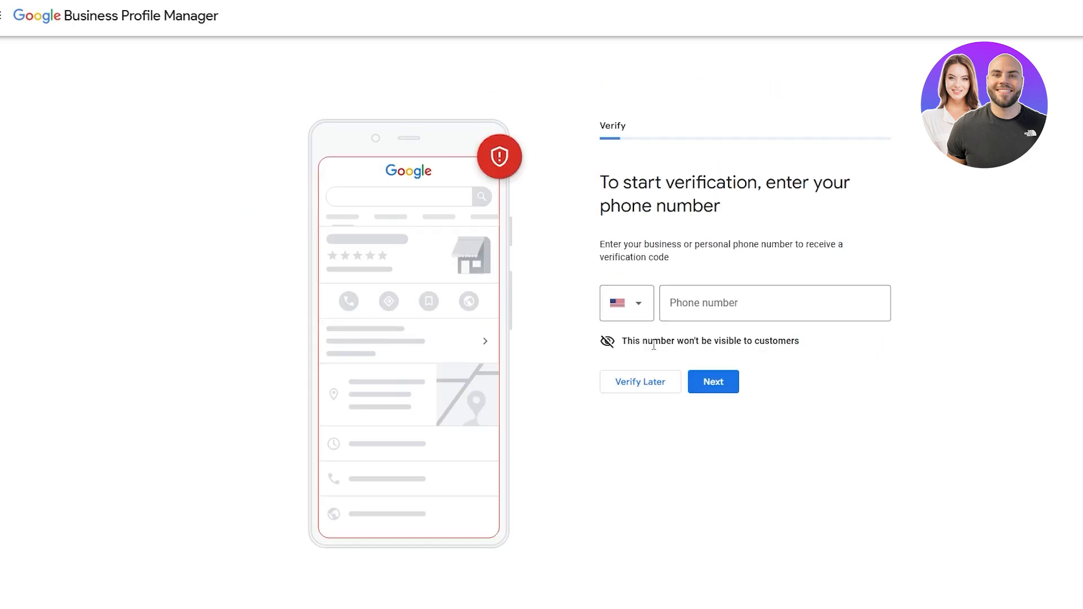
Postpone the phone verification and continue with the preselected roof inspection, installation and repair services.
left_click_drag(650, 343, 806, 345)
left_click(859, 406)
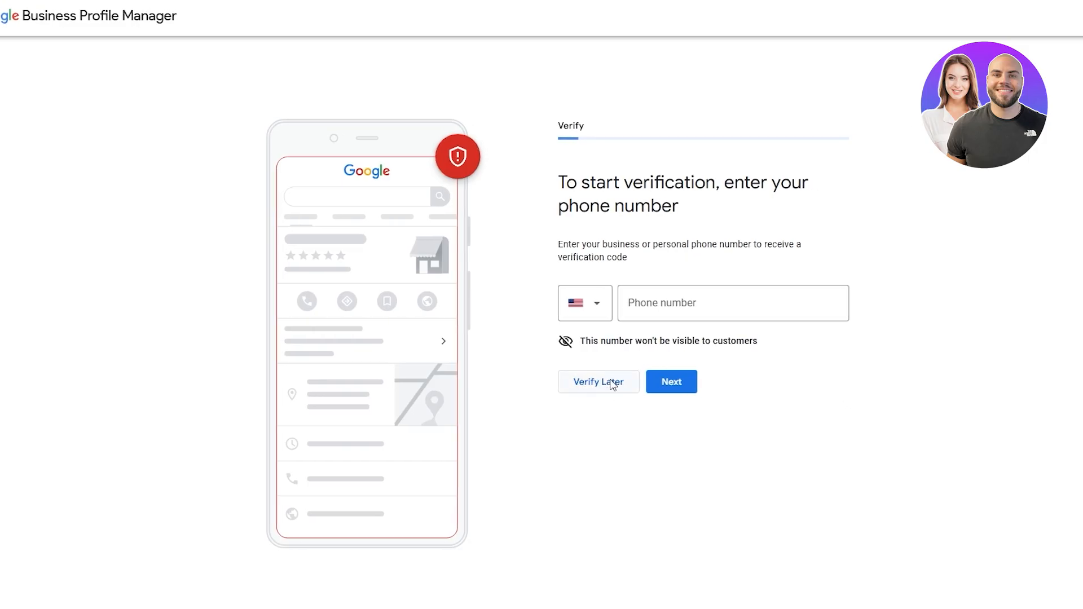
left_click(612, 384)
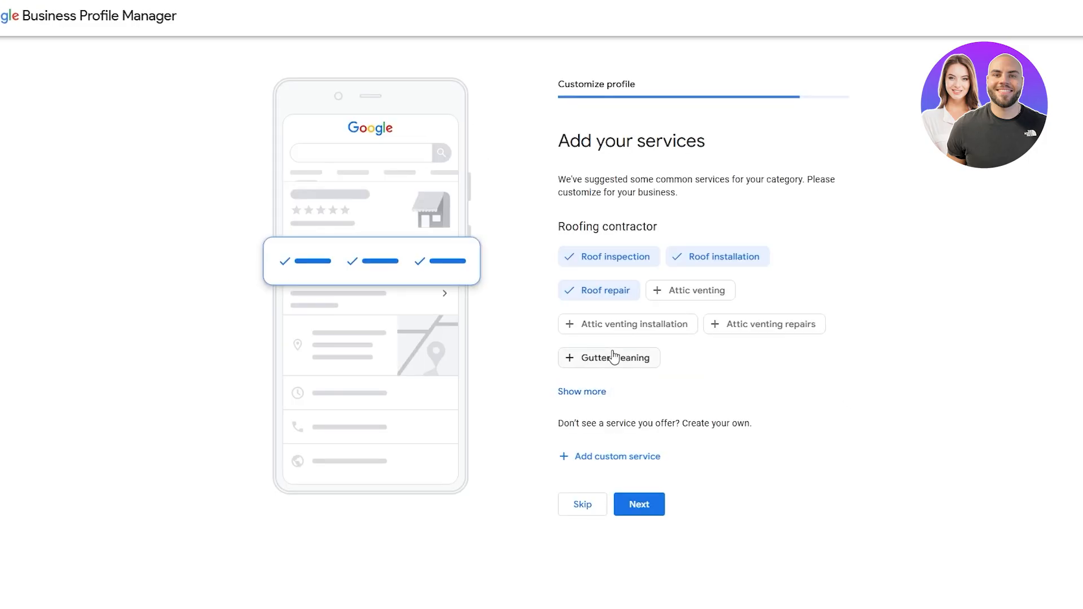
left_click(634, 510)
Mark Monday through Friday as open in the business hours.
left_click_drag(560, 148, 718, 137)
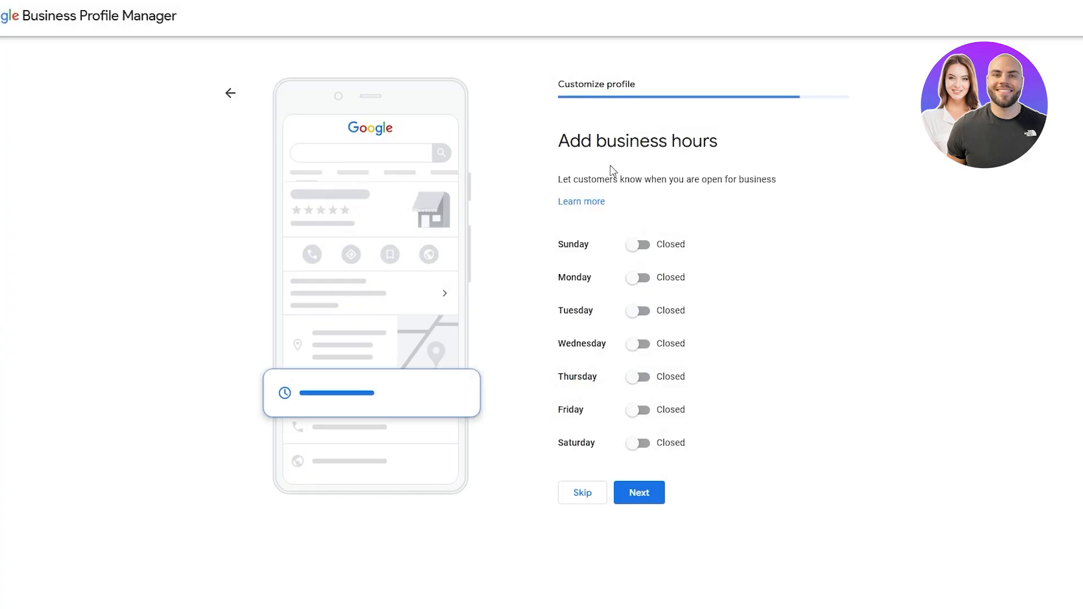
left_click_drag(616, 144, 671, 144)
left_click(703, 247)
left_click(629, 279)
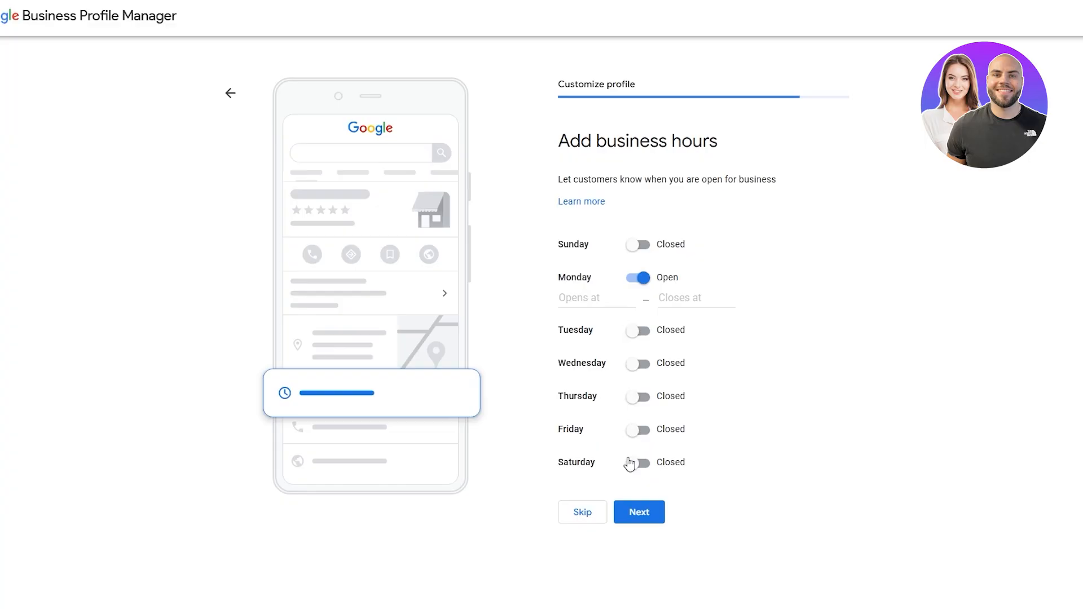
left_click(634, 430)
left_click(642, 397)
left_click(637, 364)
left_click(638, 331)
Set the opening hours for Monday through Friday to 9:00 AM–6:00 PM and continue.
left_click(578, 298)
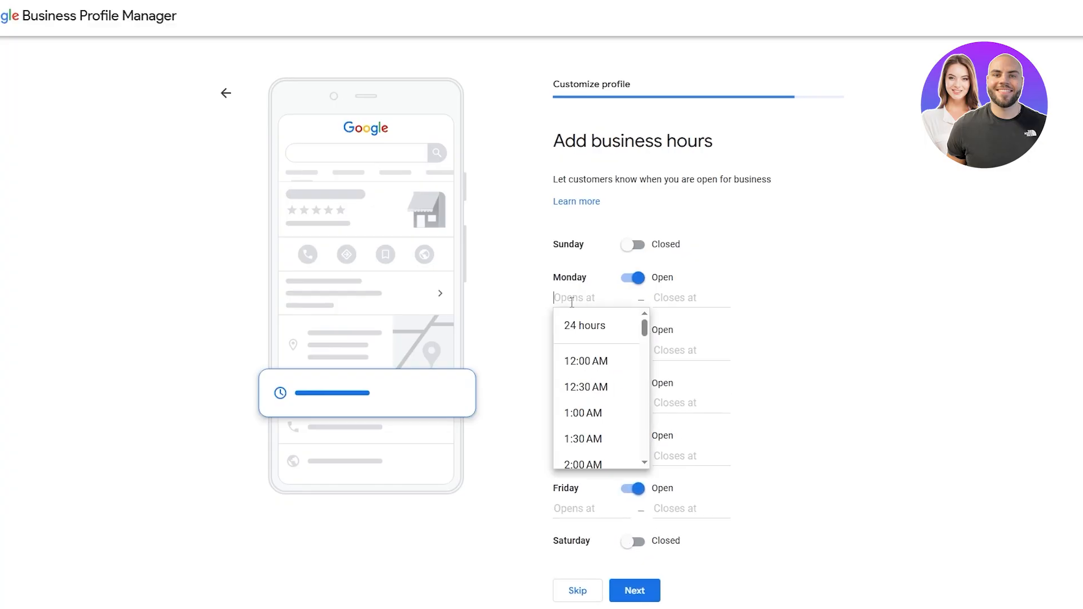
scroll(598, 395, "down", 6)
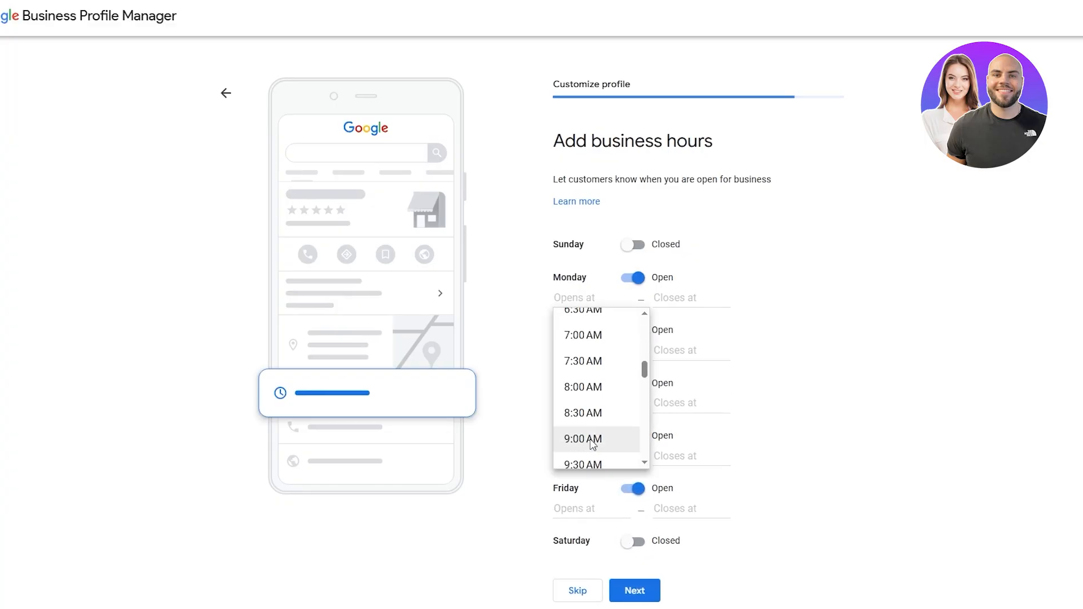
left_click(593, 441)
left_click(688, 298)
scroll(687, 398, "down", 15)
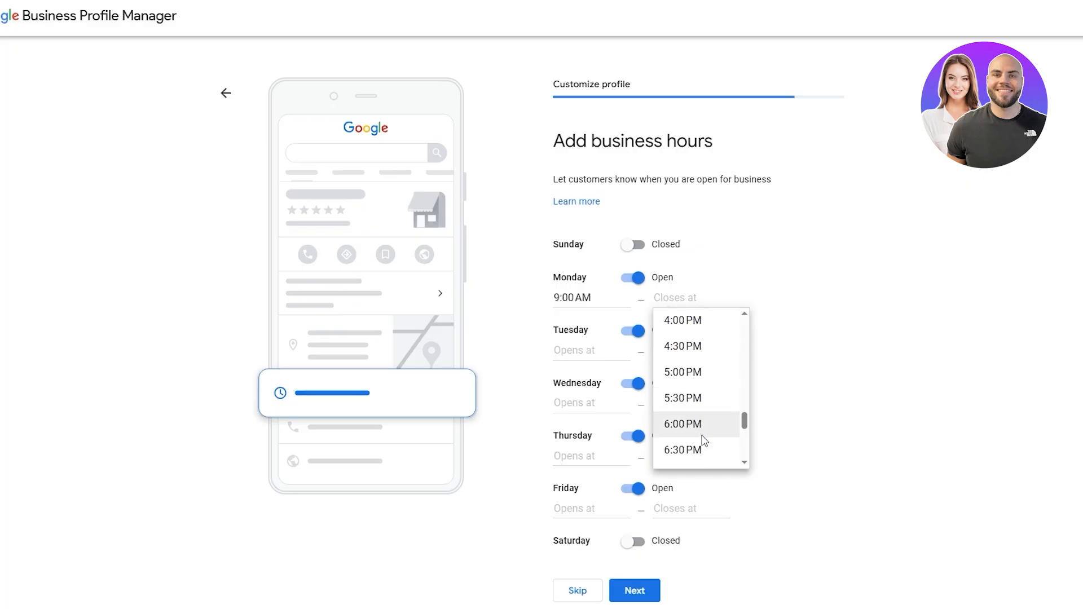
left_click(701, 437)
left_click(586, 350)
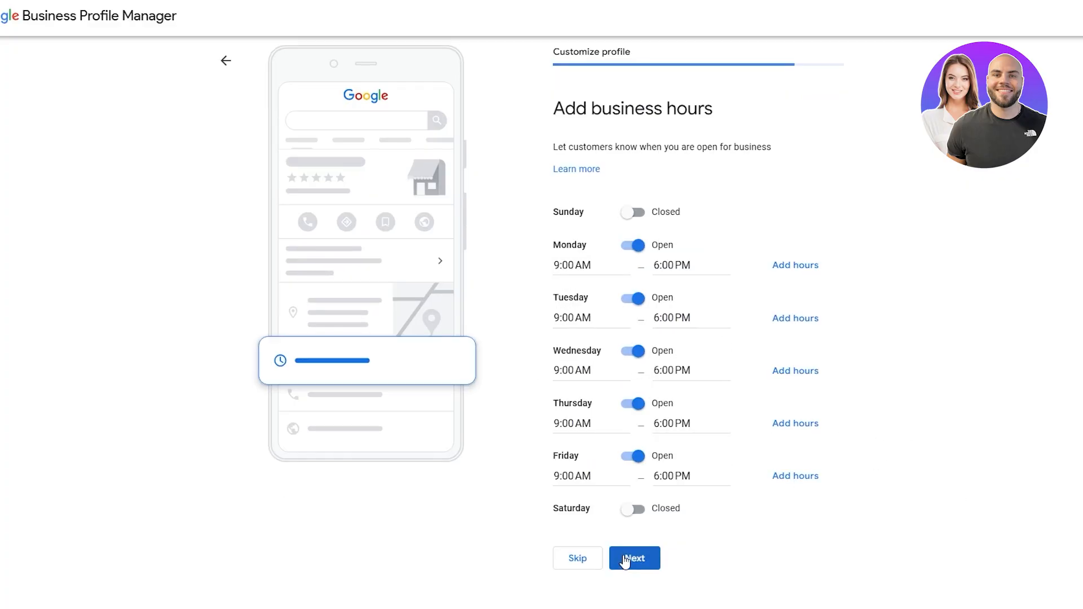
left_click(626, 558)
Skip the remaining optional pages, including photos and the $500 advertising credit, and finish the profile setup.
left_click(582, 444)
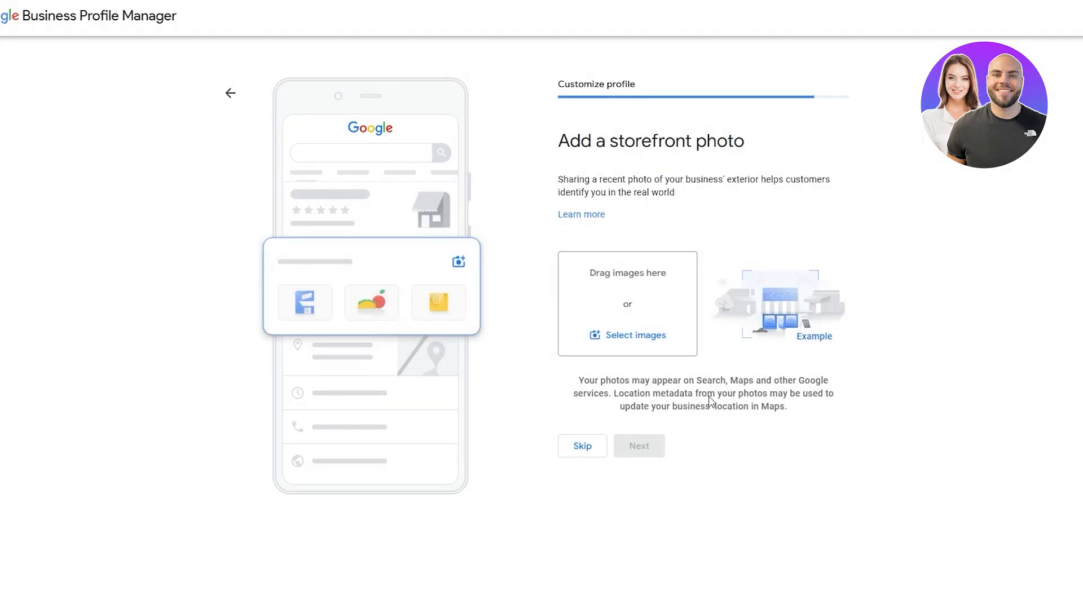
left_click_drag(565, 150, 757, 154)
left_click(586, 456)
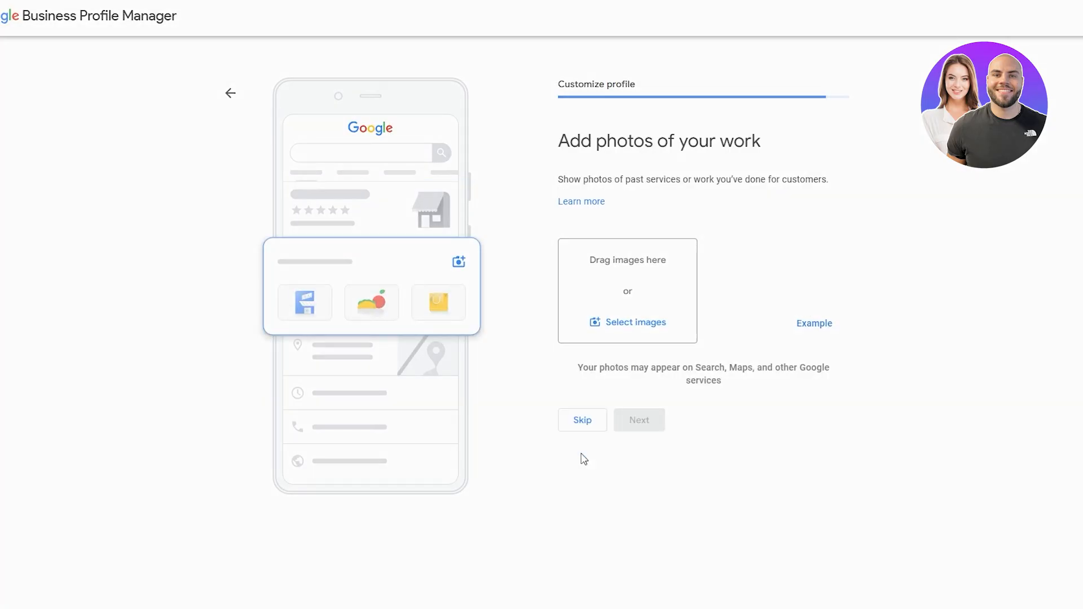
left_click(587, 426)
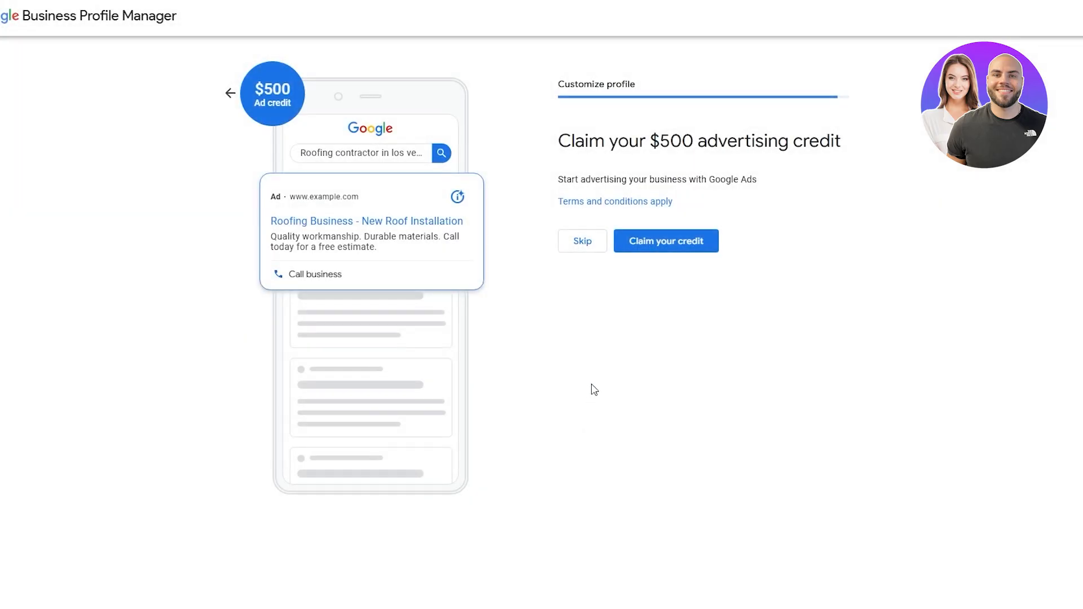
left_click(589, 240)
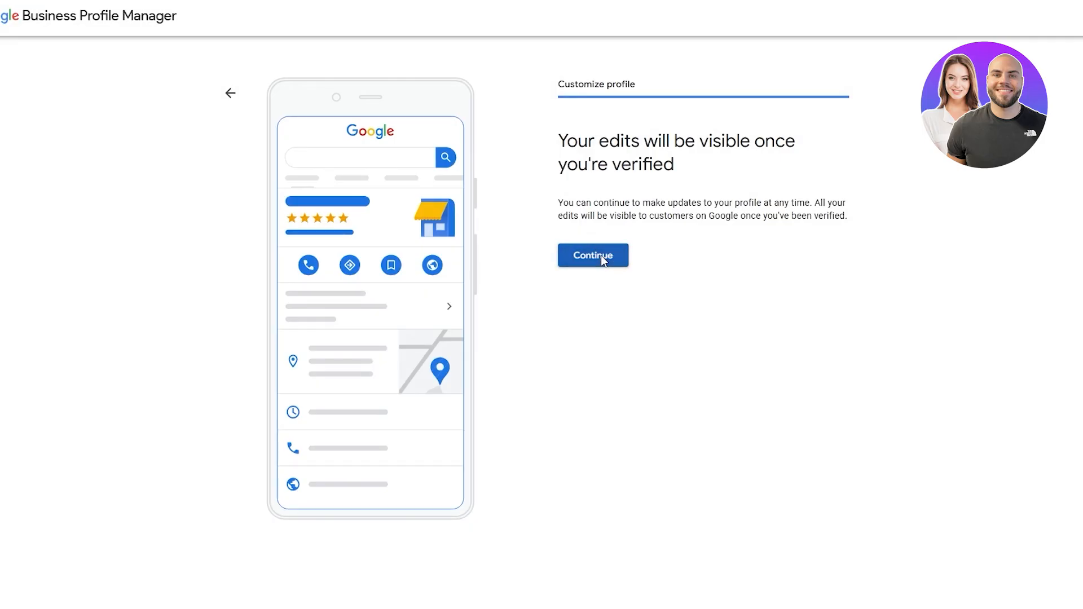
left_click(601, 255)
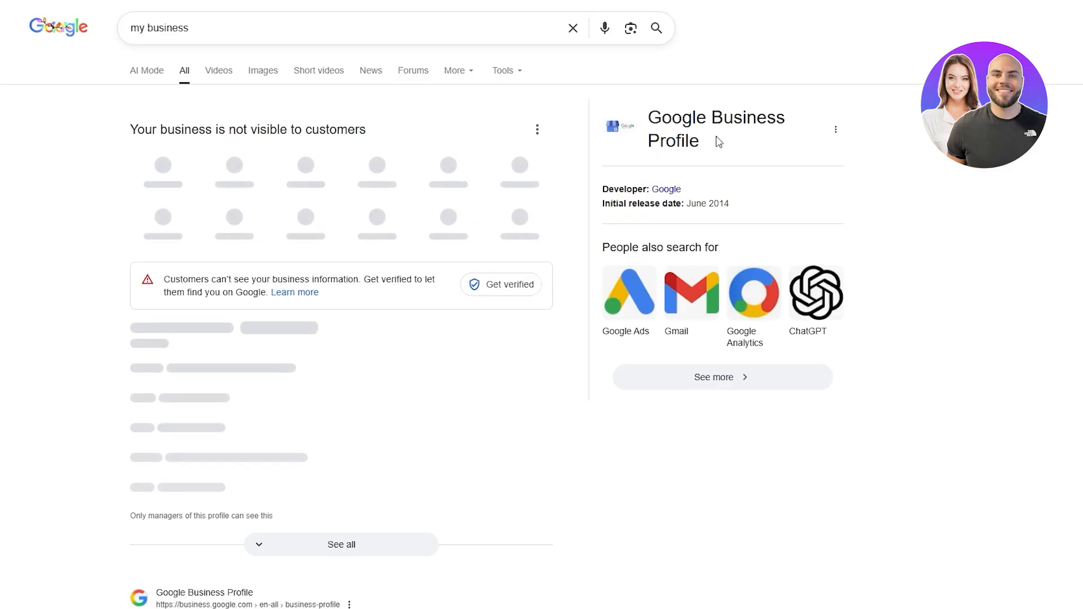
Review the new business profile's visibility and verification notices in Google Search.
left_click_drag(196, 284, 373, 279)
left_click(395, 286)
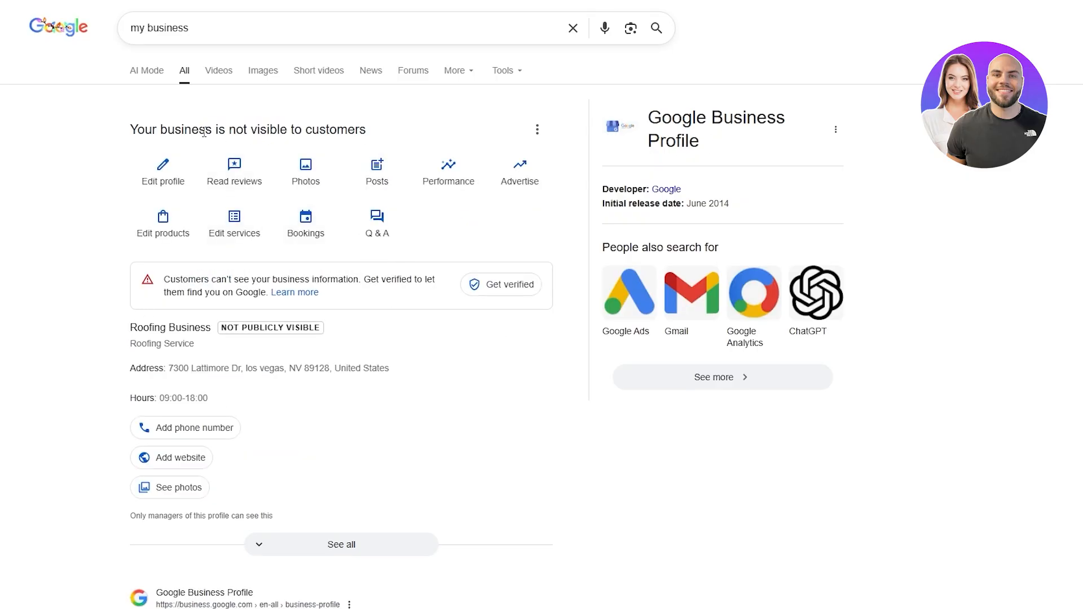
left_click_drag(226, 130, 336, 129)
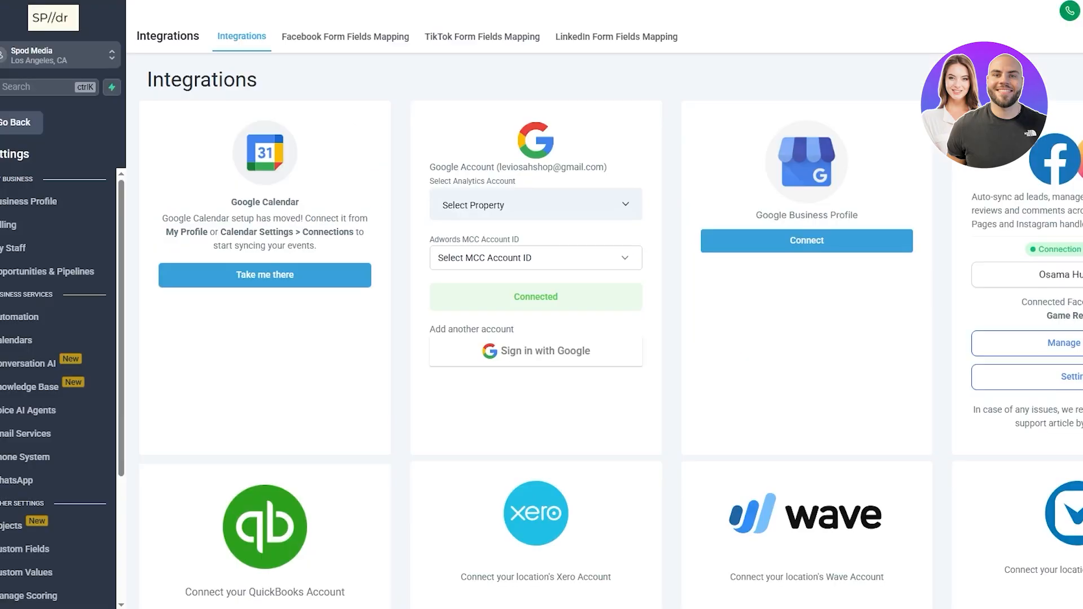
Switch to HighLevel's integrations and check the Google Analytics property and Adwords MCC account lists.
left_click(404, 203)
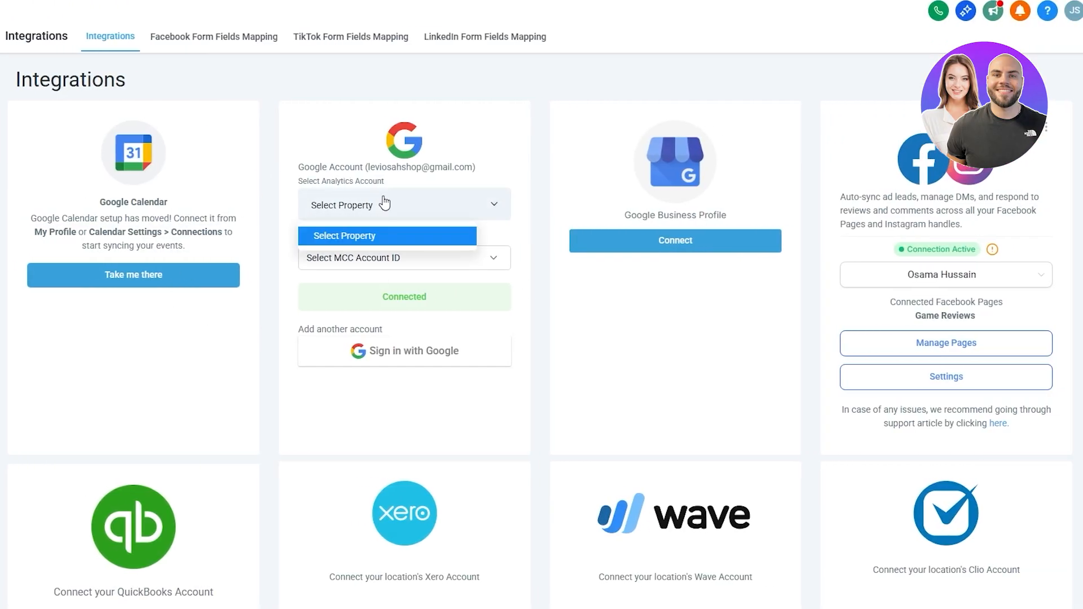
left_click(361, 262)
left_click(354, 211)
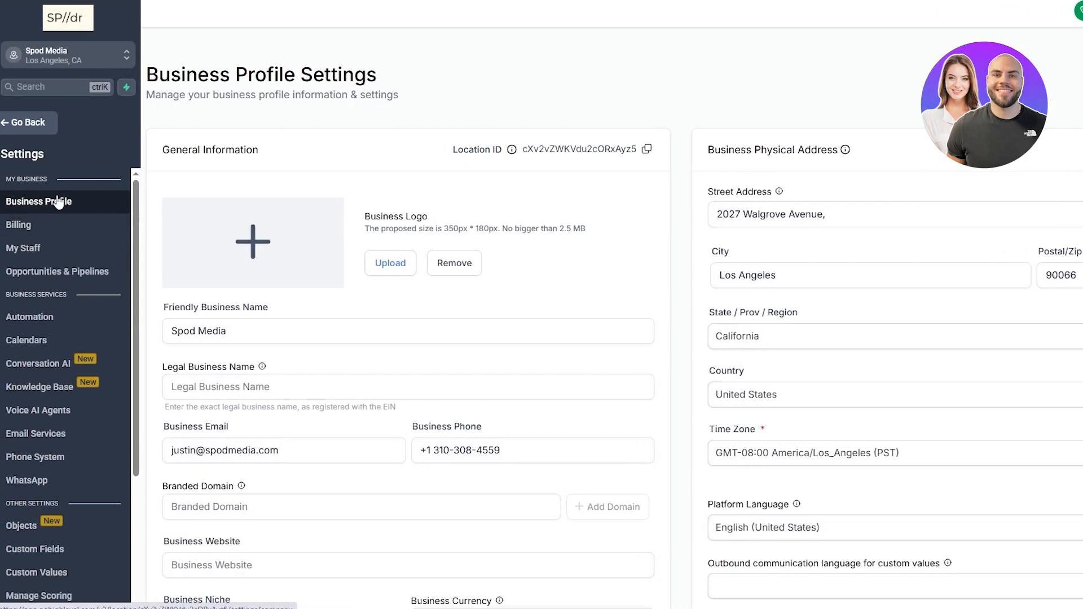
Examine the Business Profile settings in HighLevel, from the physical address to the business information and authorized representative sections.
left_click_drag(11, 180, 47, 179)
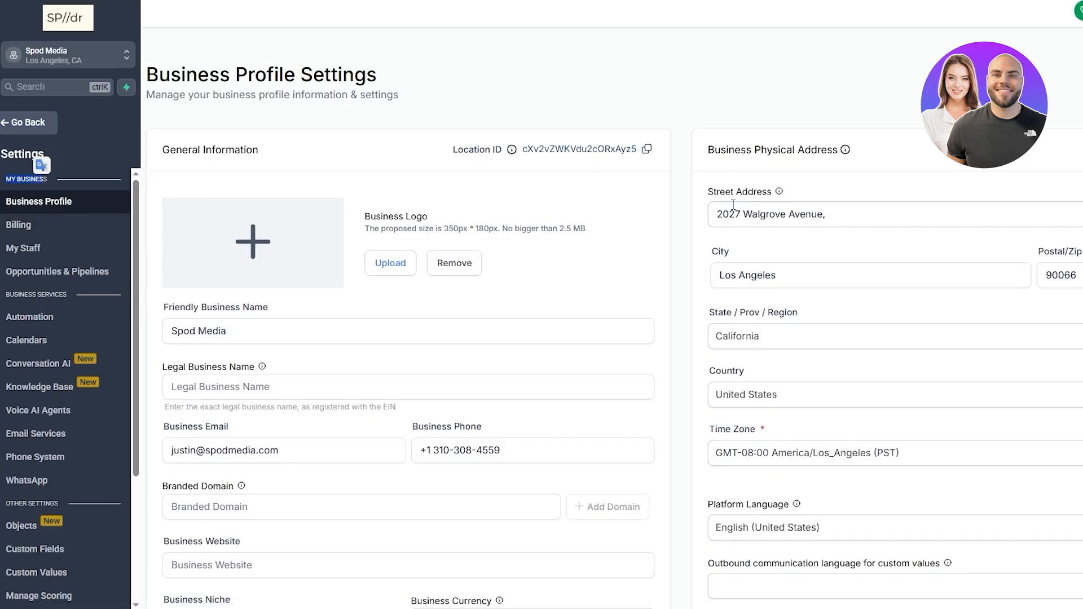
left_click_drag(713, 145, 805, 151)
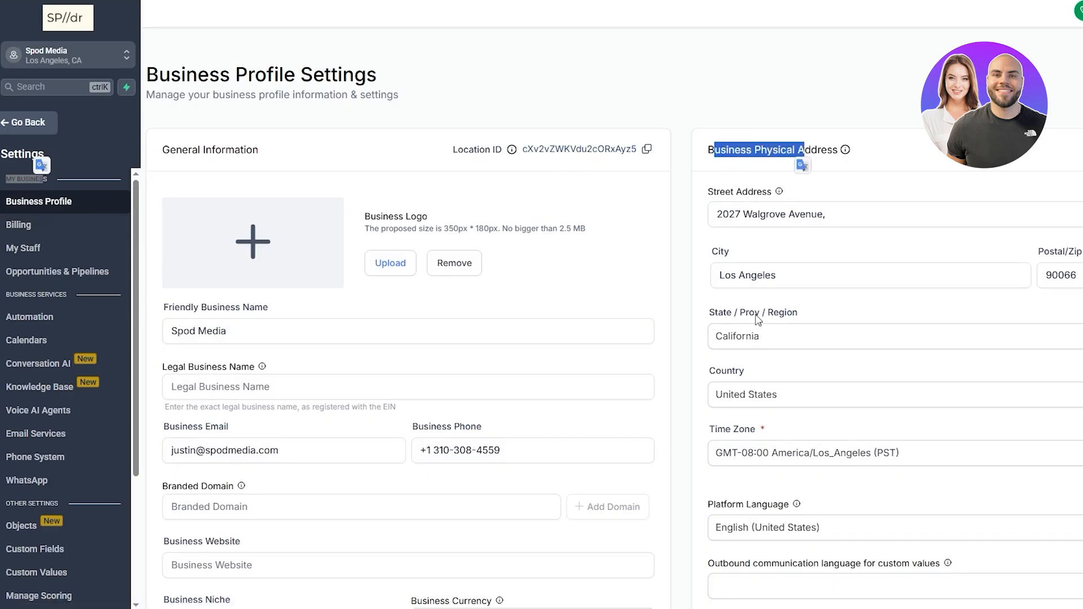
scroll(180, 356, "down", 9)
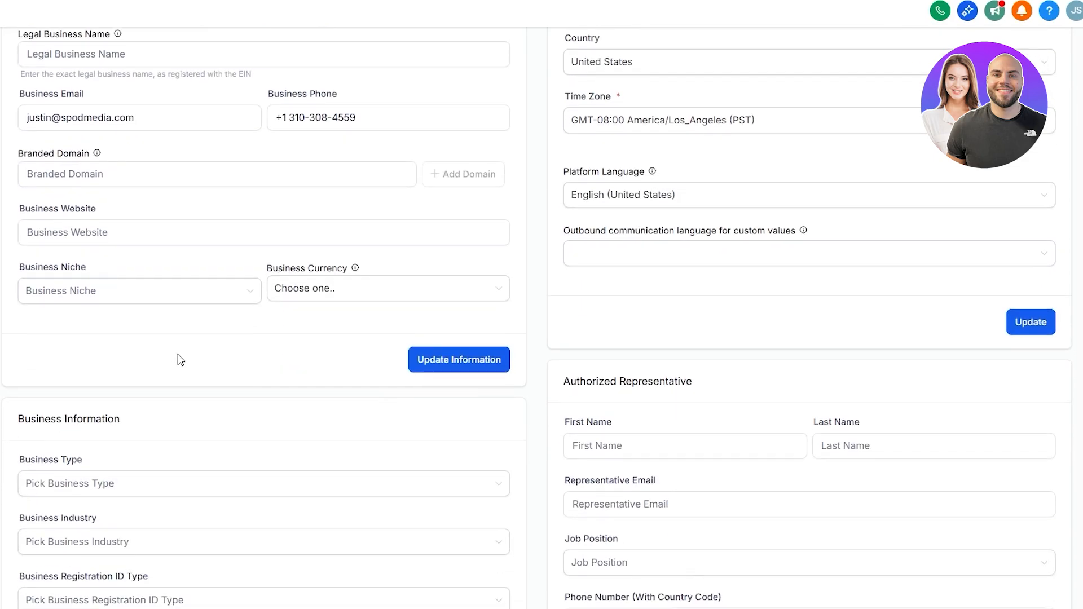
scroll(169, 360, "down", 1)
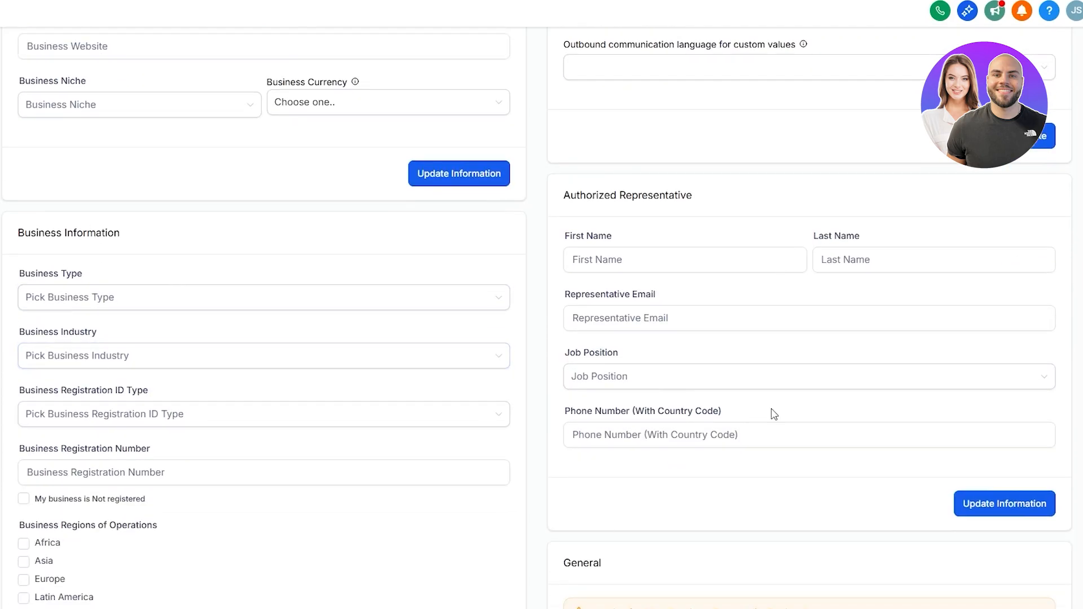
Check the remaining business settings, and inspect the hero section's background image options and the About Us column in the roofing website's page editor.
scroll(770, 411, "down", 10)
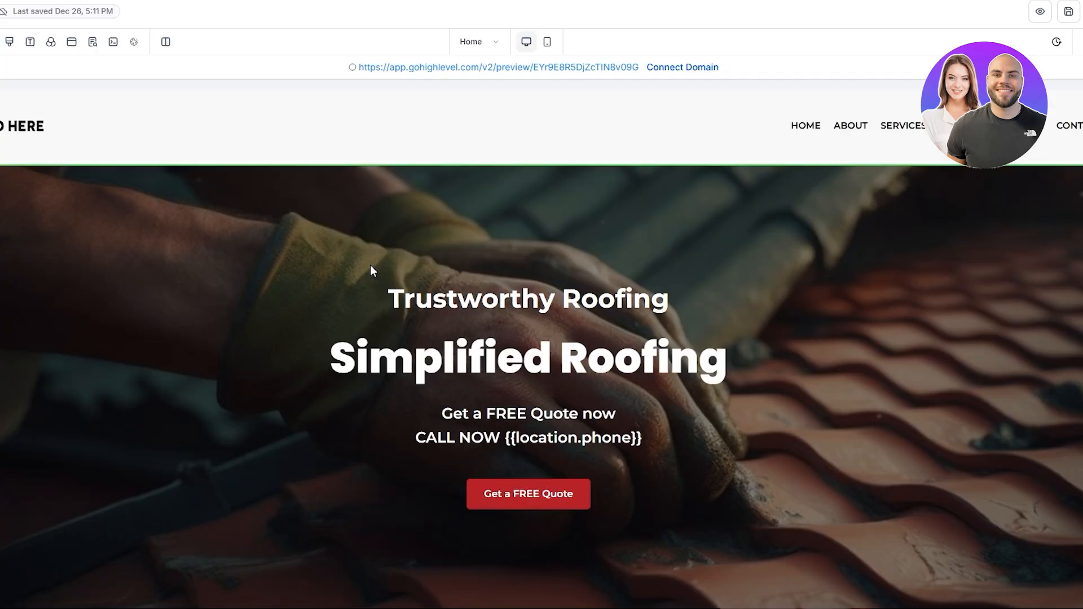
left_click(370, 265)
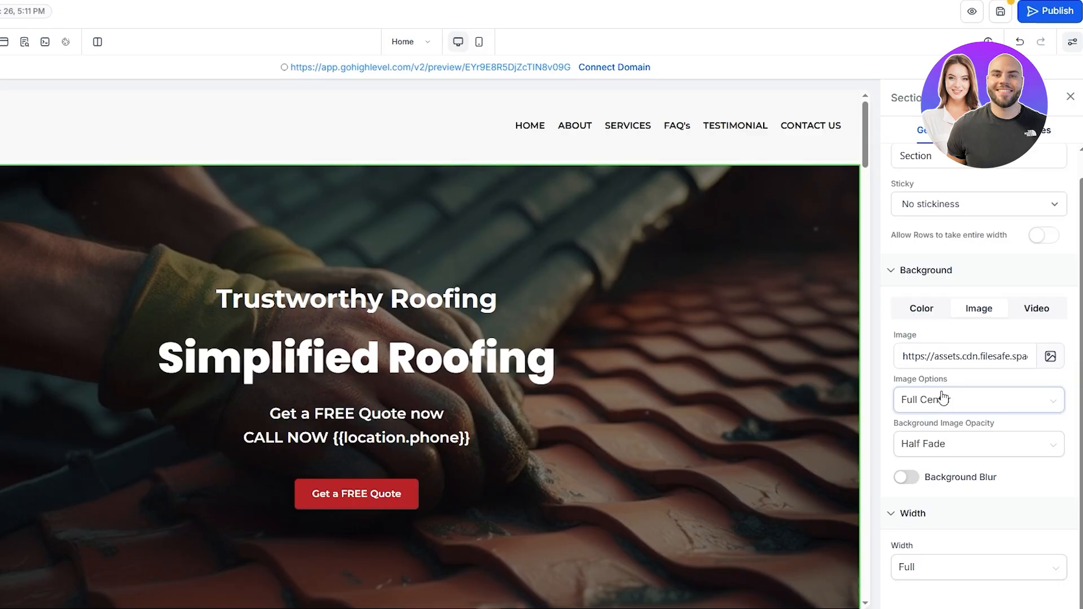
left_click(967, 356)
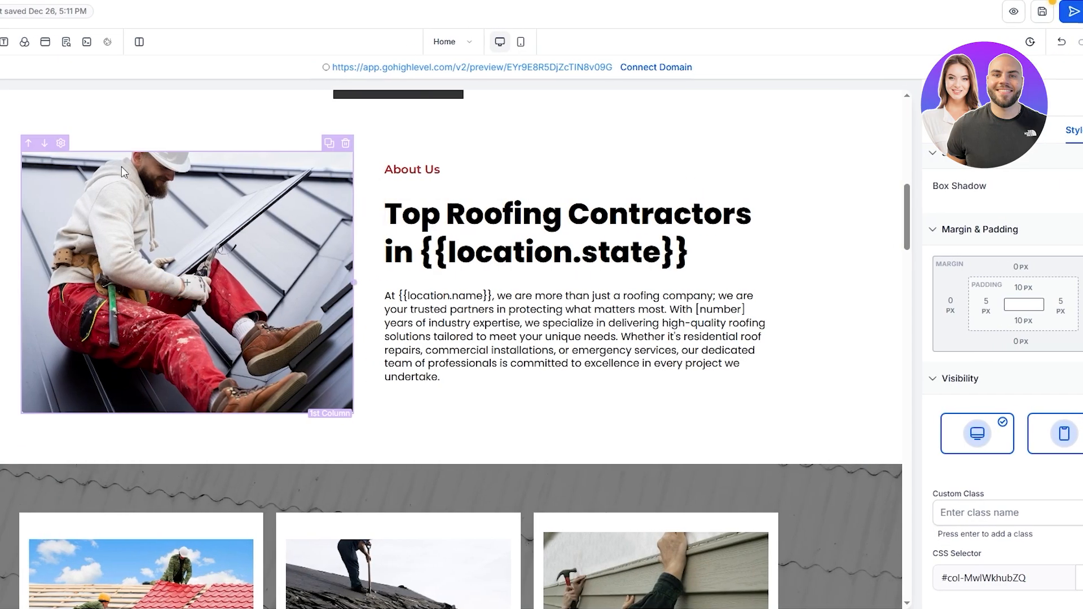
scroll(79, 163, "up", 2)
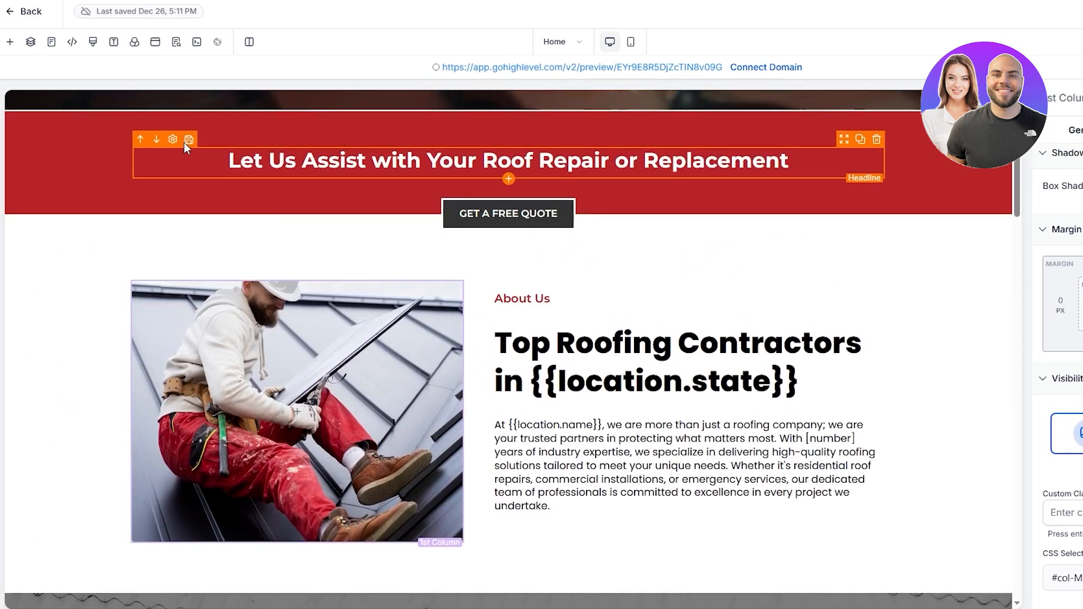
scroll(186, 145, "up", 5)
Open the Home page's SEO meta data and examine the title and description fields in its Content section.
left_click(176, 45)
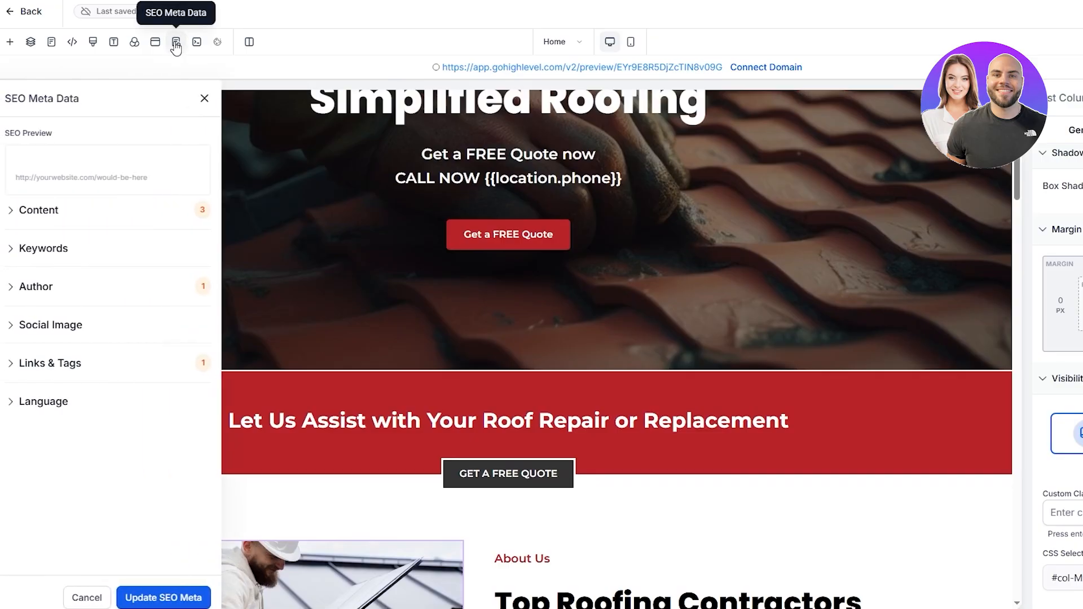
left_click_drag(5, 133, 61, 135)
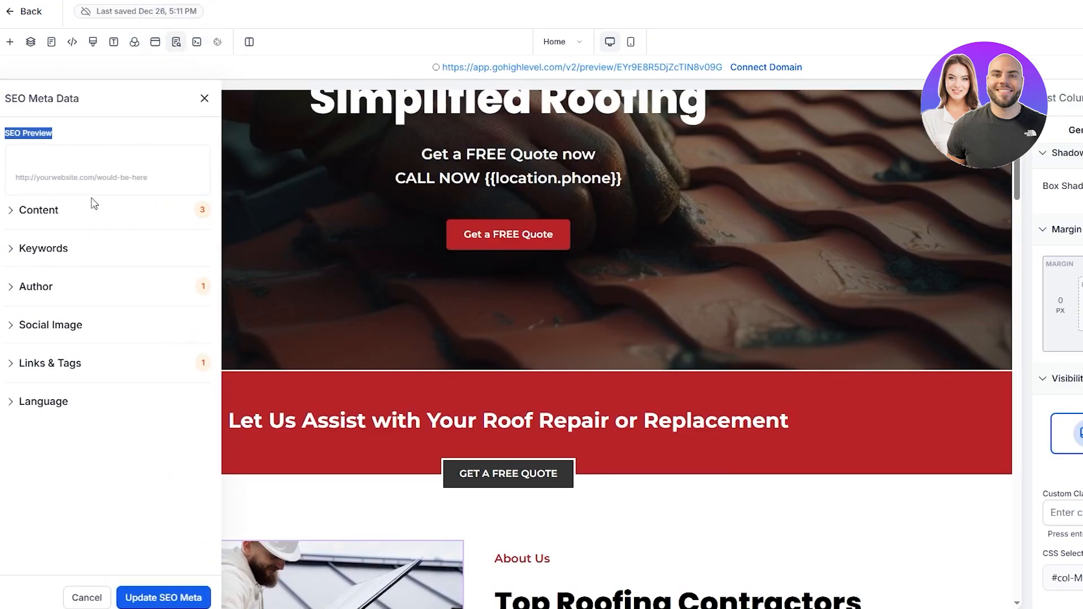
left_click(17, 214)
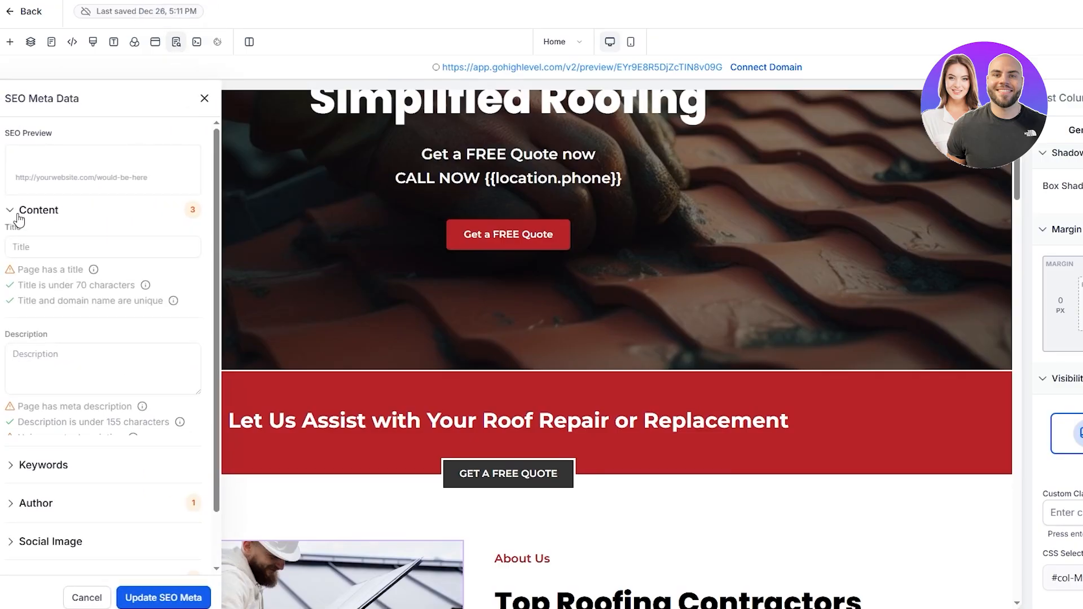
left_click(44, 350)
mouse_move(96, 271)
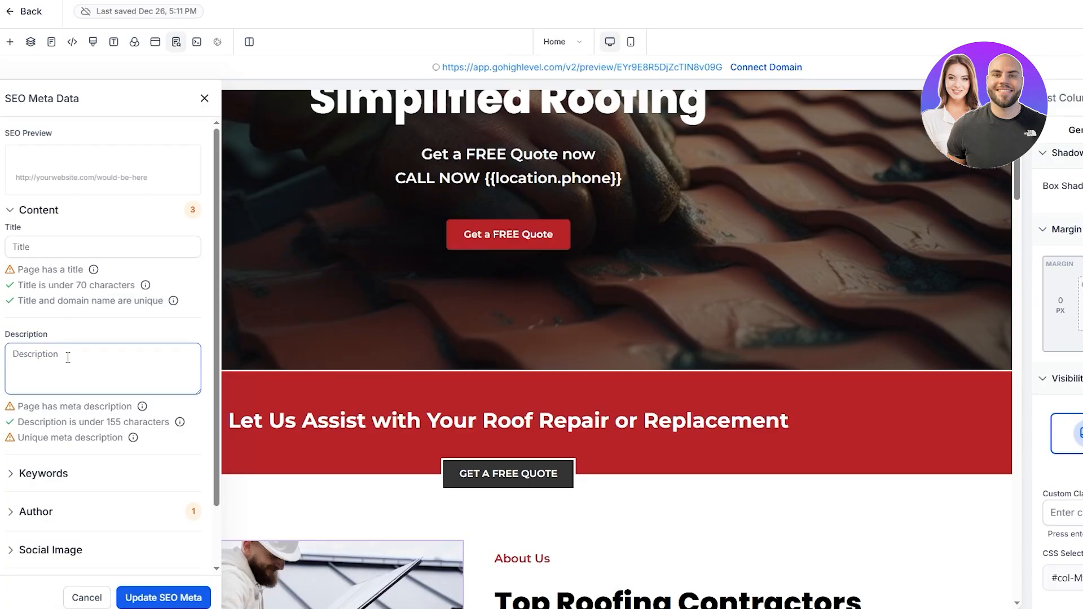
scroll(68, 357, "down", 2)
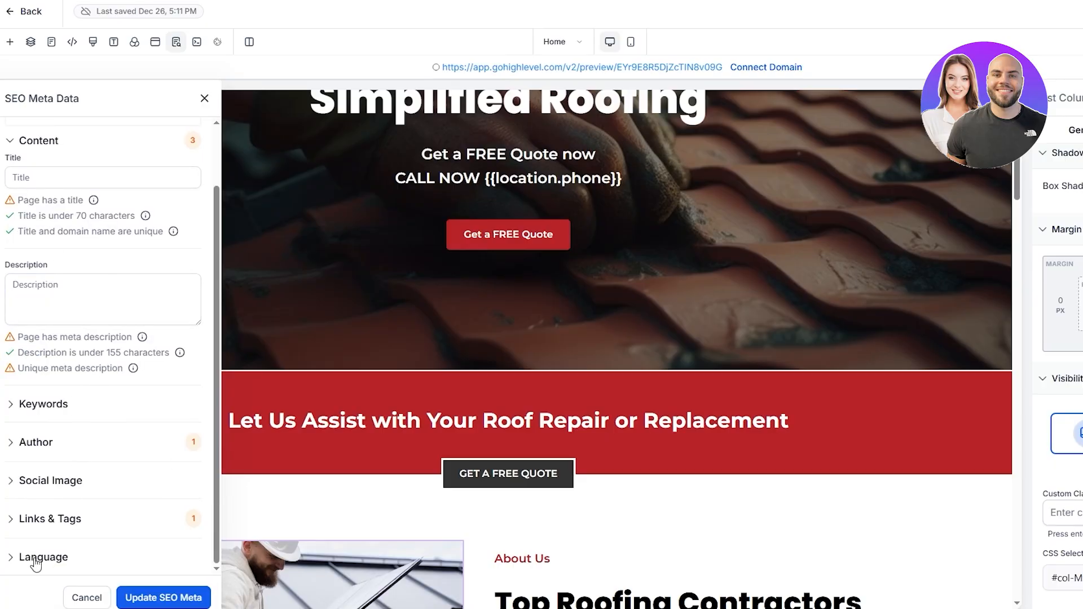
Expand the Links & Tags, Social Image, Author and Keywords sections of the SEO meta data.
left_click(42, 518)
left_click(62, 480)
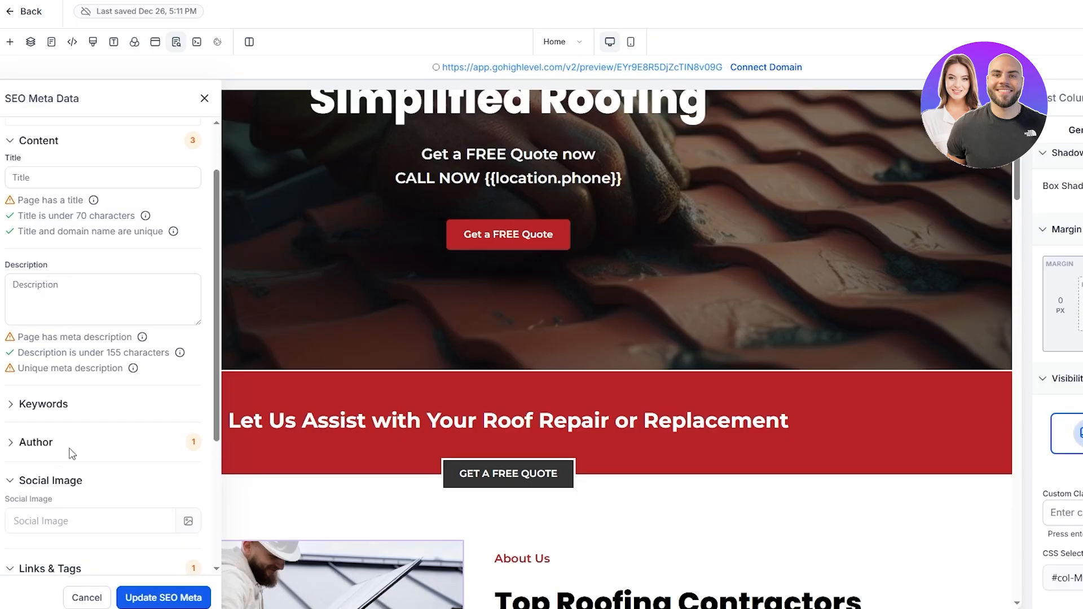
left_click(69, 442)
left_click(65, 404)
left_click(160, 321)
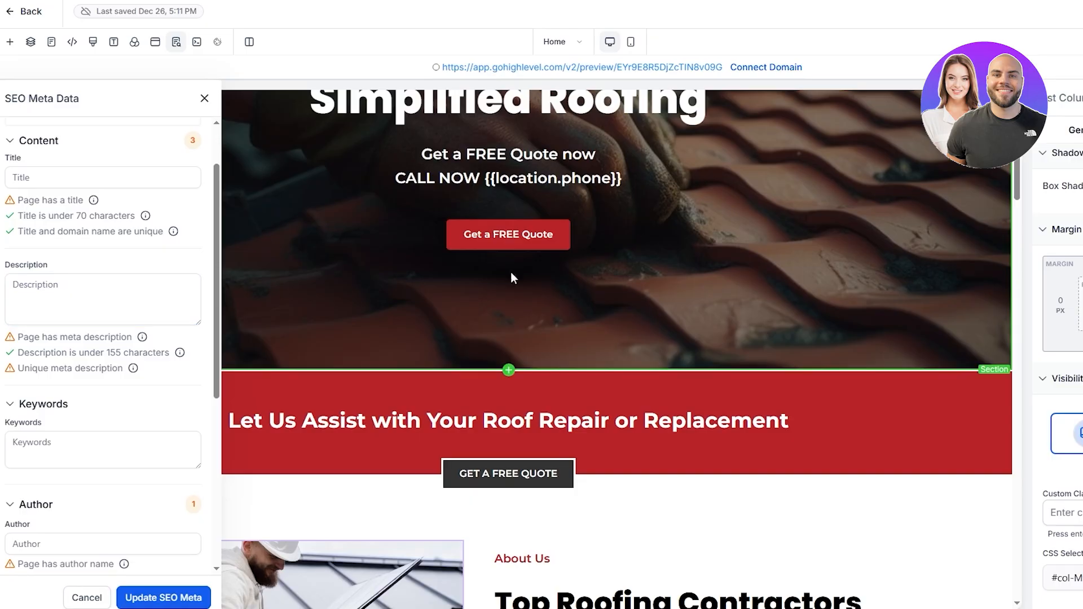
Move the "Simplified Roofing" headline in the hero section below the "Get a FREE Quote now" line.
scroll(451, 271, "up", 5)
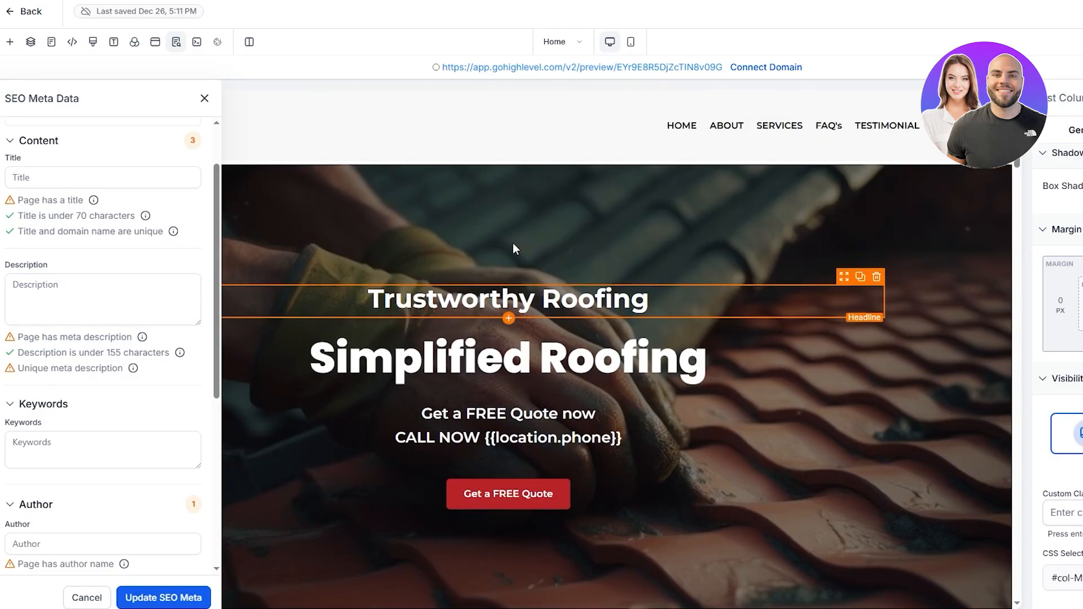
left_click(931, 367)
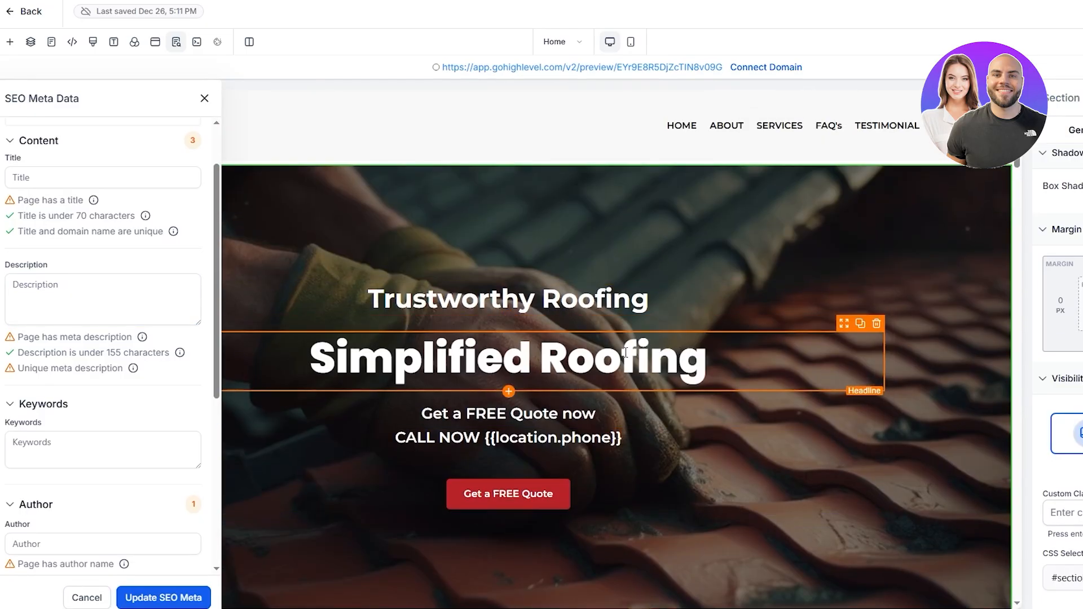
left_click_drag(355, 358, 451, 327)
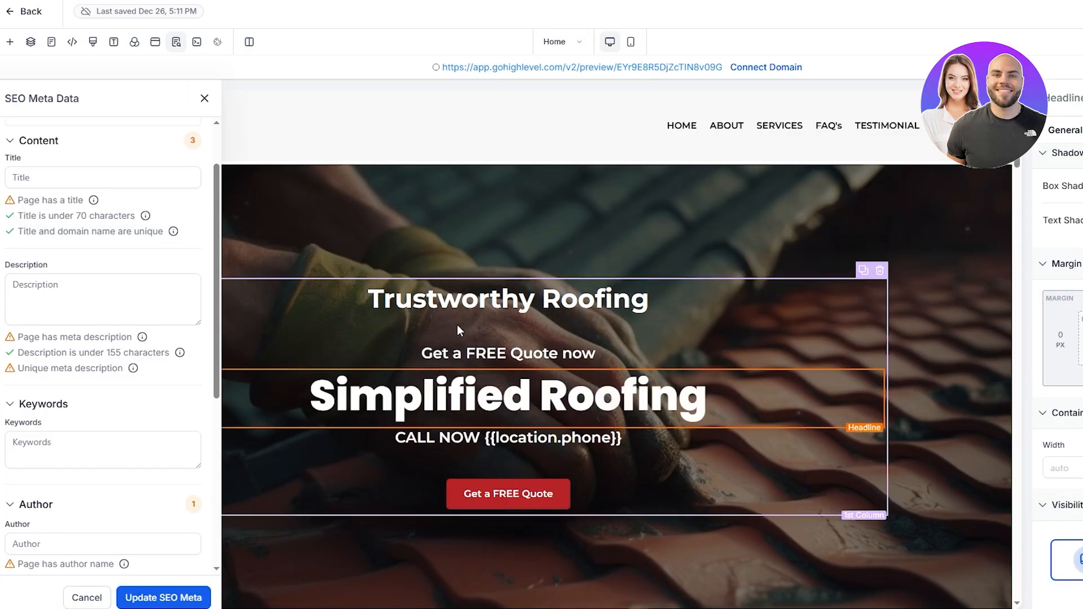